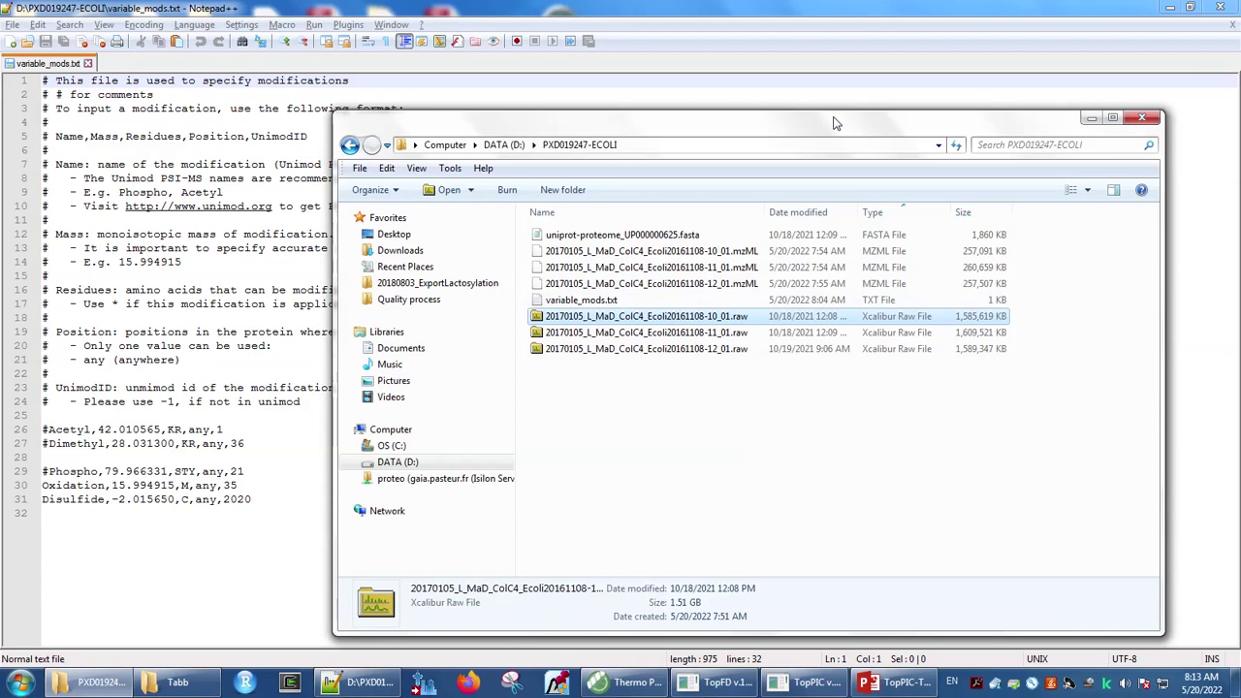
- Review the raw files, uniprot-proteome_UP000000625.fasta and variable_mods.txt in the PXD019247-ECOLI folder
key(shift+Down)
key(shift+Down)
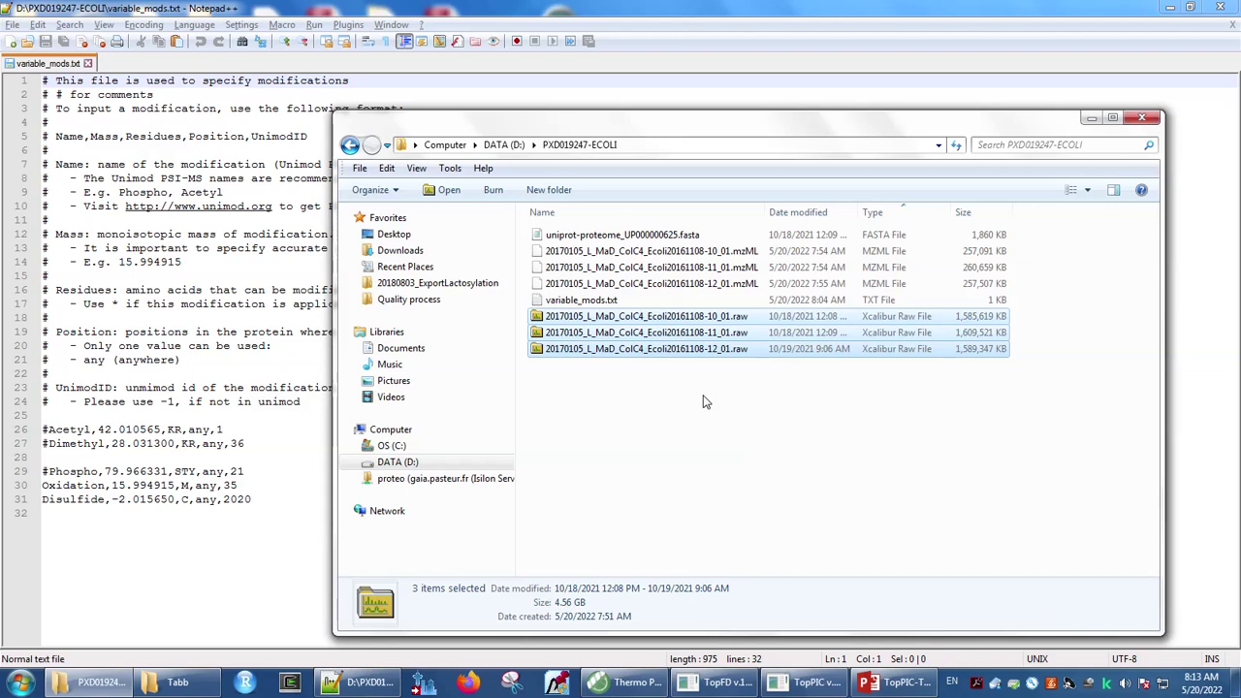
click(638, 240)
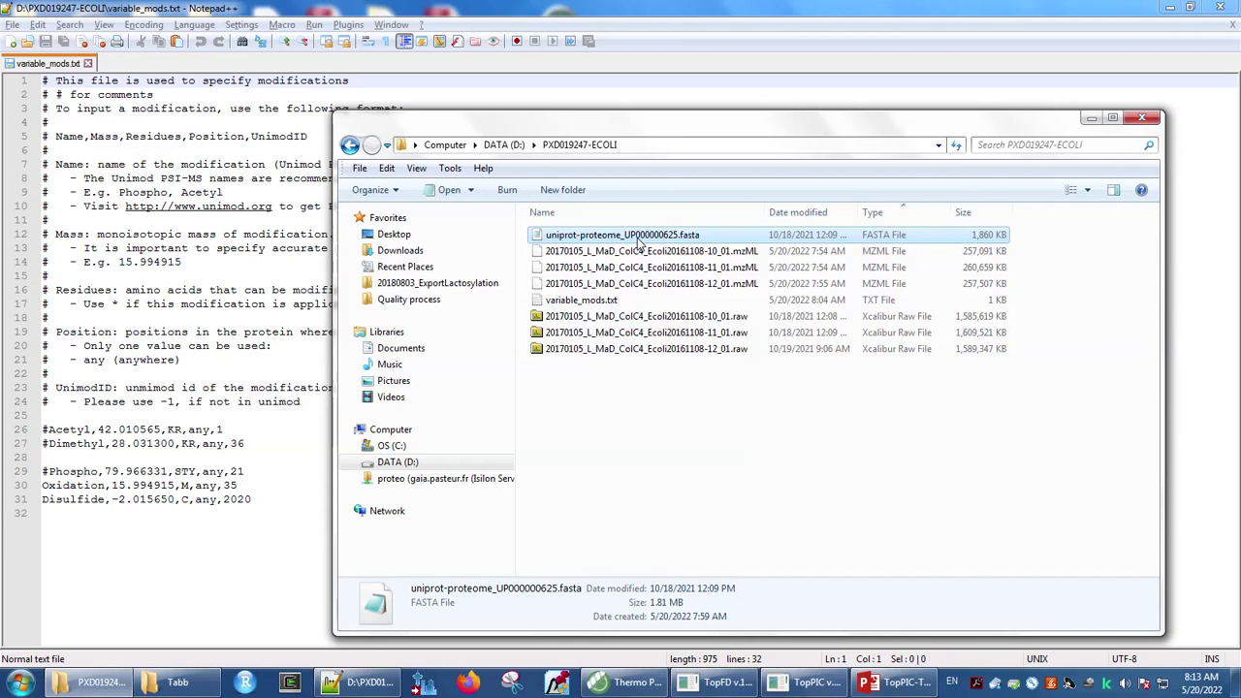
click(579, 302)
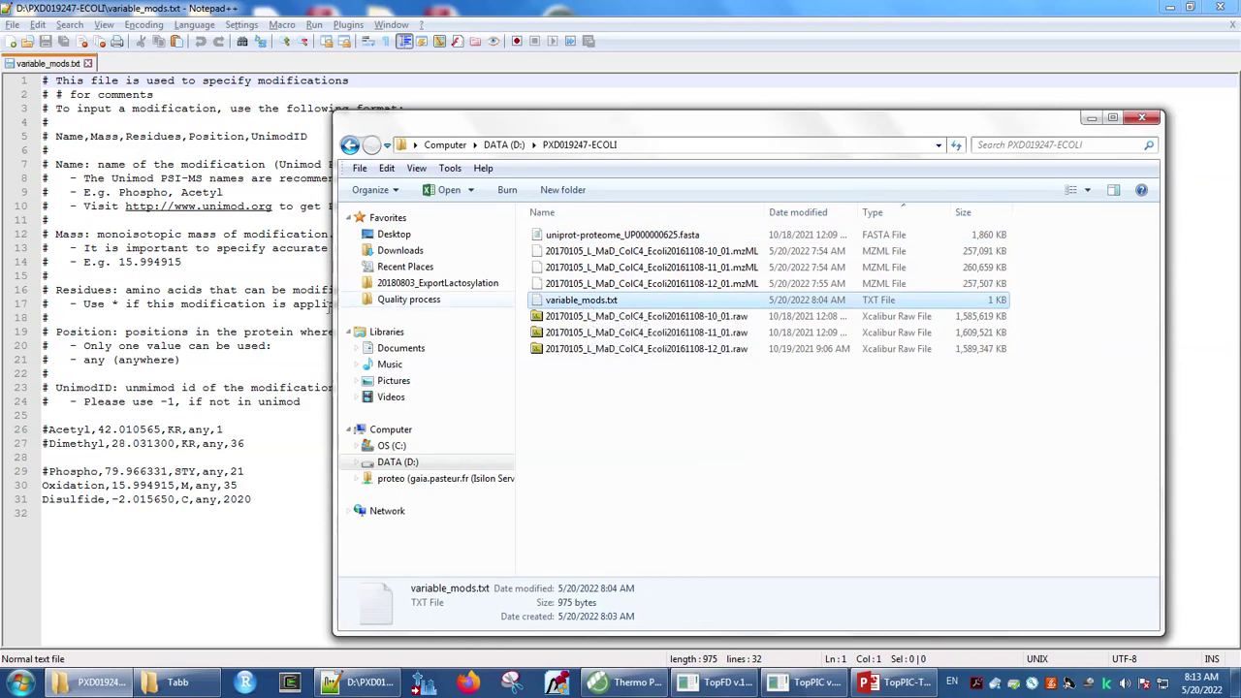
- Switch to Notepad++ and highlight the uncommented Oxidation and Disulfide entries in variable_mods.txt
click(210, 320)
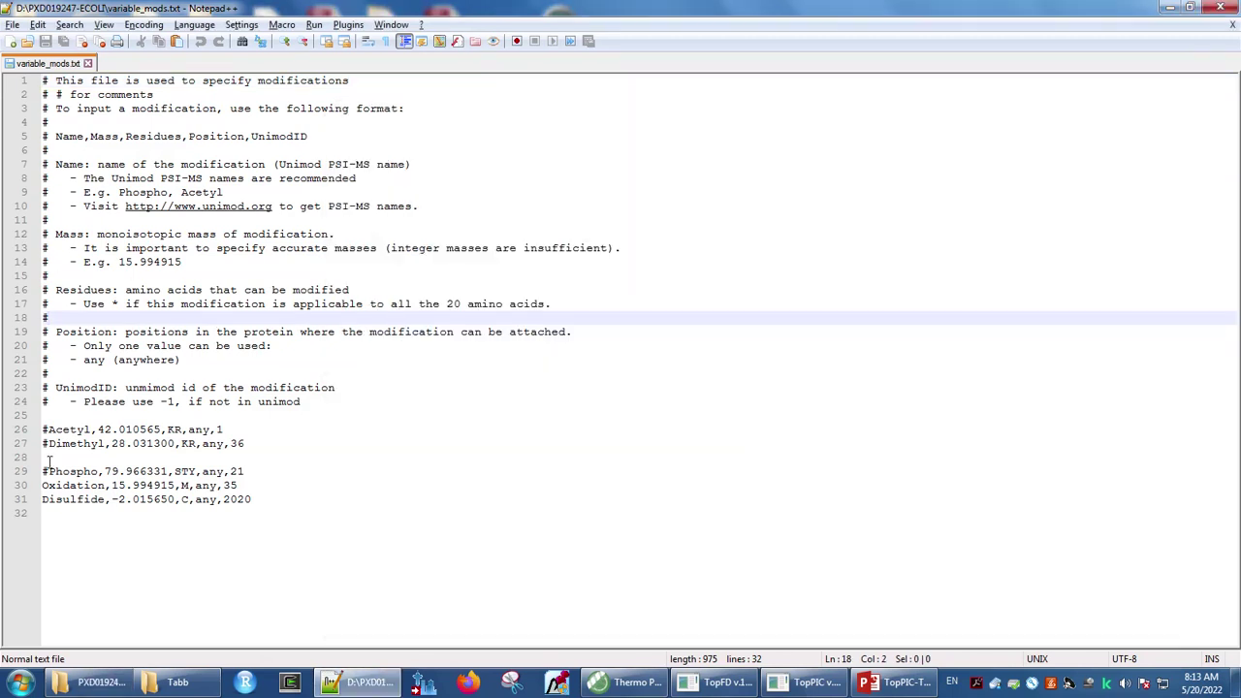
drag(42, 485, 297, 494)
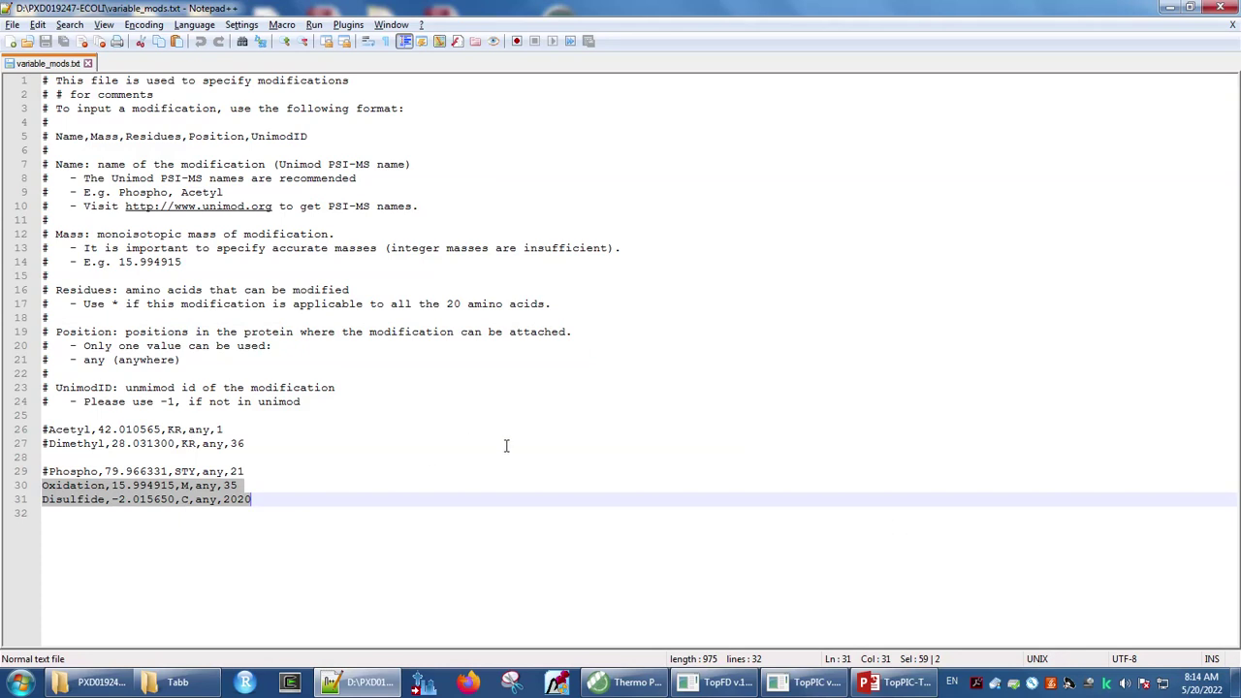
- Return to the PXD019247-ECOLI folder in Windows Explorer and select the three mzML files for review
click(108, 683)
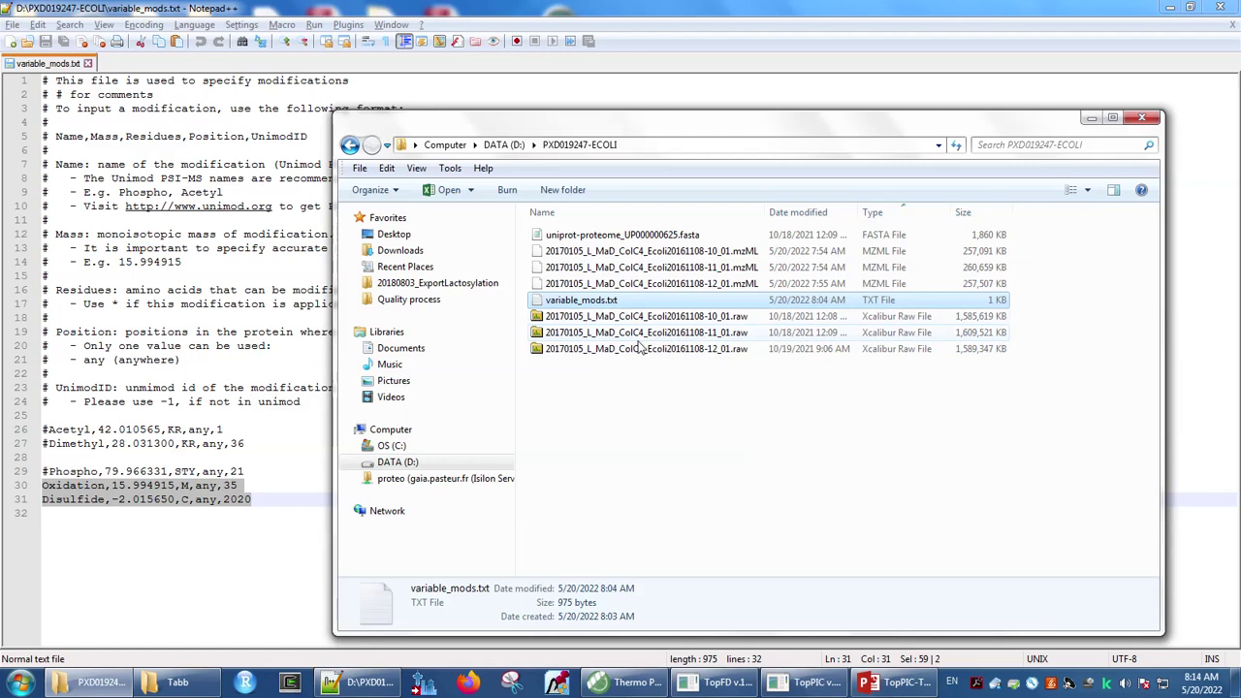
click(649, 254)
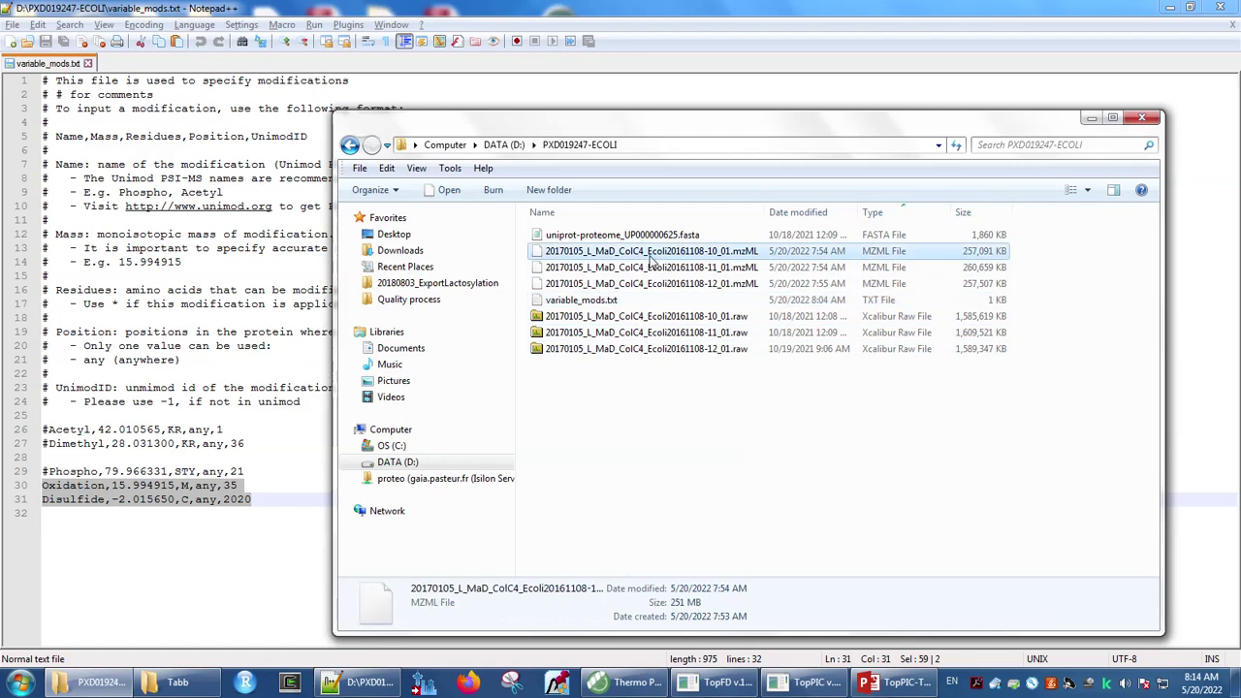
key(shift+Down)
key(shift+Down)
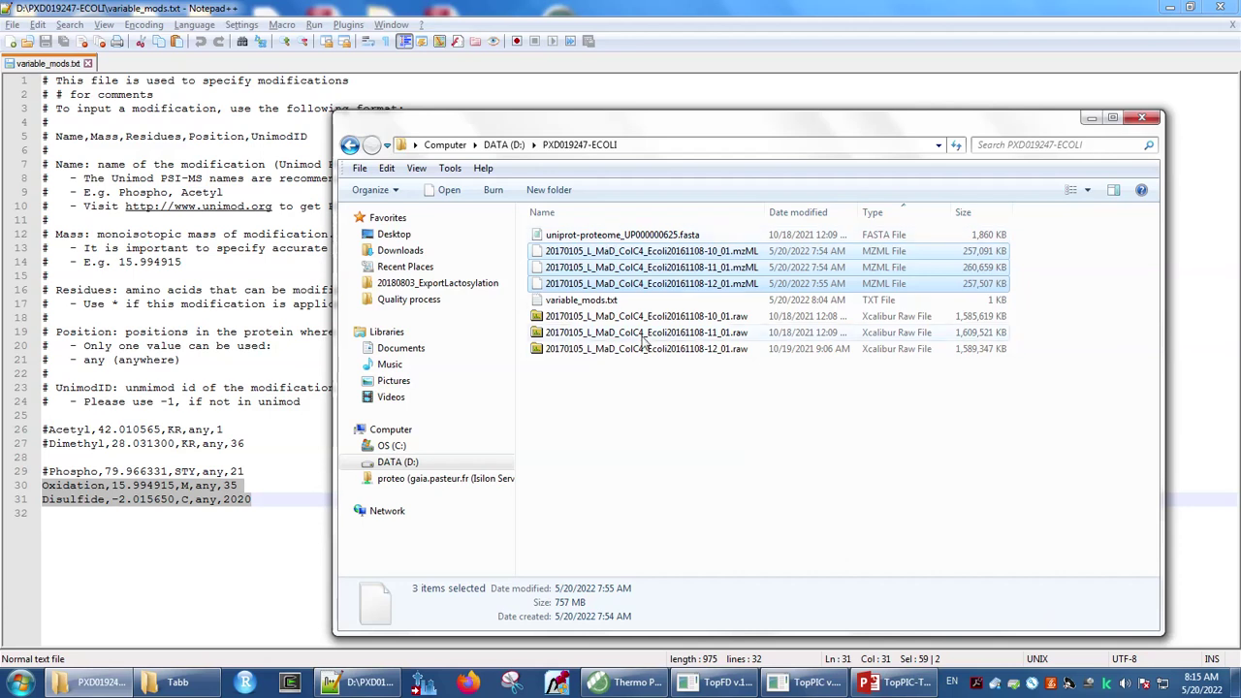
- Switch to TopFD and add the three mzML files from the PXD019247-ECOLI folder on DATA (D:) as spectrum files
click(720, 679)
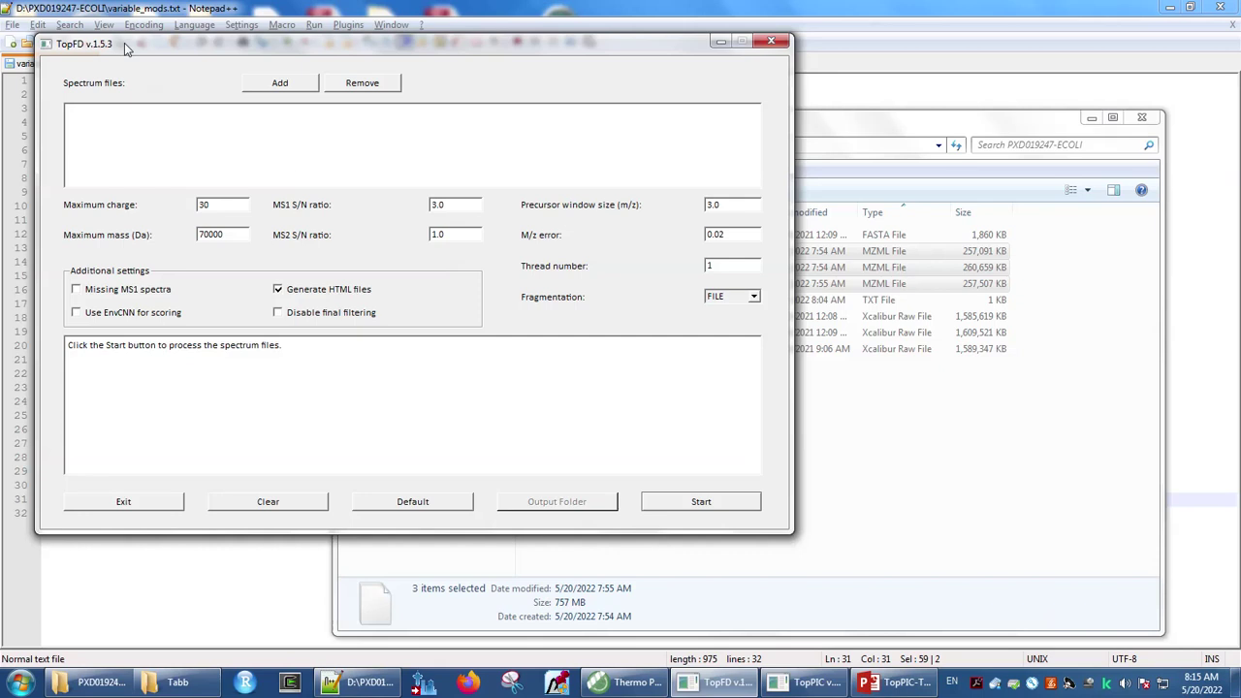
drag(124, 42, 207, 86)
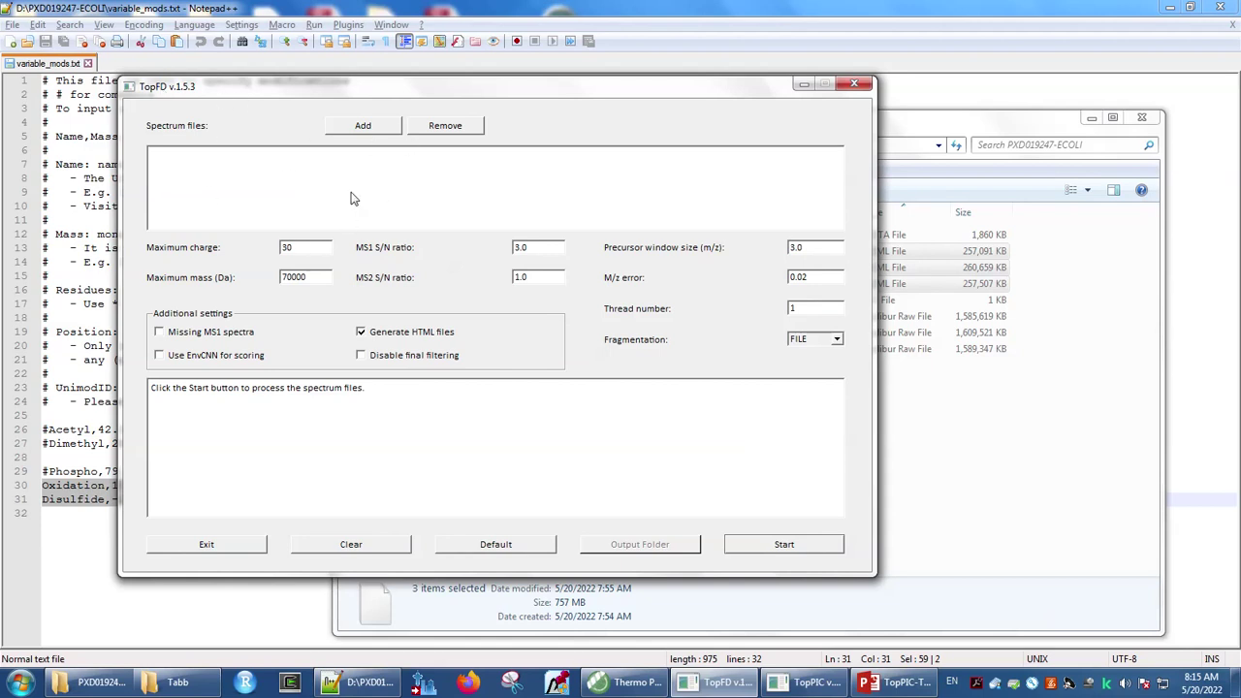
click(365, 131)
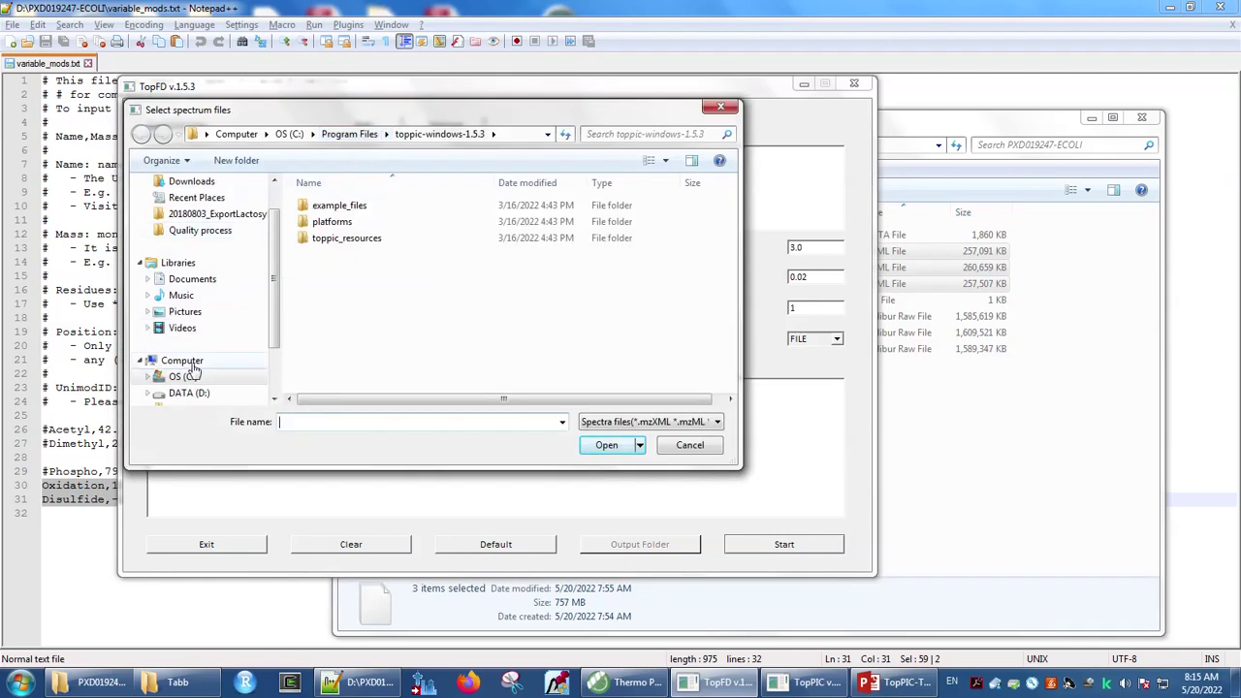
click(189, 393)
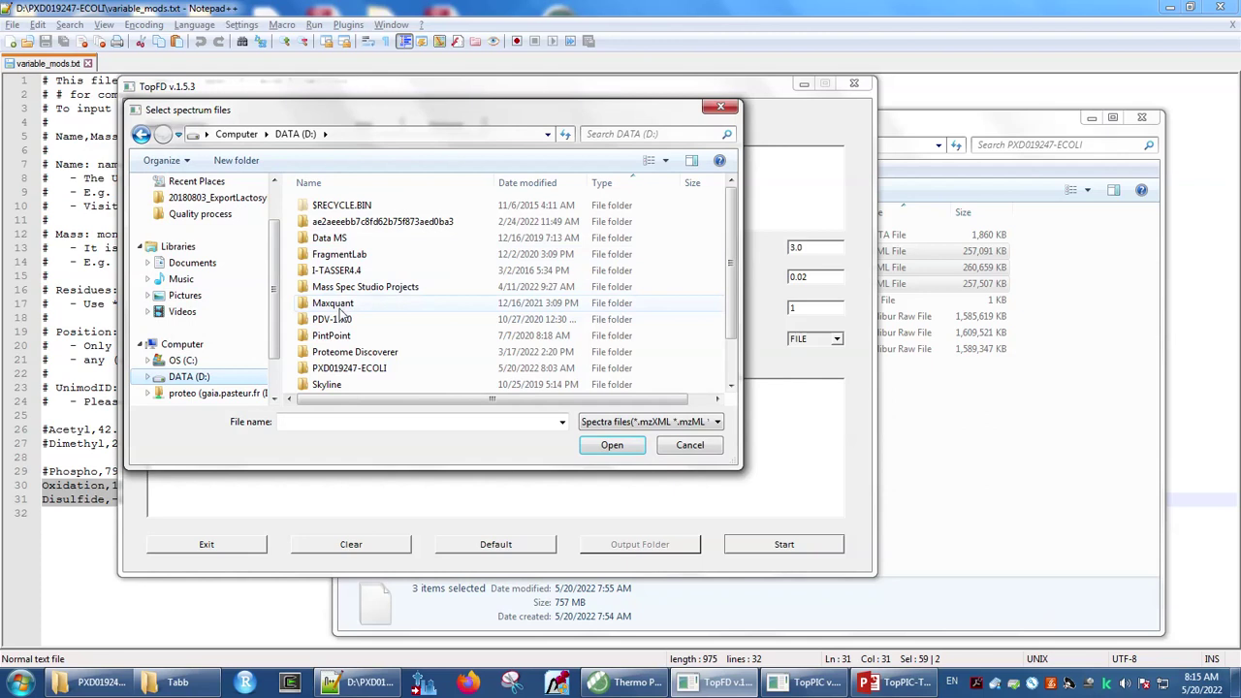
click(334, 371)
double_click(335, 370)
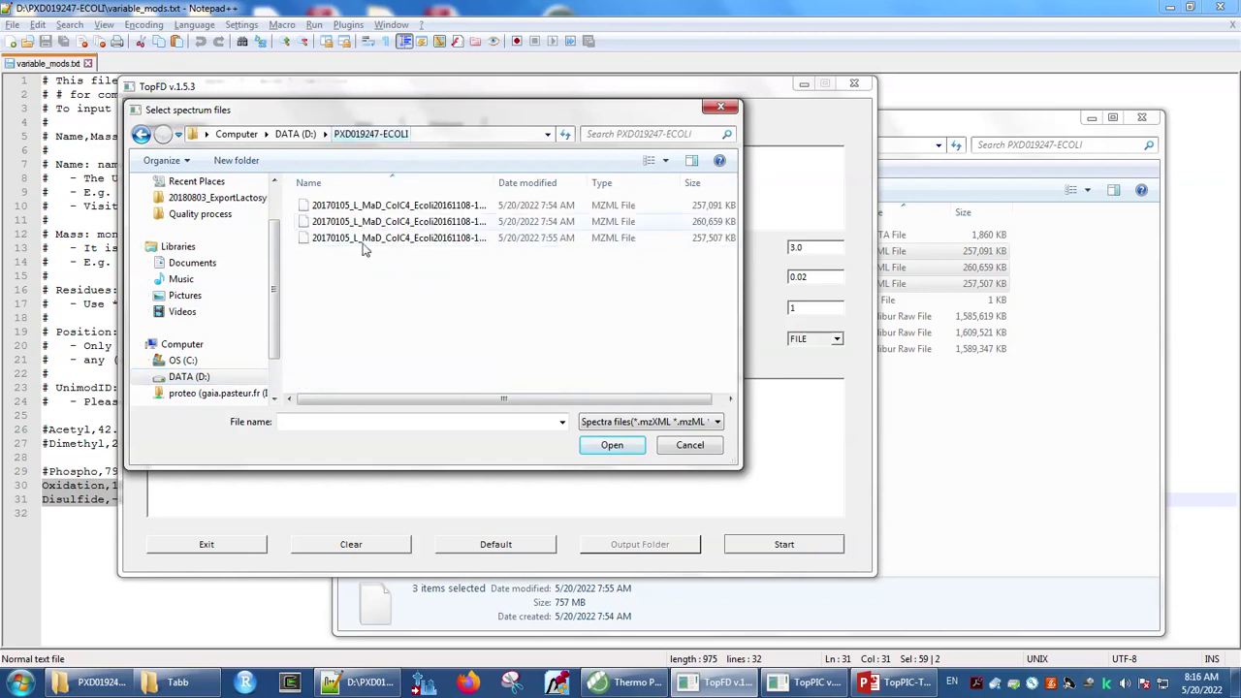
click(376, 208)
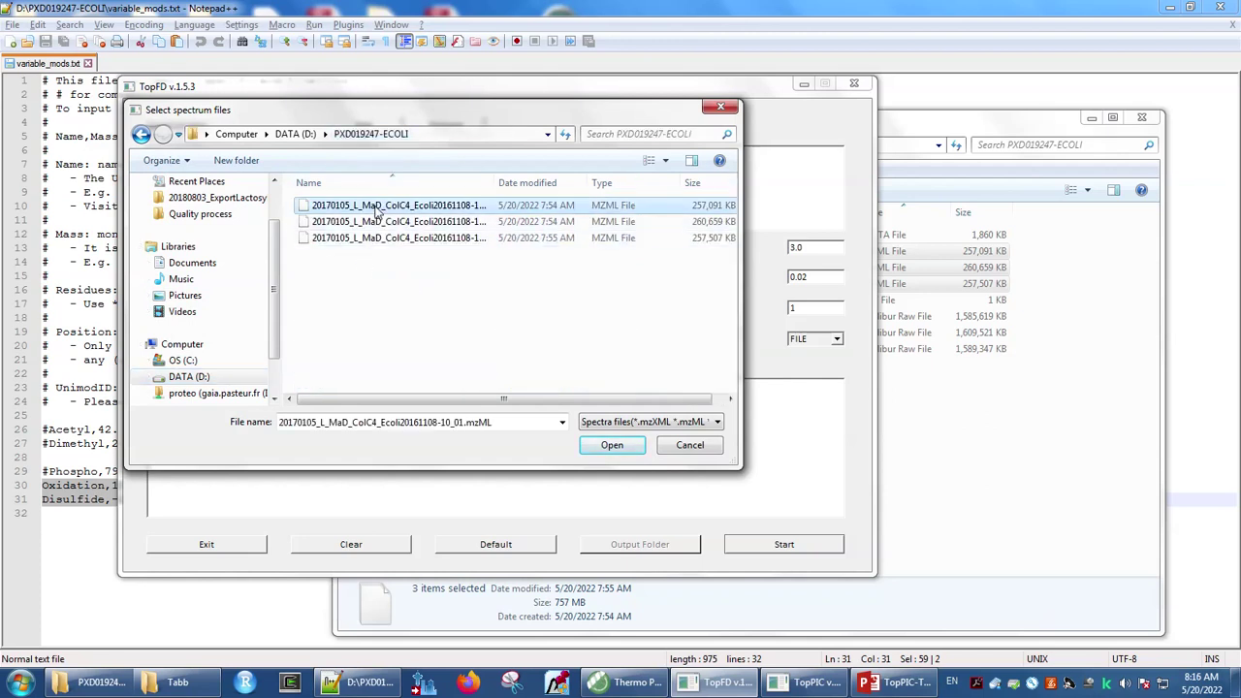
key(shift+Down)
key(shift+Down)
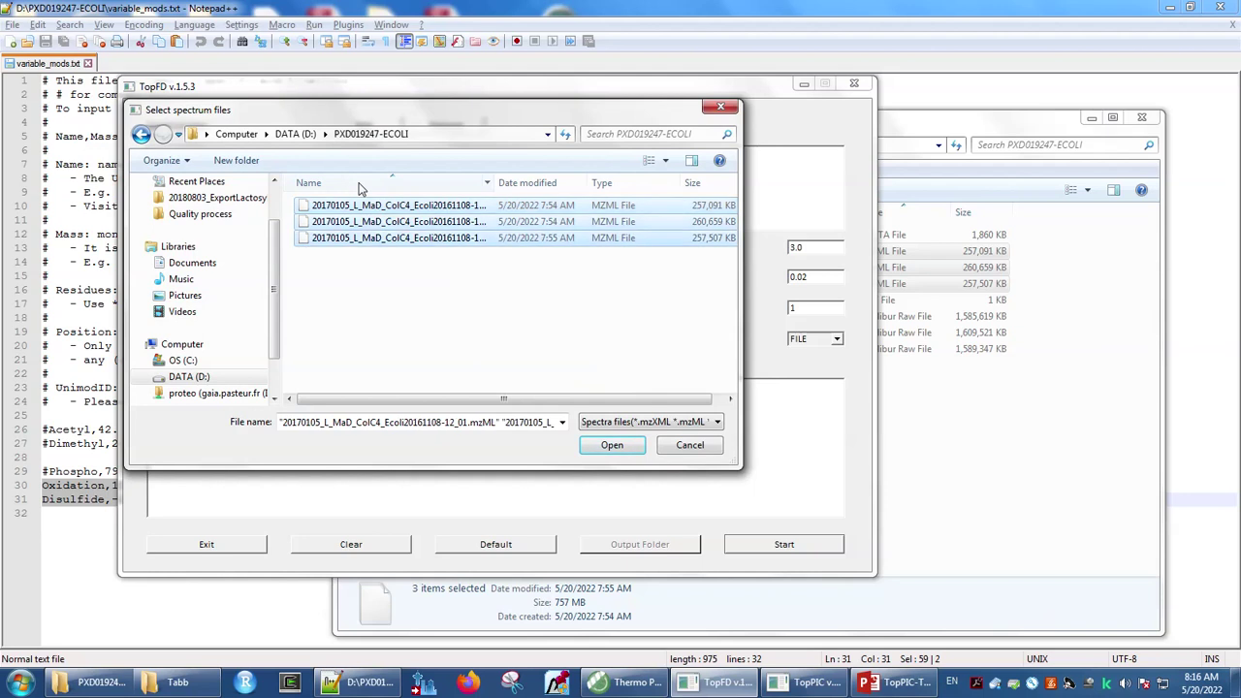
click(611, 446)
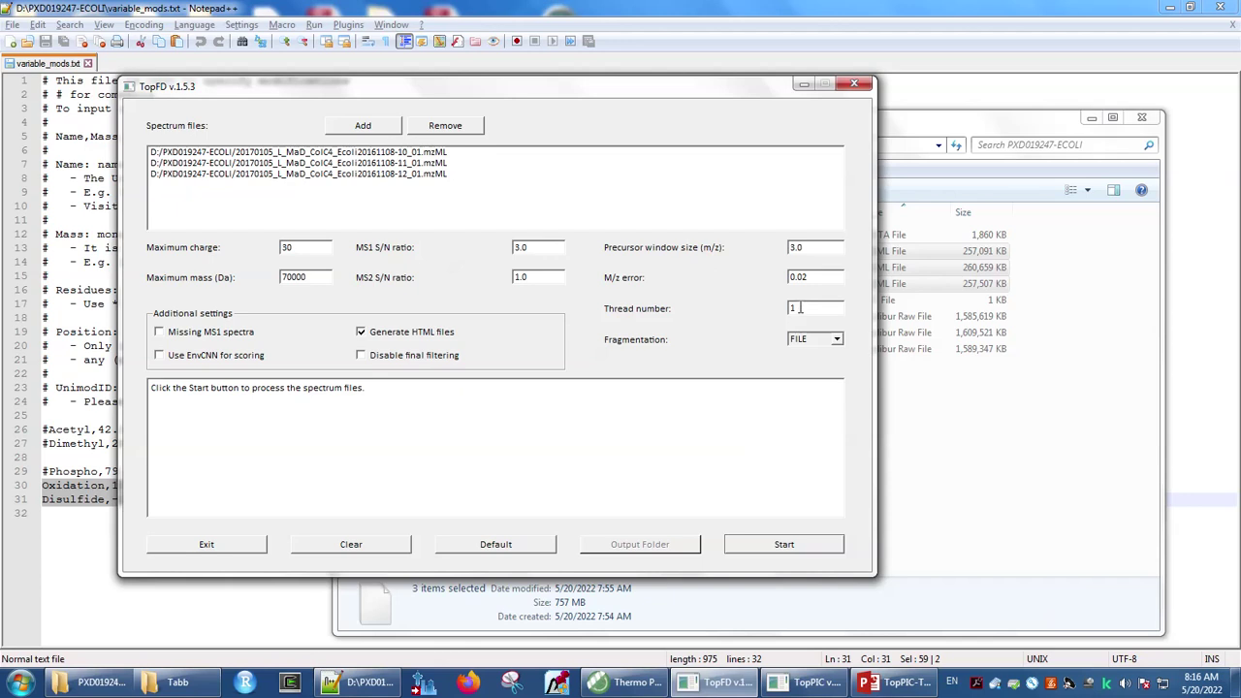
- Set the thread number to 10, disable HTML file generation, and start processing the spectrum files
drag(801, 309, 790, 308)
text(10)
click(362, 336)
click(786, 545)
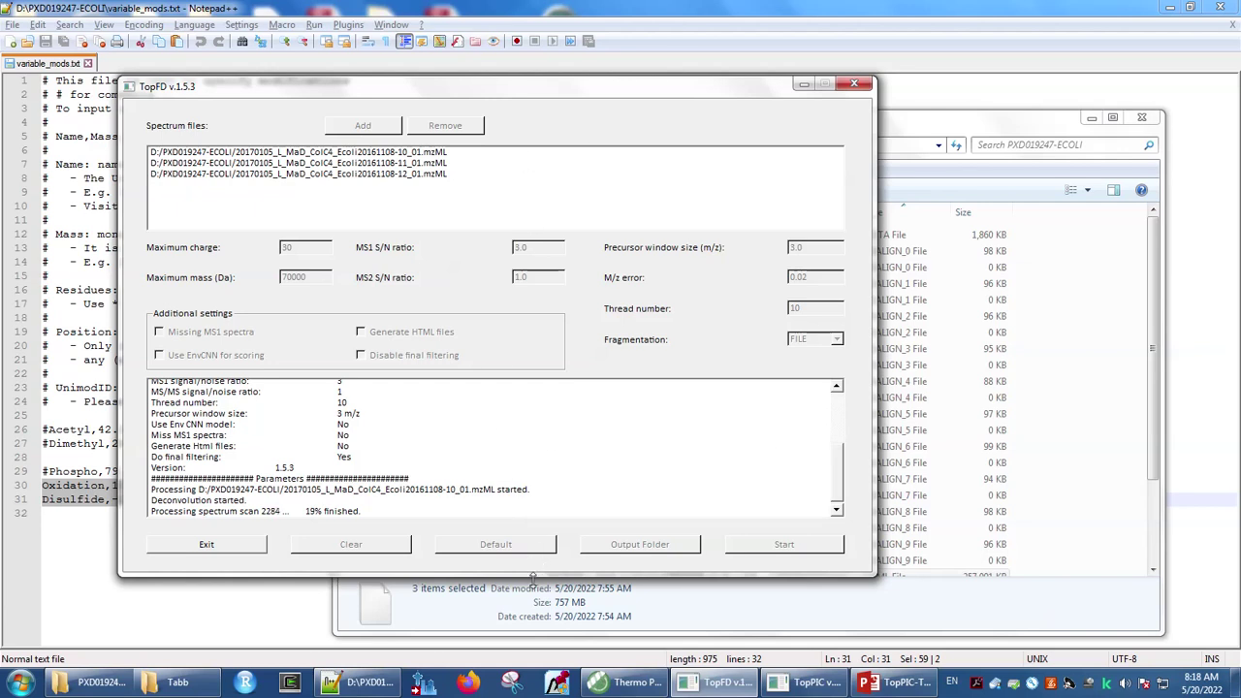
- Examine the computer's CPU and memory usage in Windows Task Manager while TopFD is processing
click(537, 591)
click(296, 570)
click(839, 419)
right_click(946, 690)
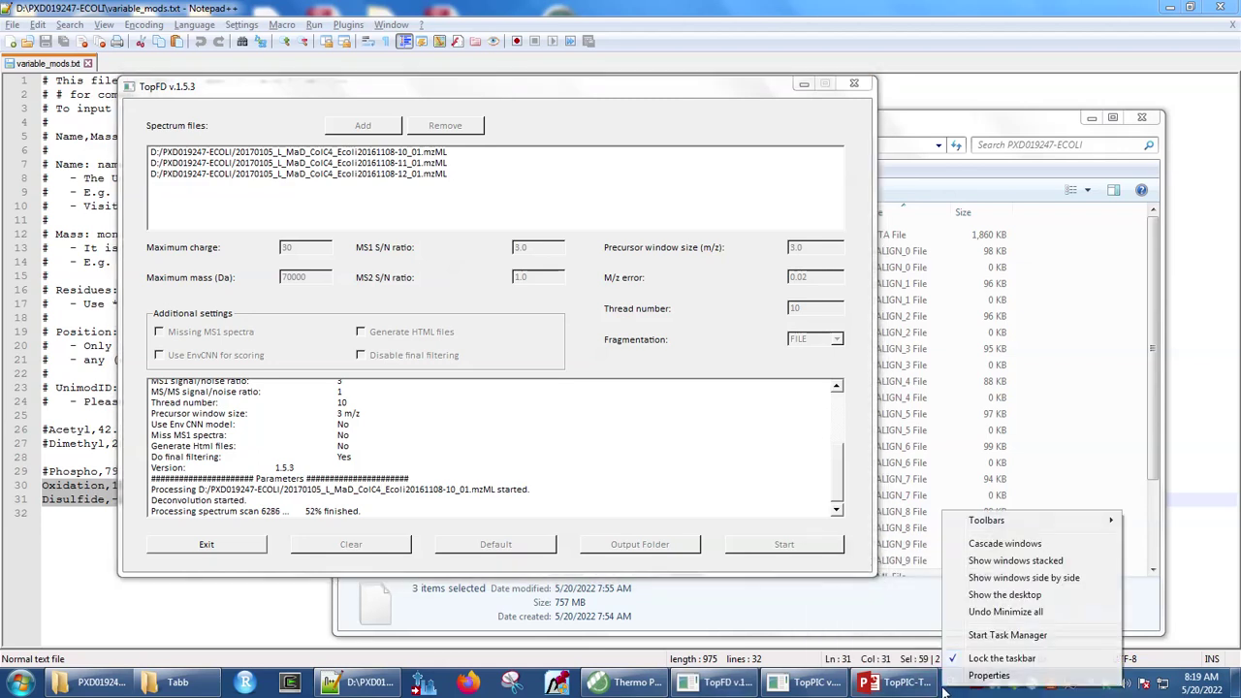
click(980, 640)
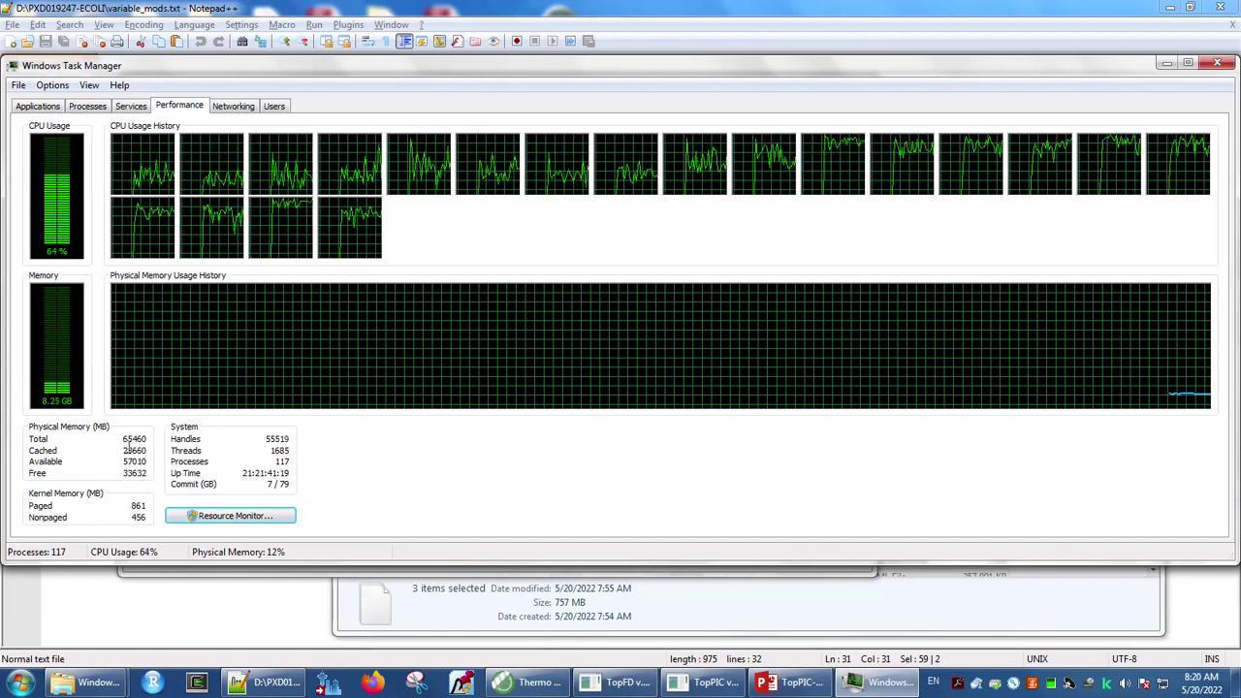
click(1218, 65)
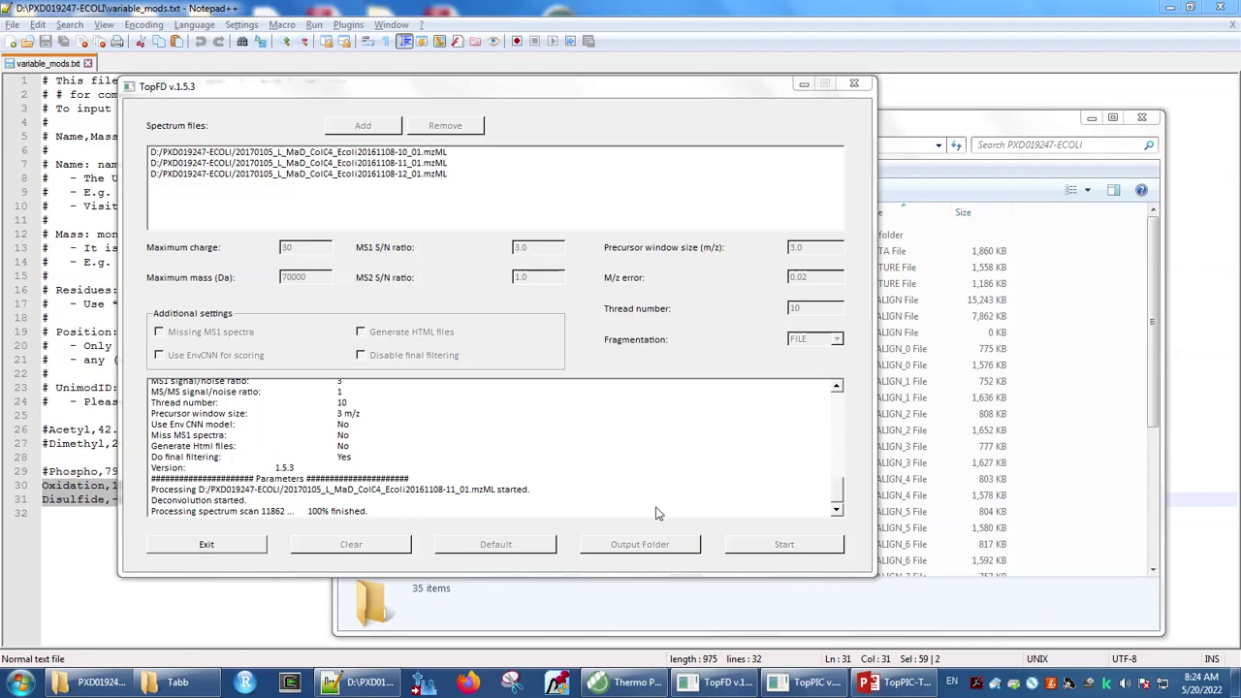
- Switch to TopPIC and set uniprot-proteome_UP000000625.fasta from the PXD019247-ECOLI folder on DATA (D:) as the database file
click(812, 682)
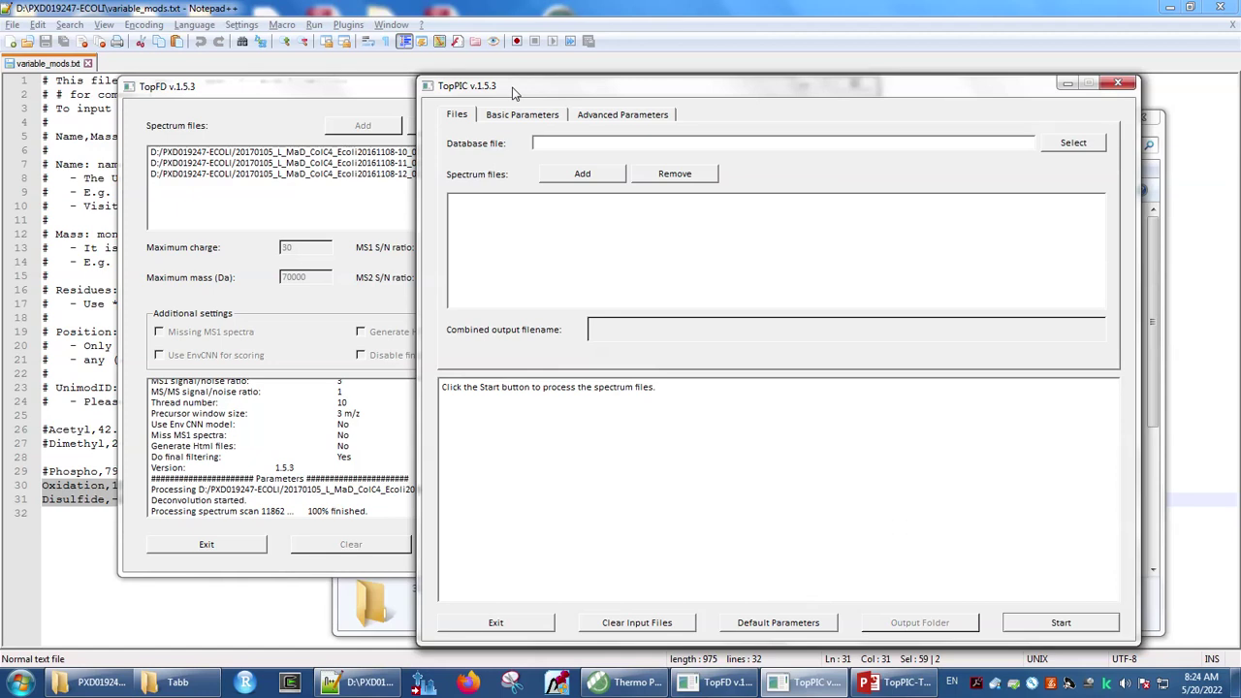
drag(513, 93, 522, 61)
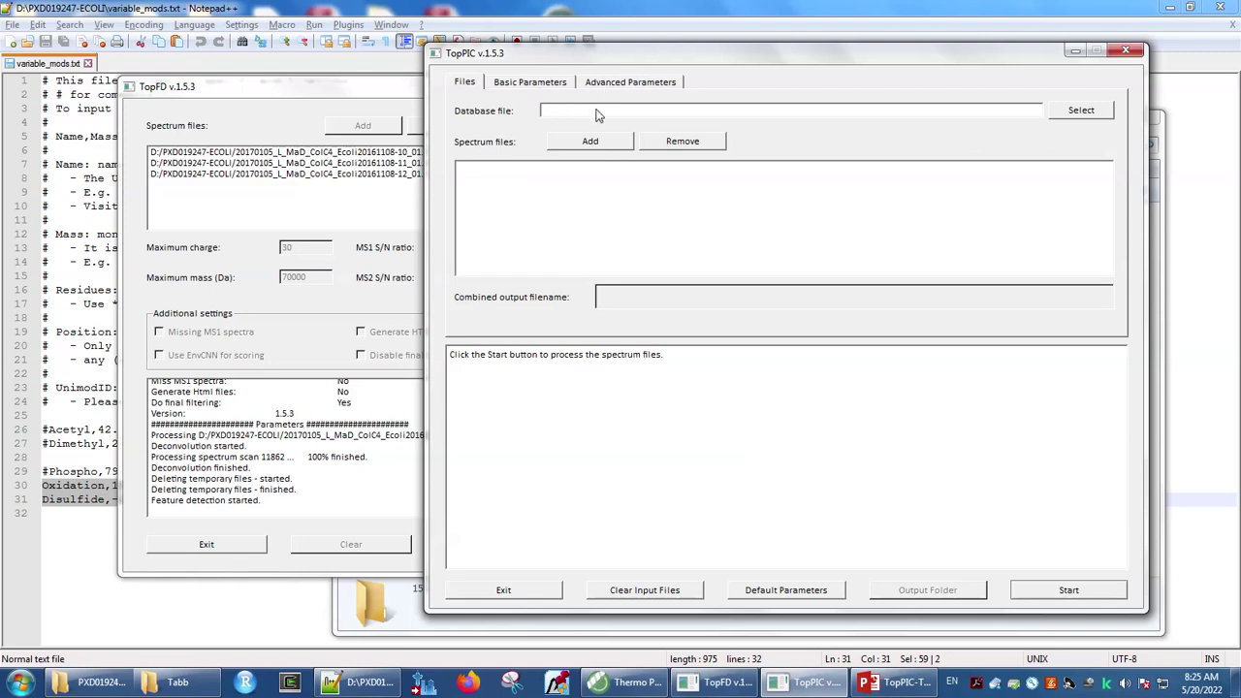
click(1079, 112)
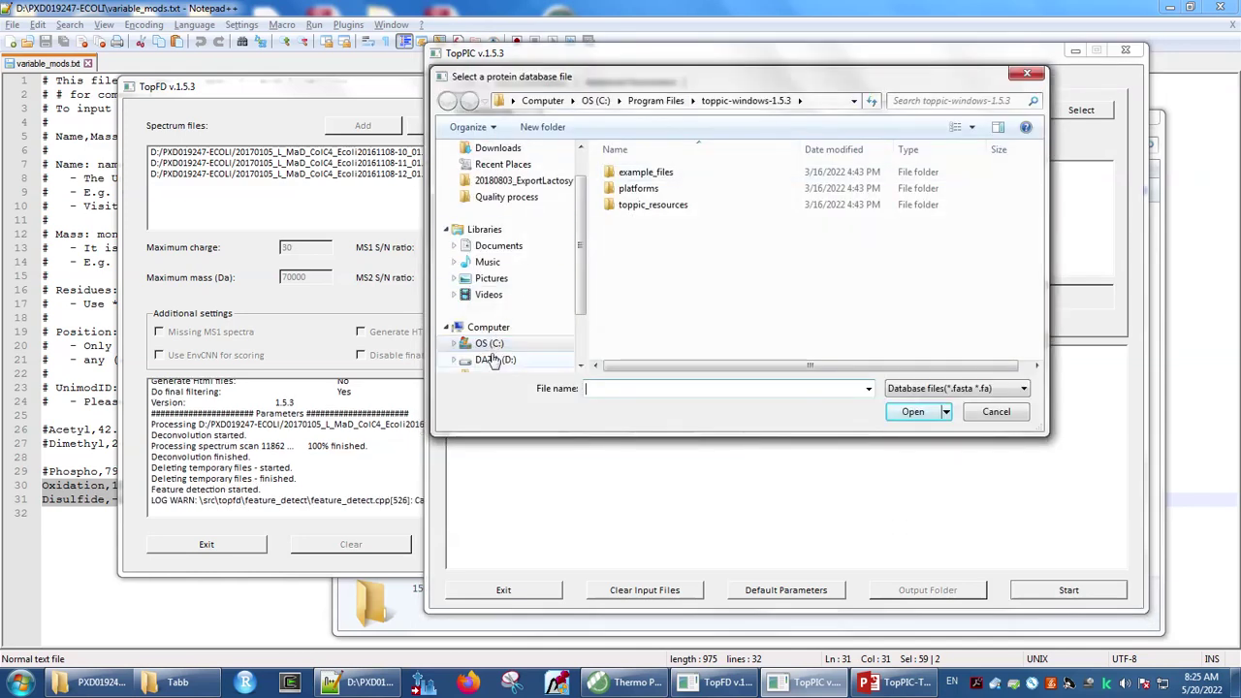
scroll(487, 355, down, 1)
click(492, 344)
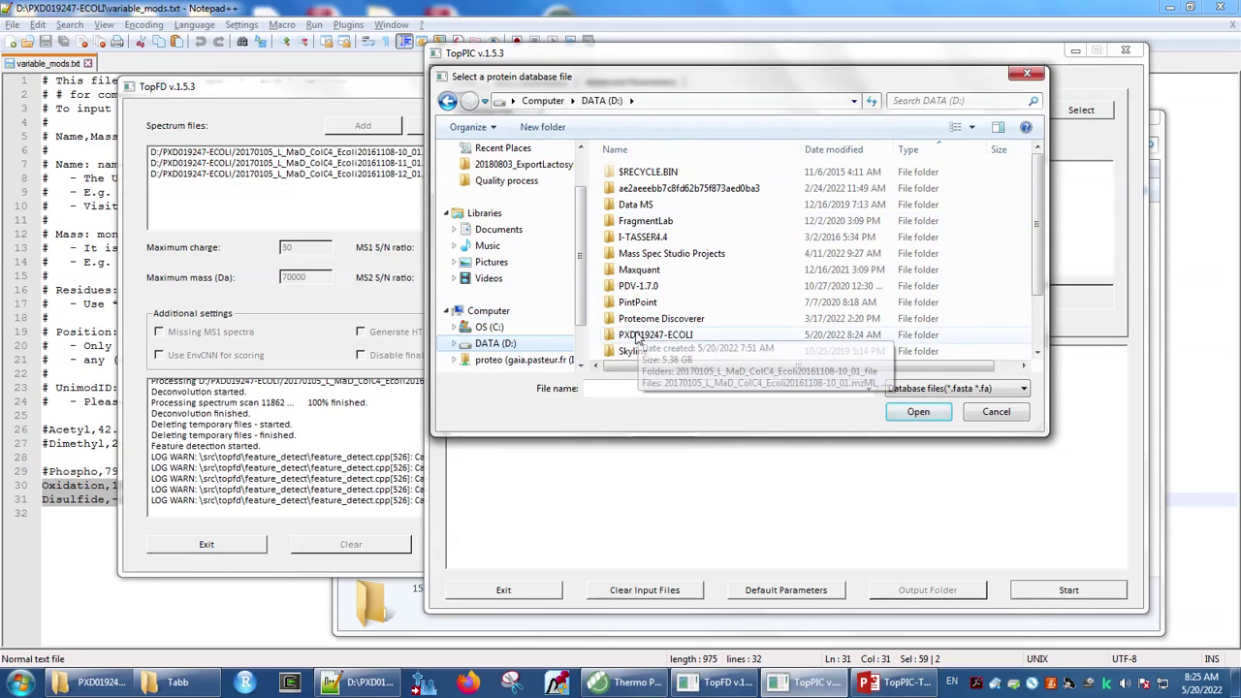
double_click(655, 335)
click(650, 191)
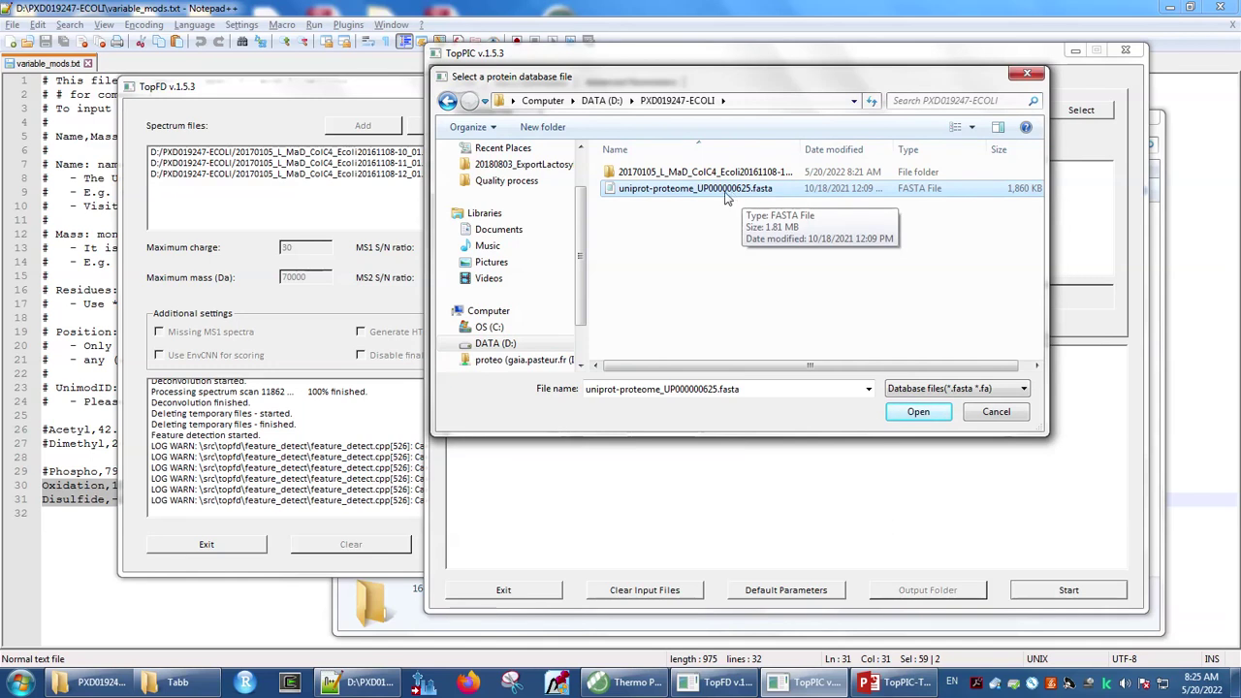
click(291, 451)
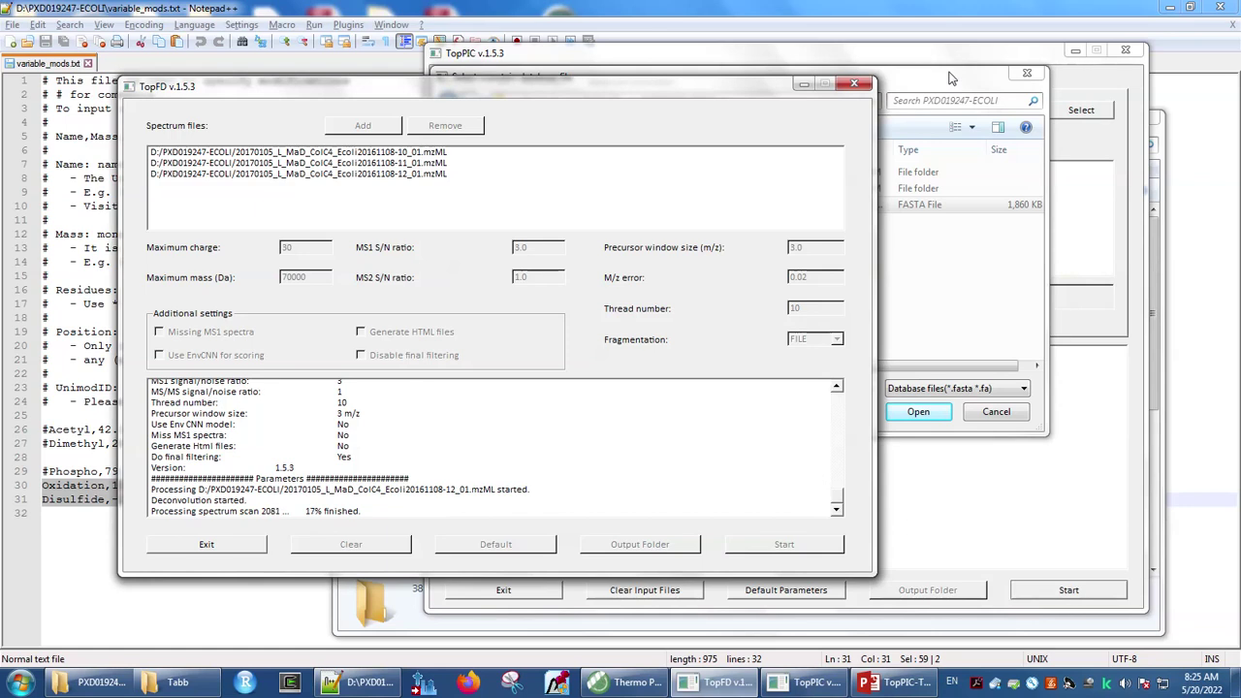
click(950, 78)
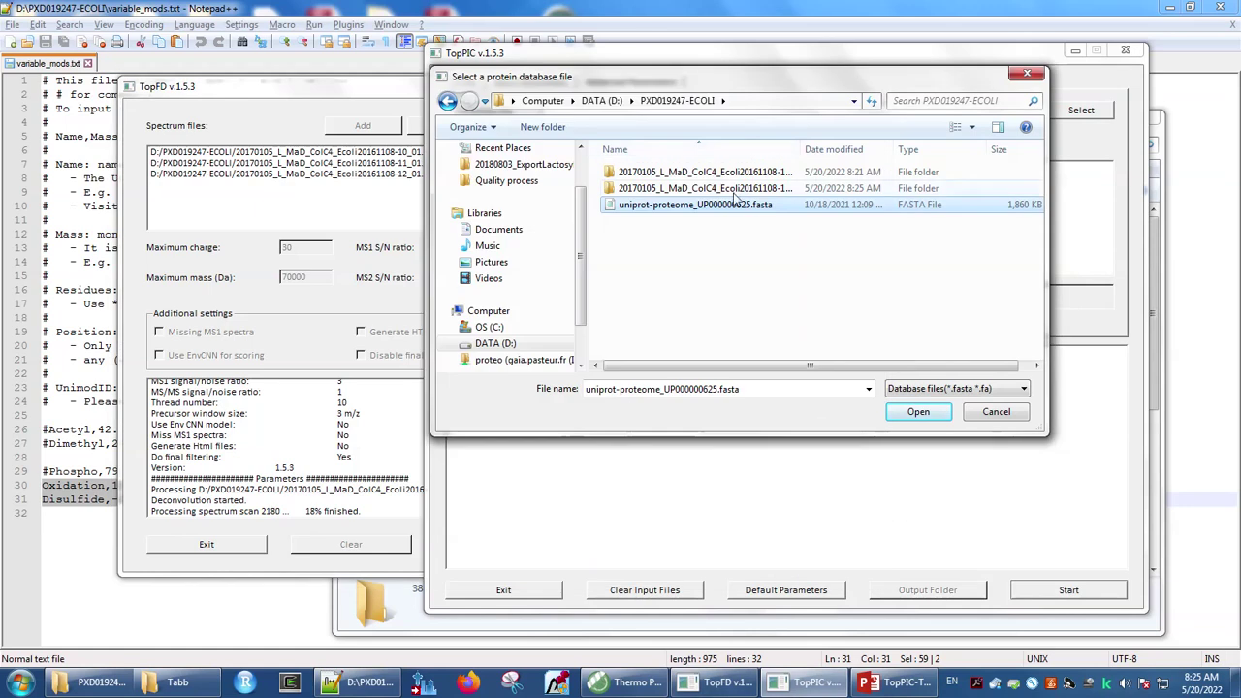
click(622, 208)
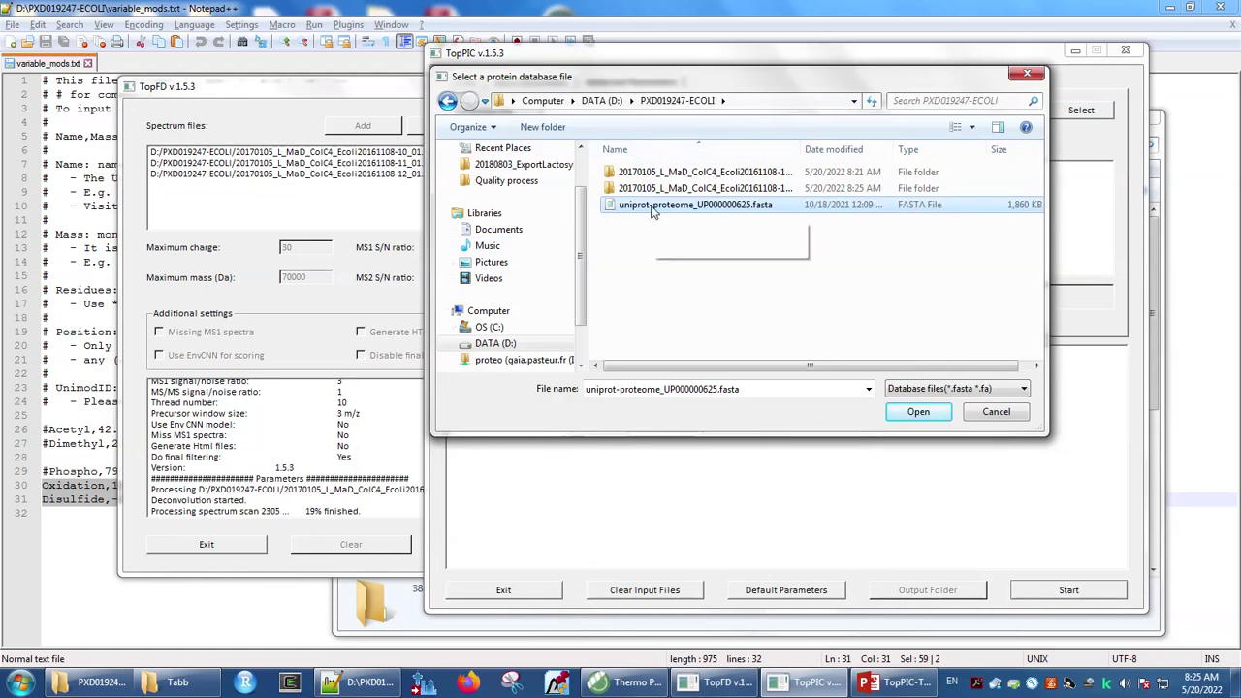
click(917, 413)
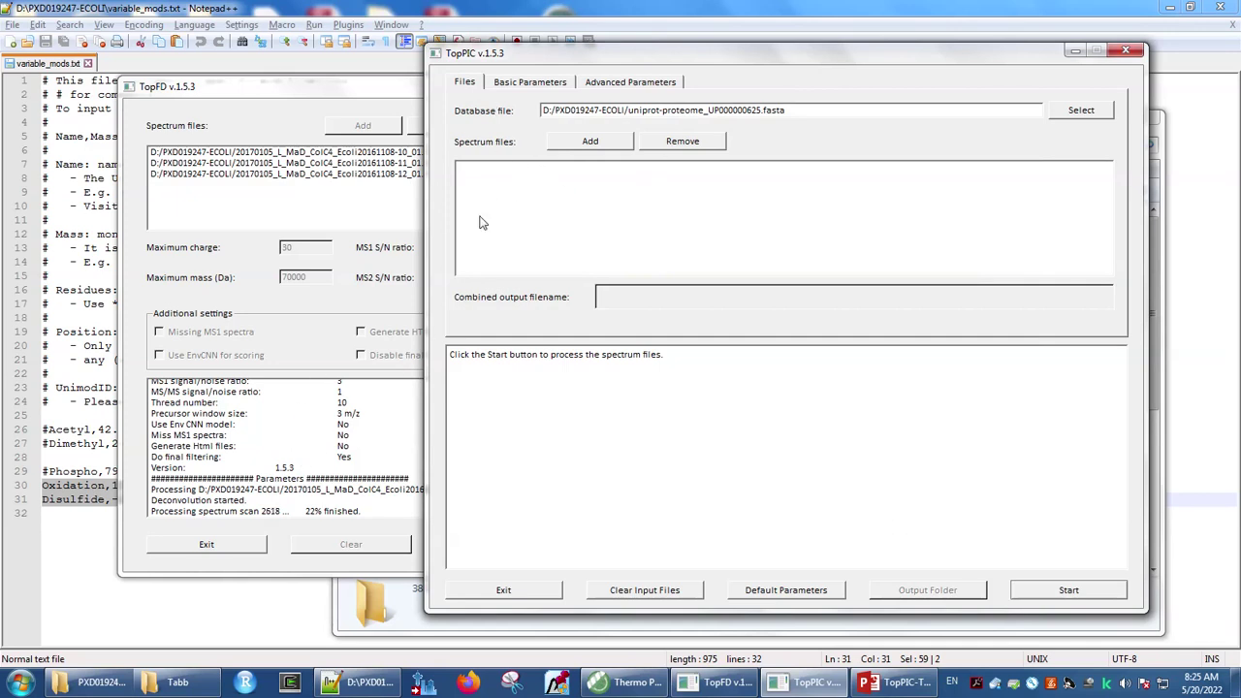
- In the basic search parameters, leave the fixed modifications at NONE and disable HTML file generation
click(526, 83)
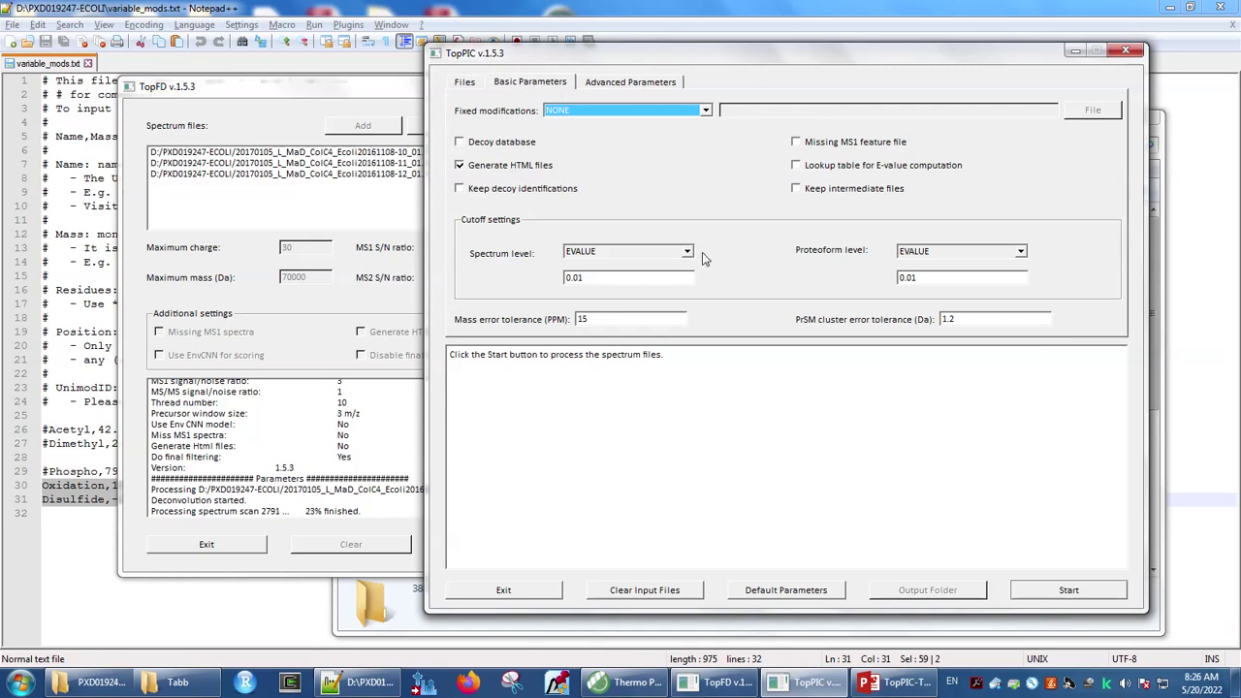
click(707, 111)
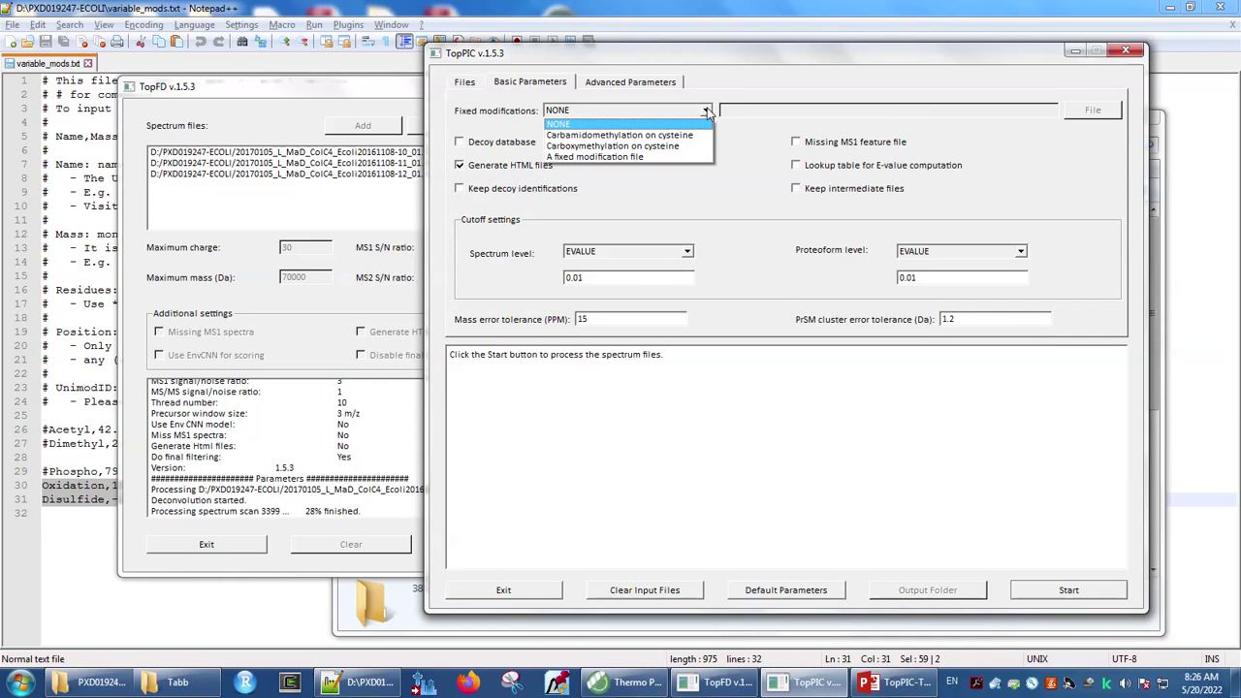
click(708, 113)
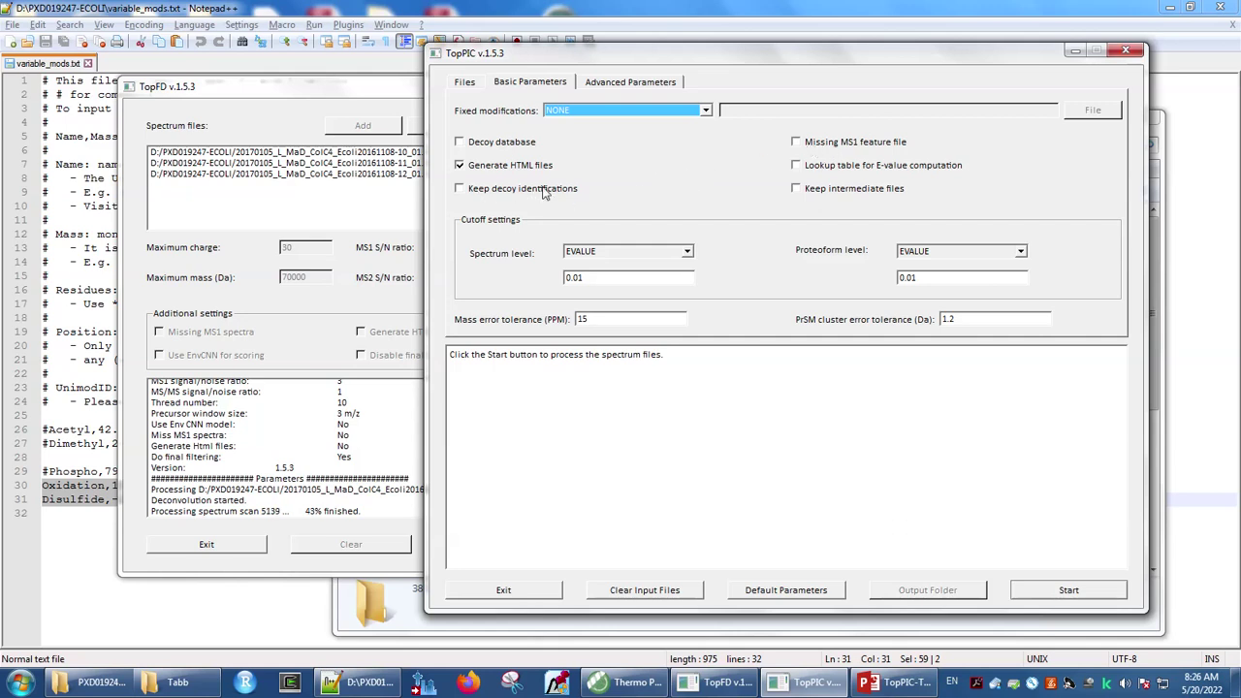
click(460, 167)
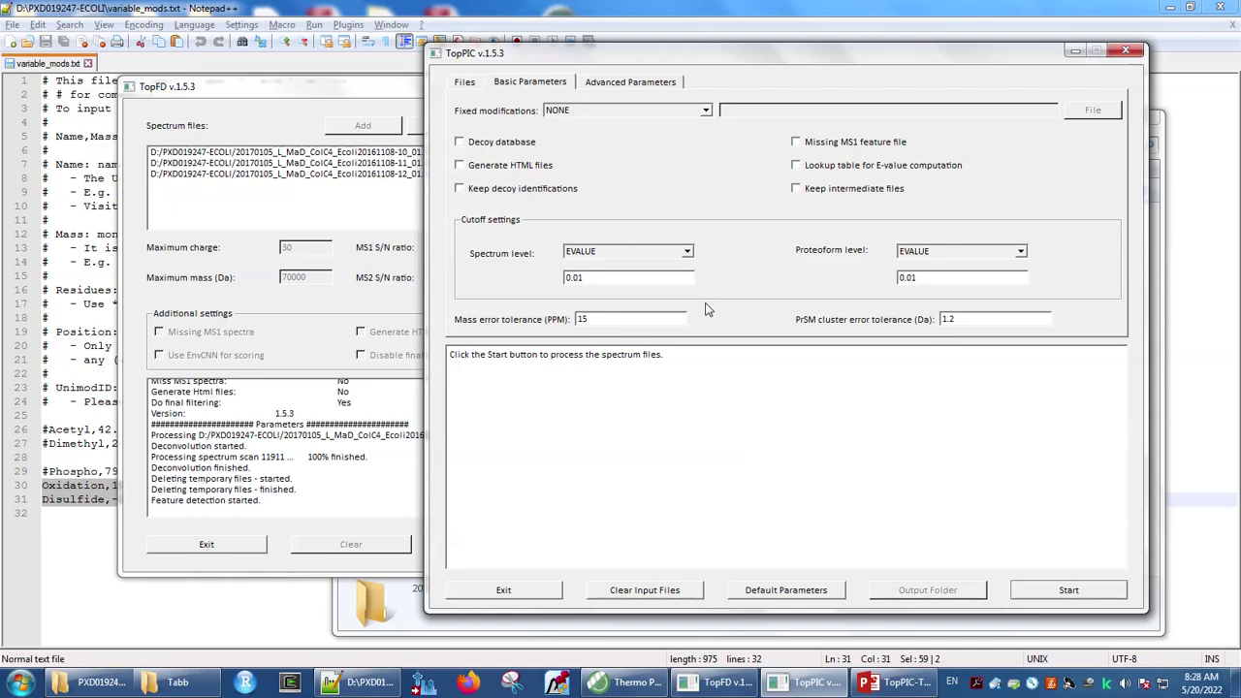
- In the advanced parameters, keep the maximum number of mass shifts at 1 and set the thread number to 20
click(641, 84)
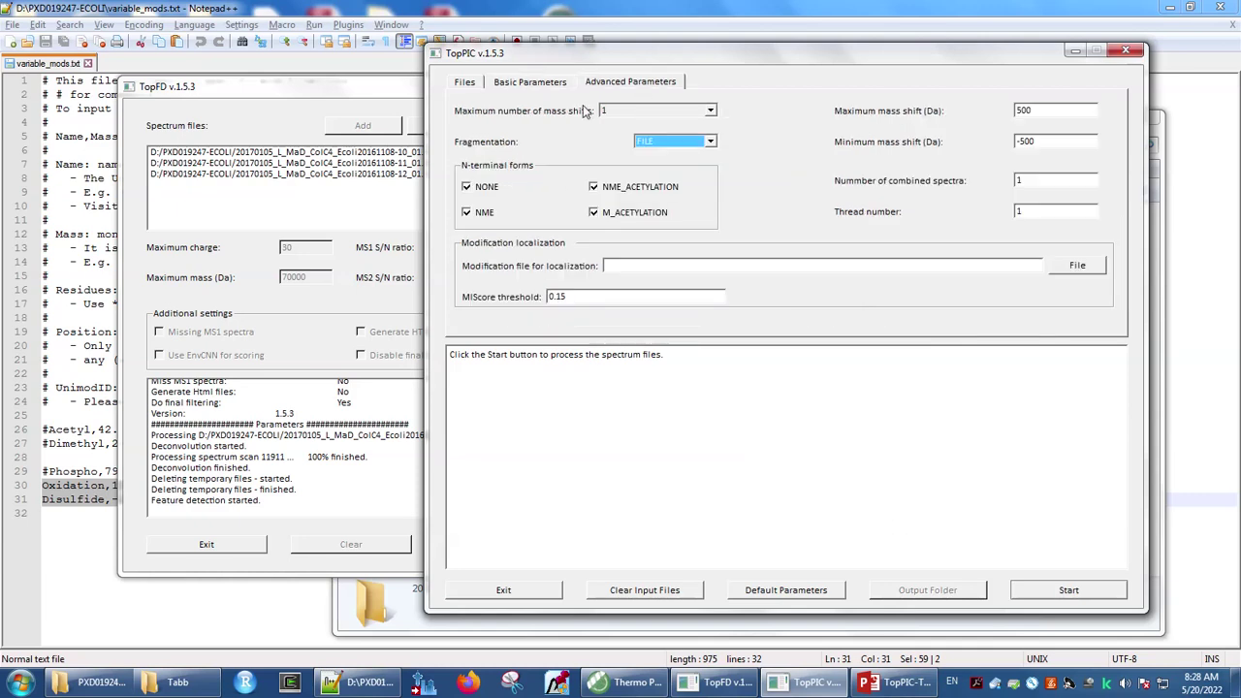
click(711, 111)
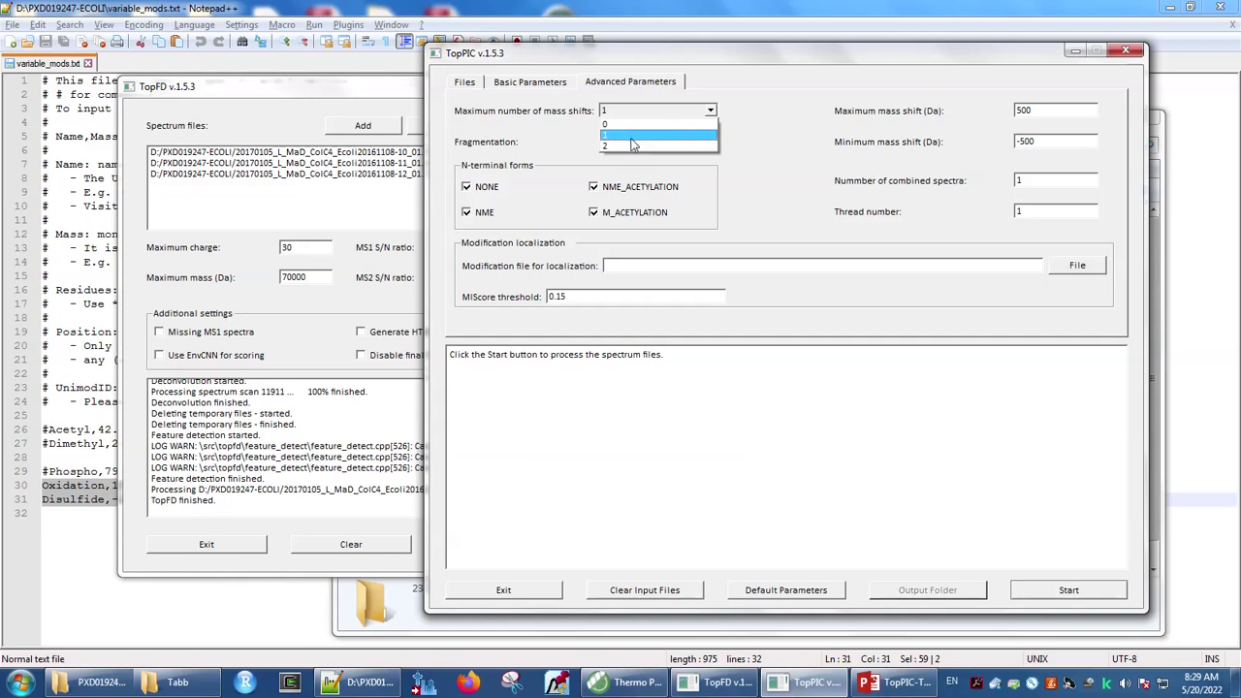
click(628, 137)
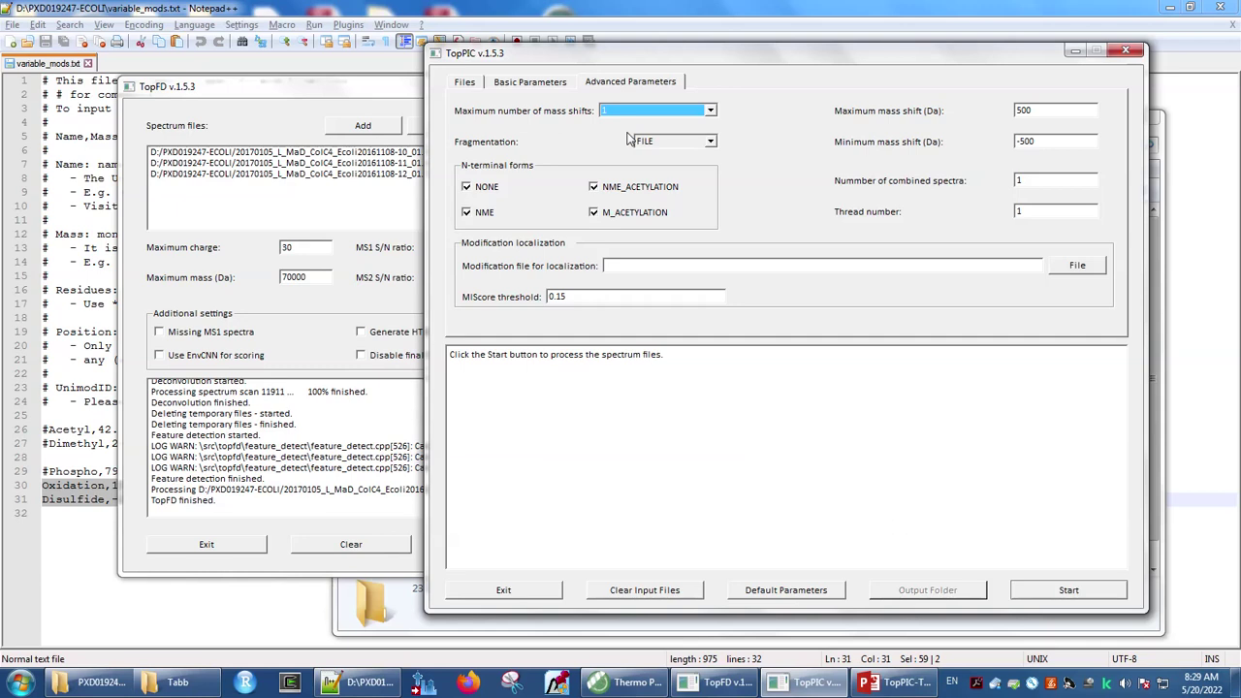
click(242, 475)
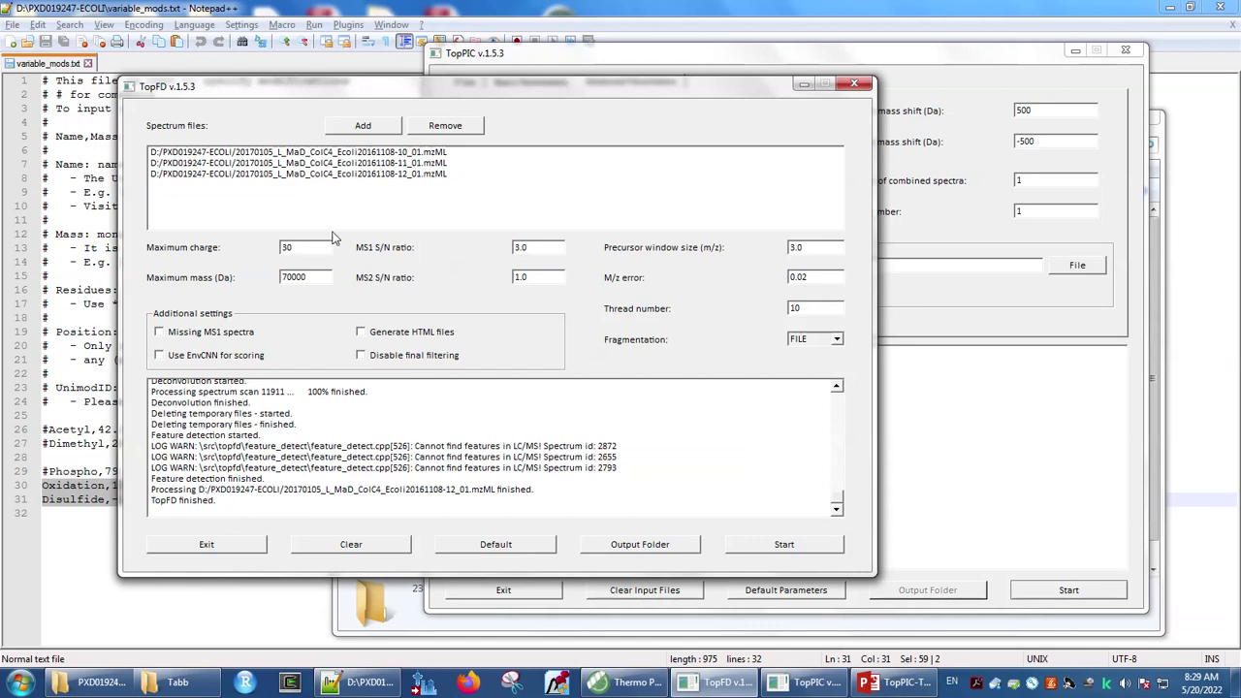
click(640, 56)
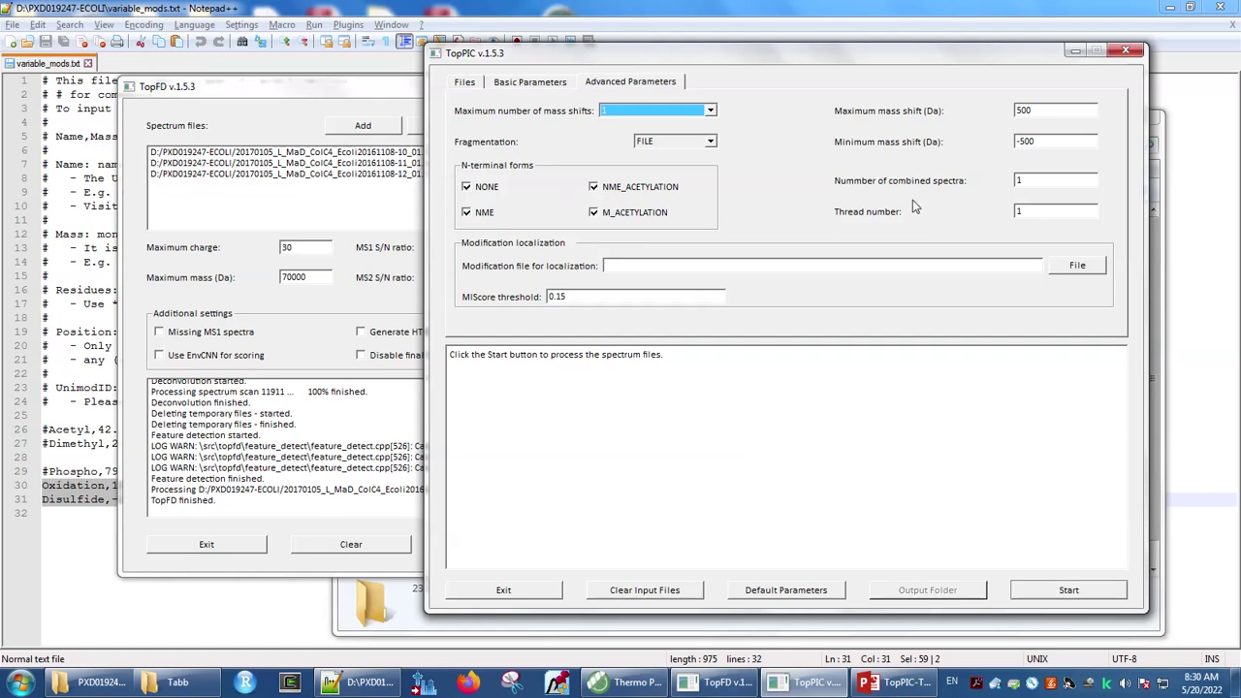
double_click(1023, 209)
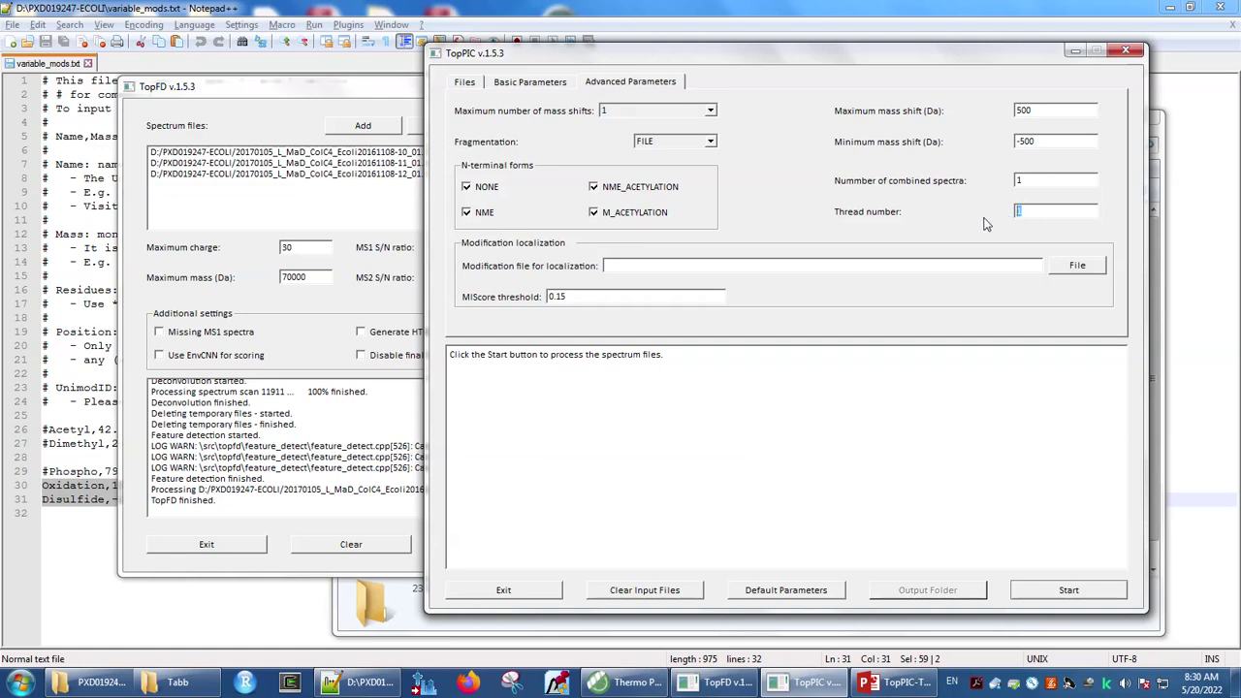
text(20)
- Switch to Notepad++ and examine the name, mass, residue, position and Unimod ID of the Oxidation and Disulfide entries in variable_mods.txt
click(71, 224)
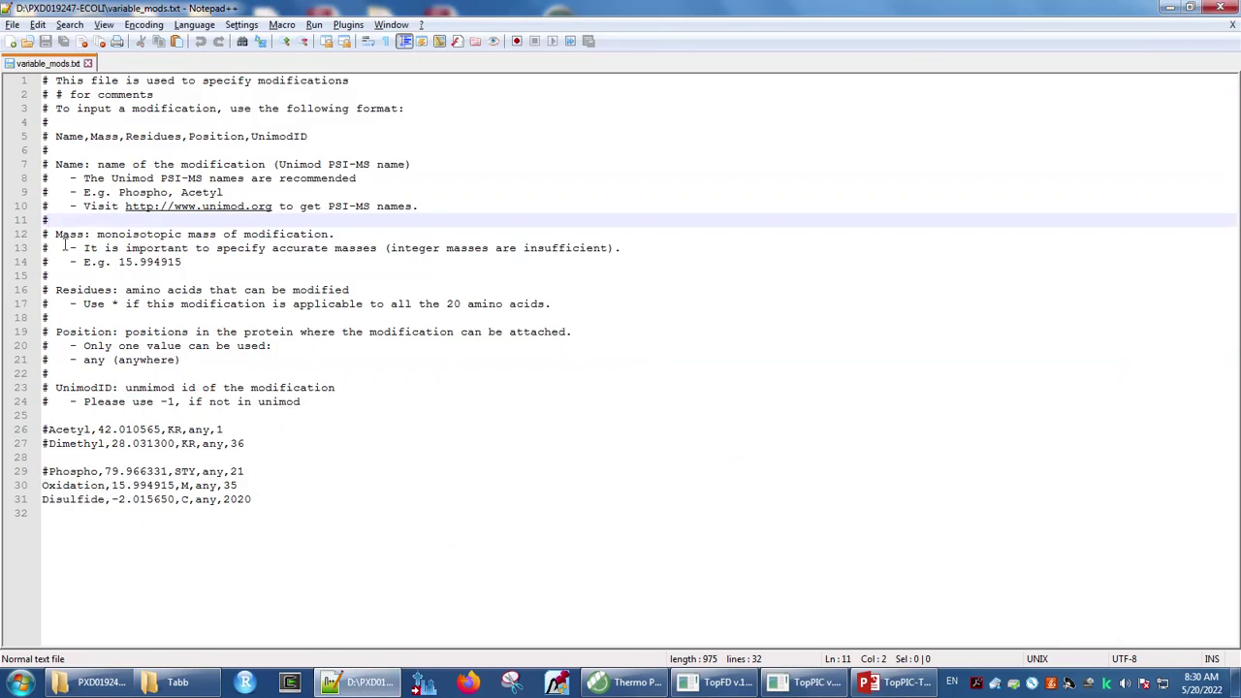
double_click(56, 485)
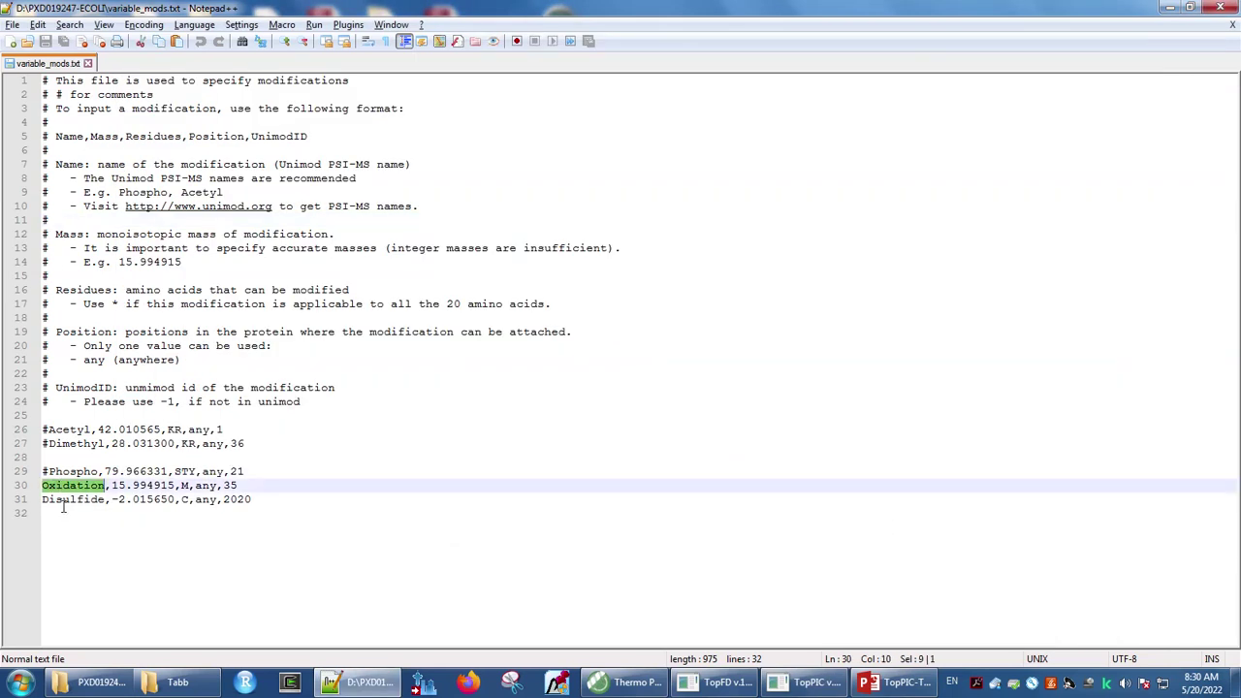
double_click(66, 500)
click(83, 471)
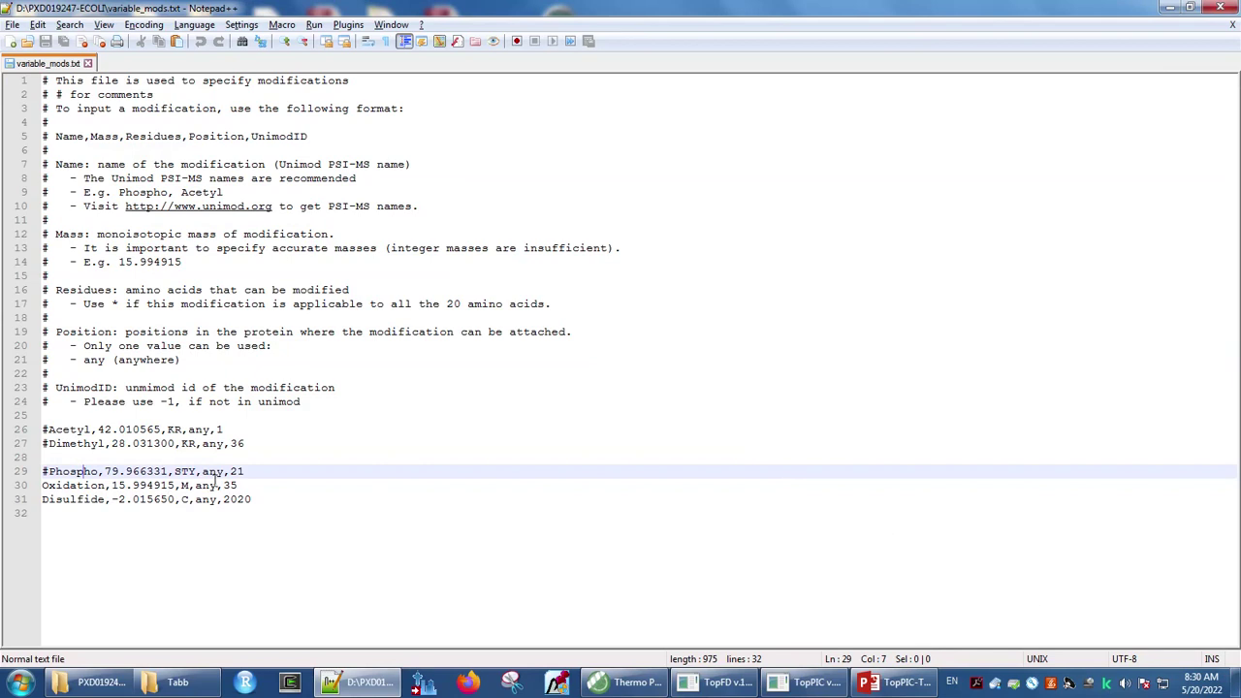
double_click(77, 485)
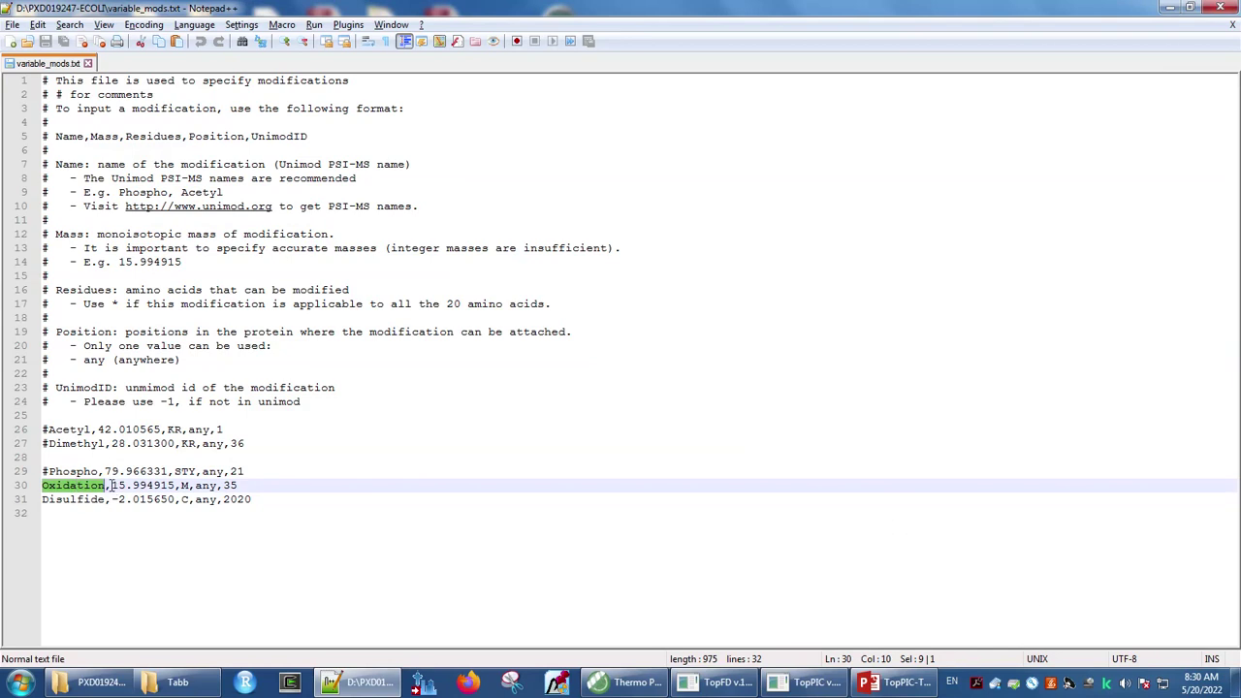
drag(110, 484, 176, 485)
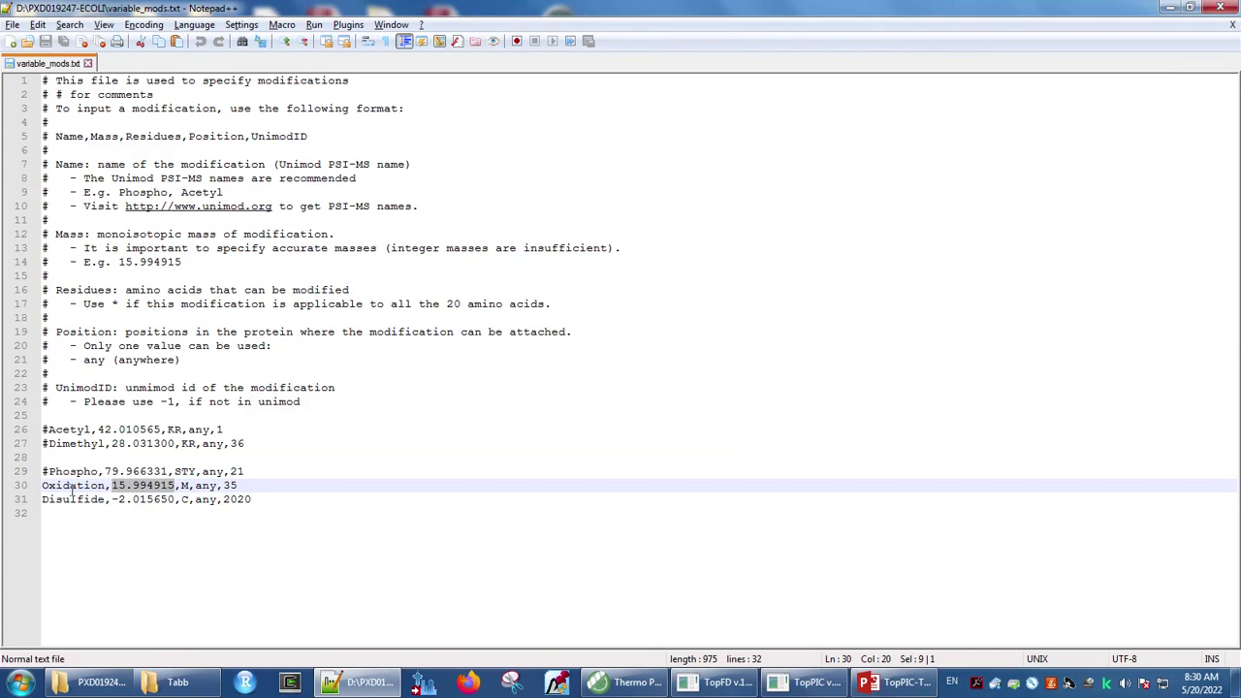
double_click(184, 485)
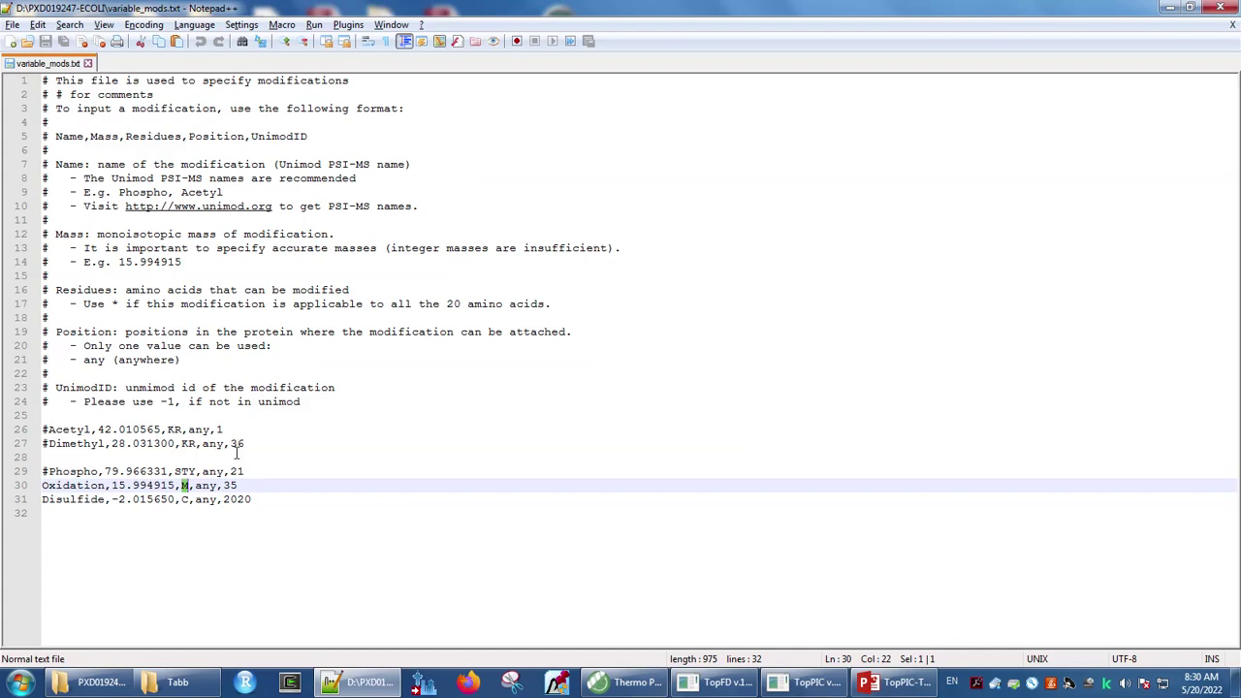
double_click(203, 485)
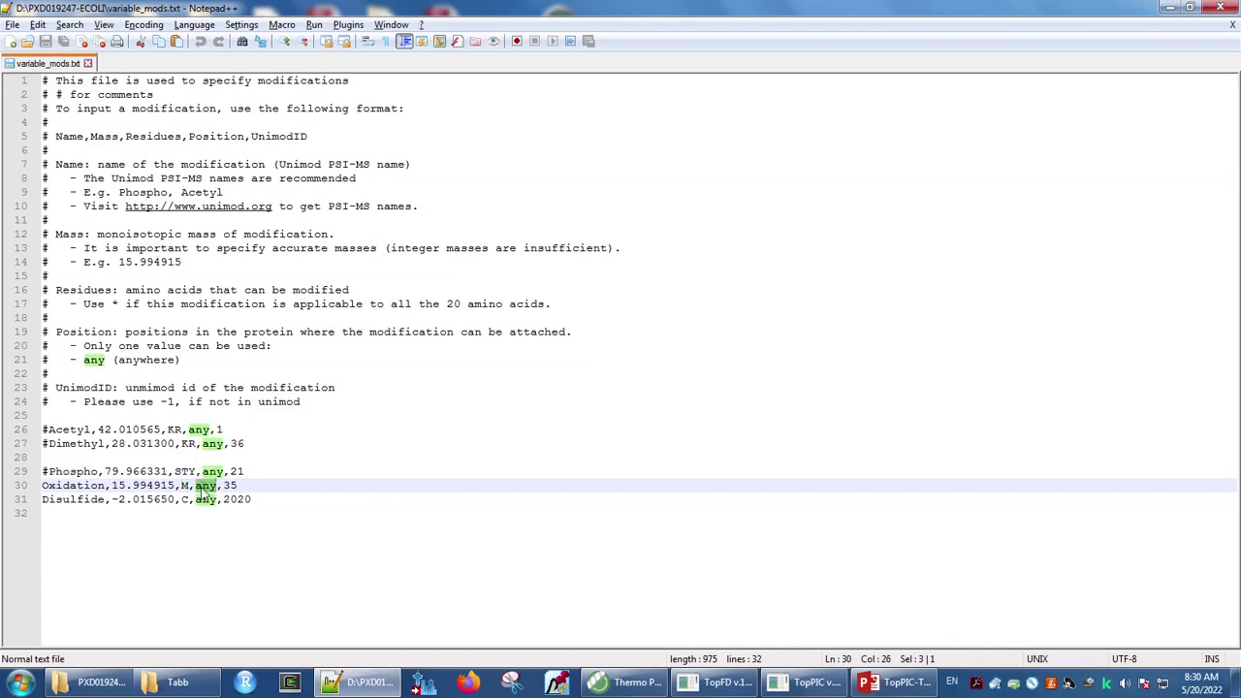
click(203, 486)
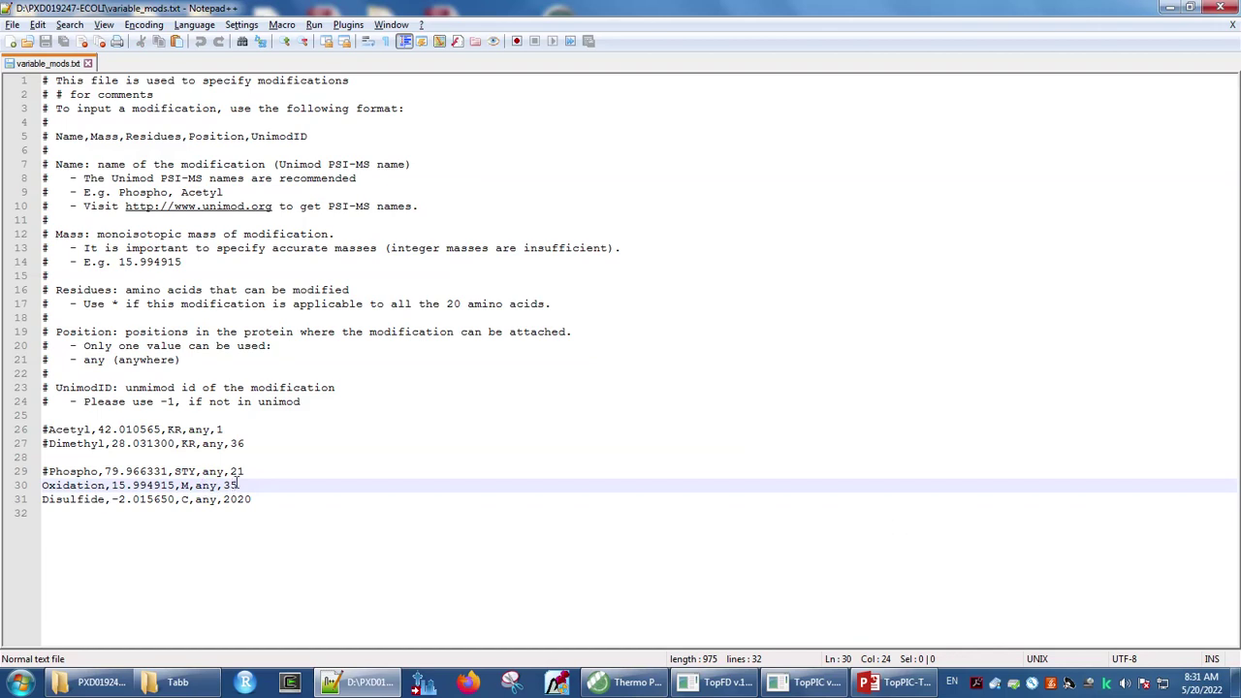
drag(224, 485, 254, 492)
drag(43, 500, 107, 501)
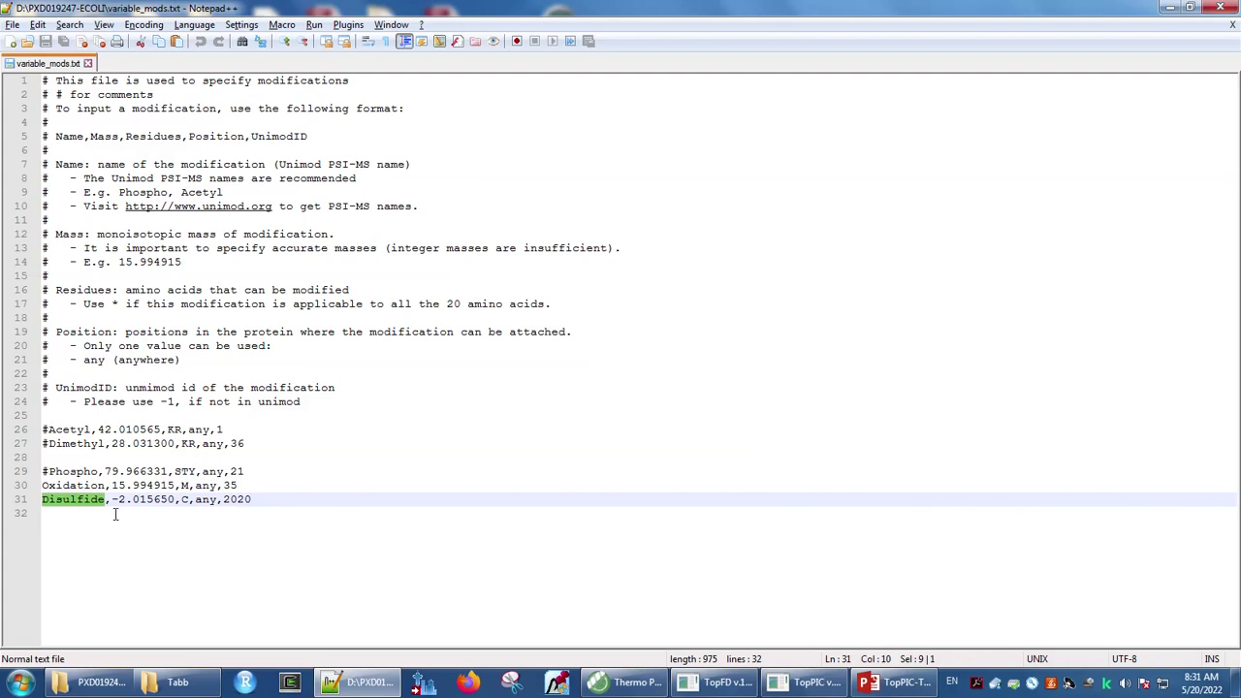
drag(111, 498, 177, 506)
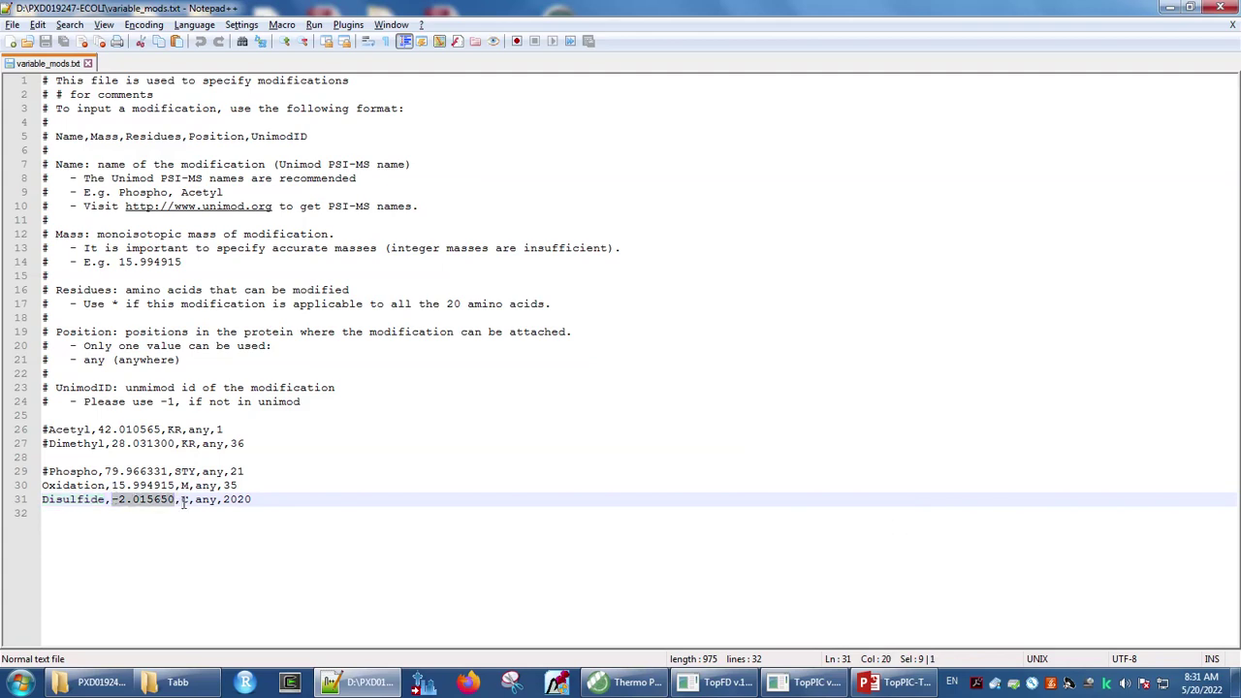
double_click(184, 498)
click(200, 500)
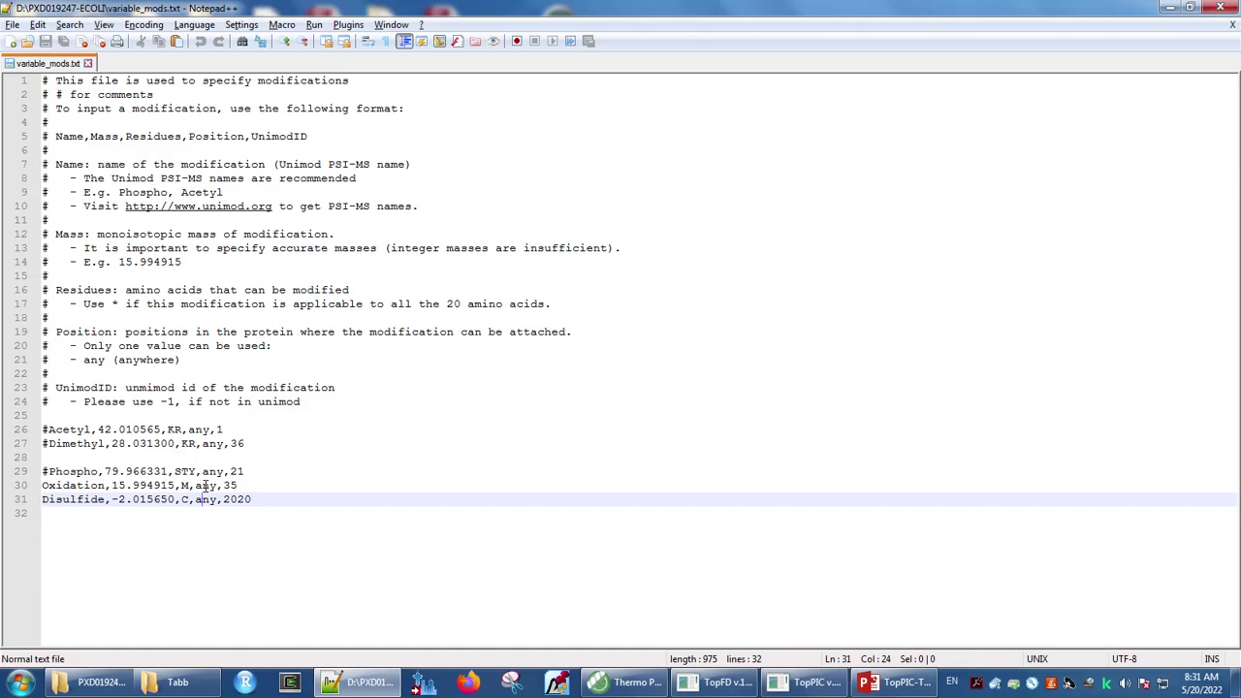
- Switch back to TopPIC and set variable_mods.txt from the PXD019247-ECOLI folder as the modification file for localization
click(784, 685)
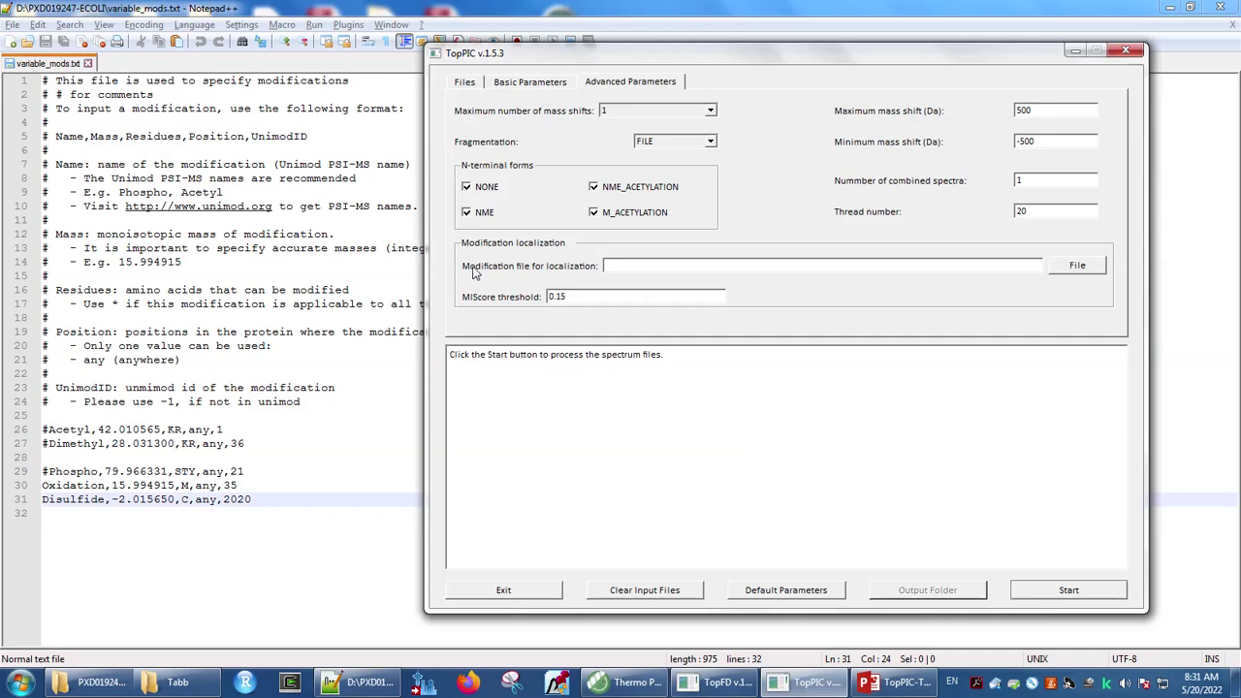
click(1078, 264)
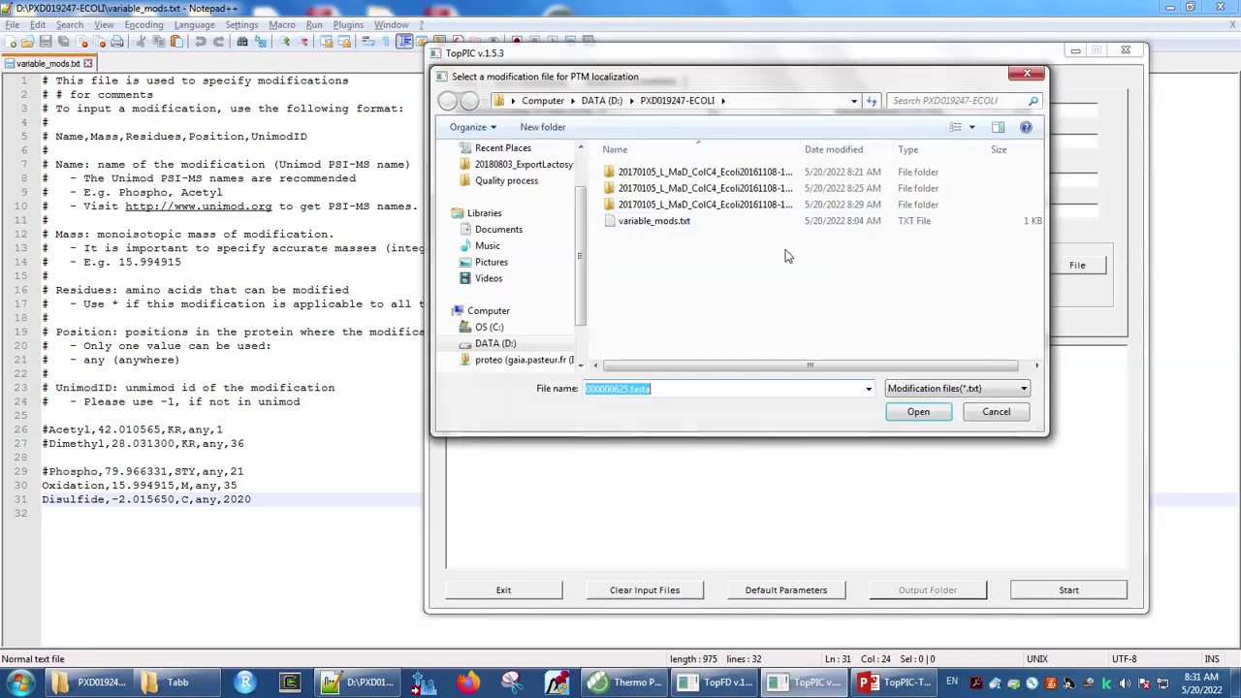
click(655, 222)
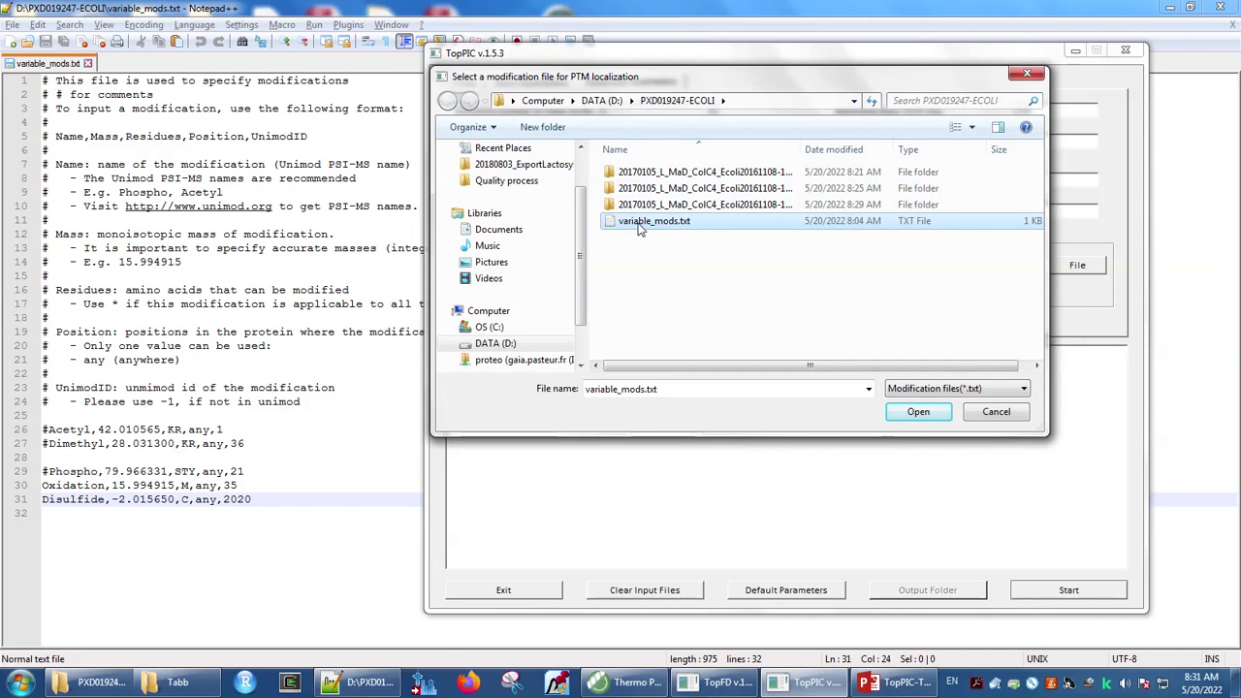
click(917, 412)
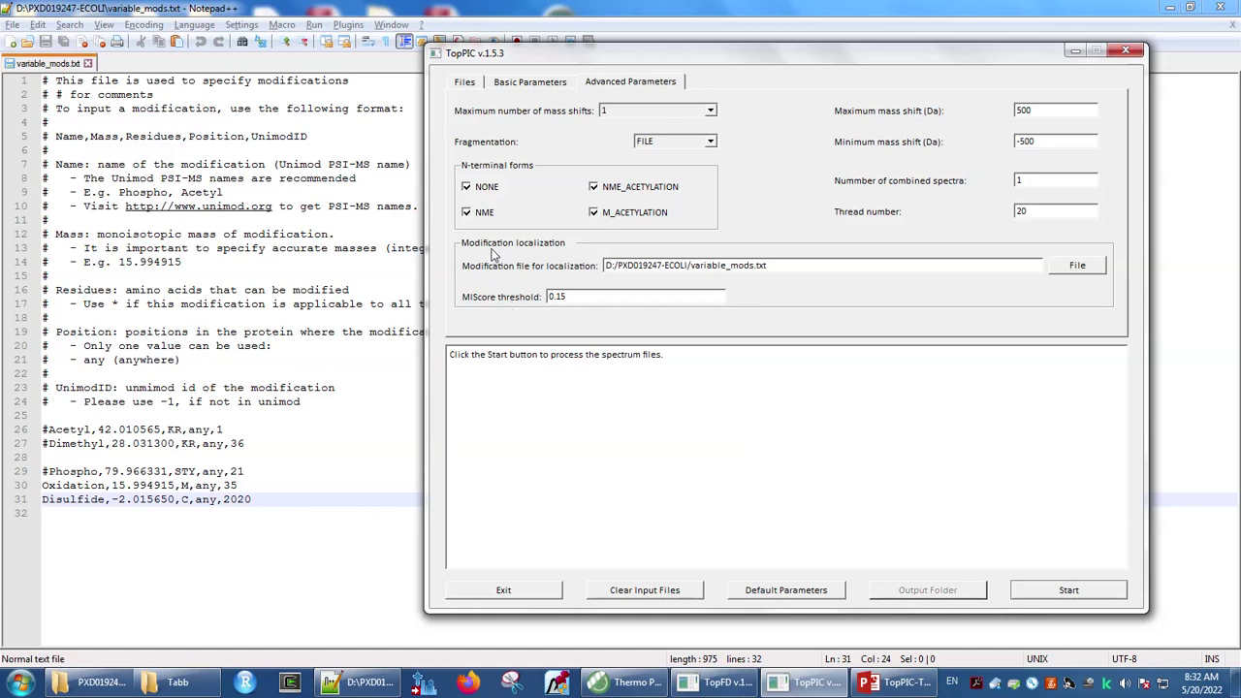
click(465, 82)
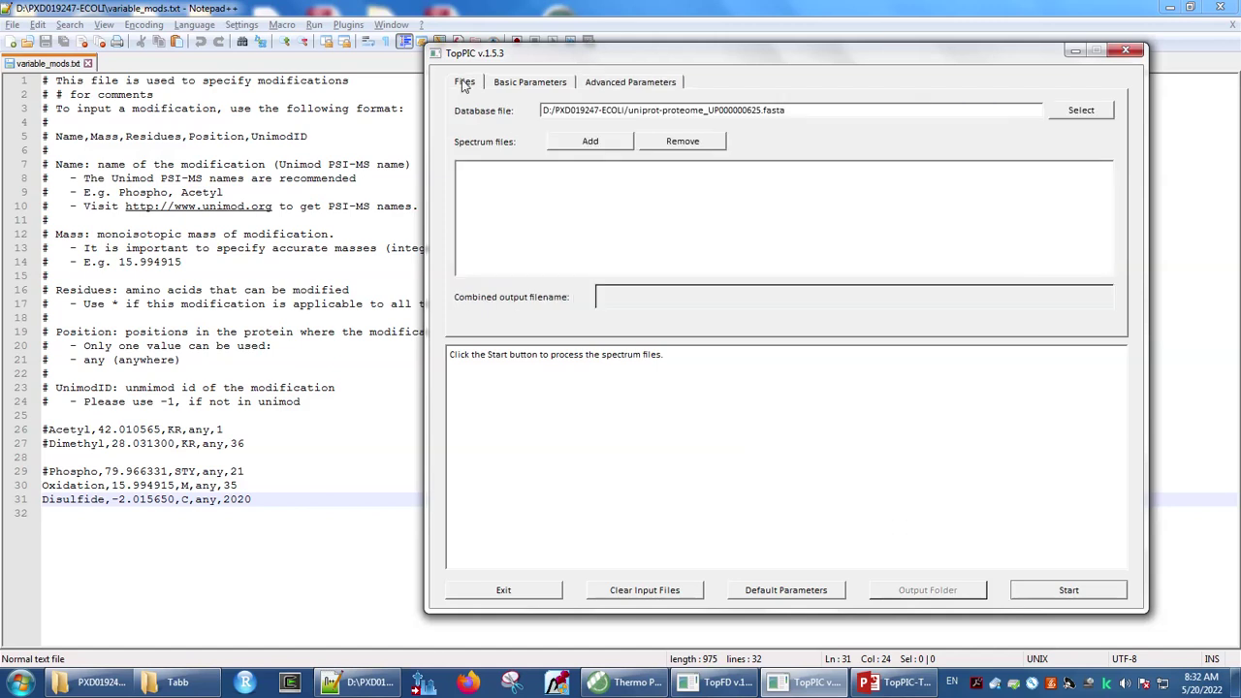
click(589, 143)
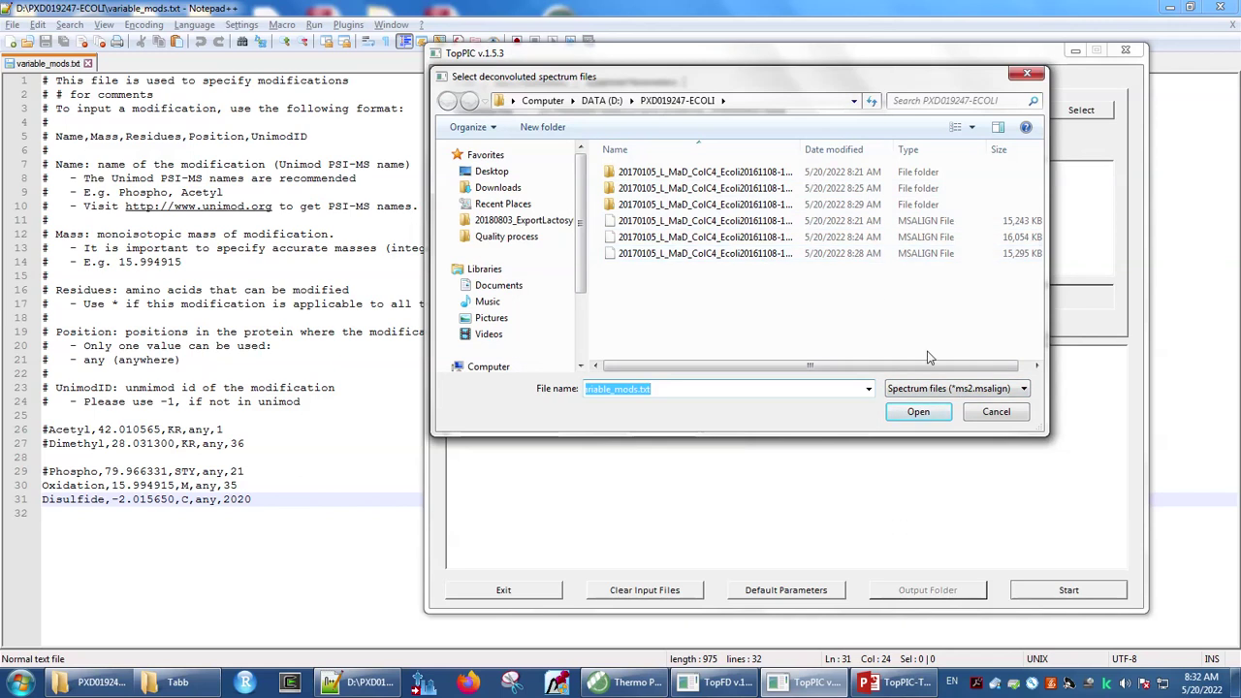
click(684, 223)
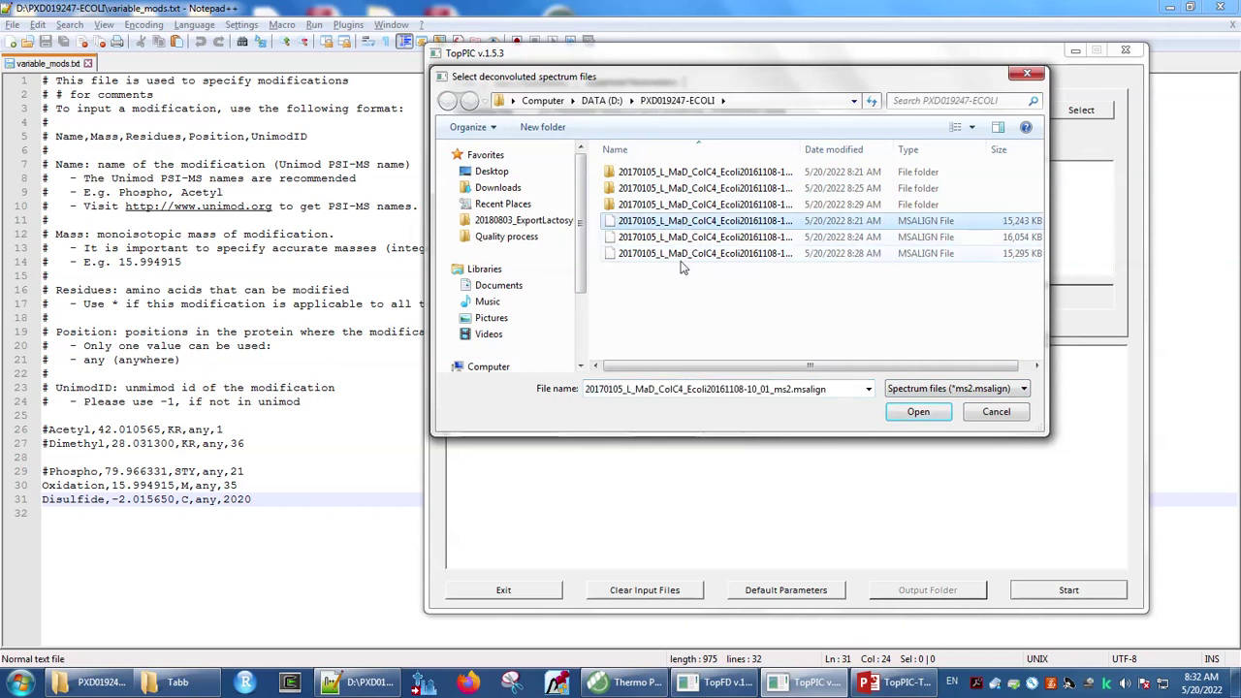
key(shift+Down)
key(shift+Down)
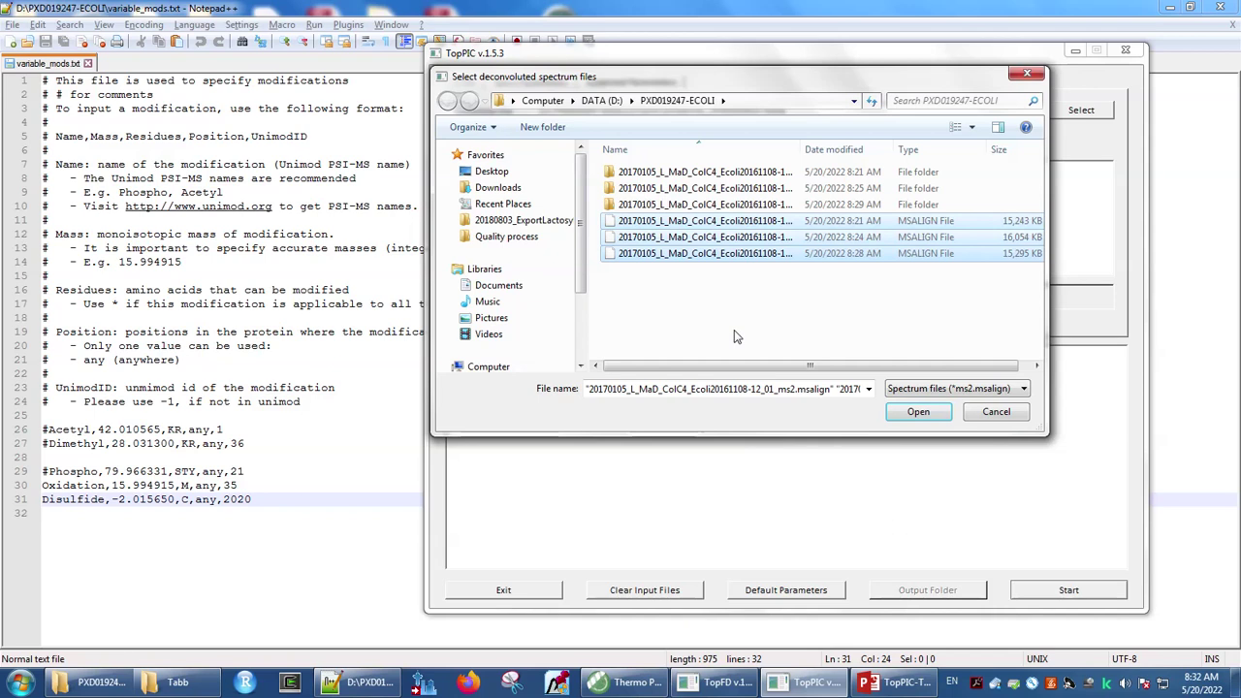
click(907, 412)
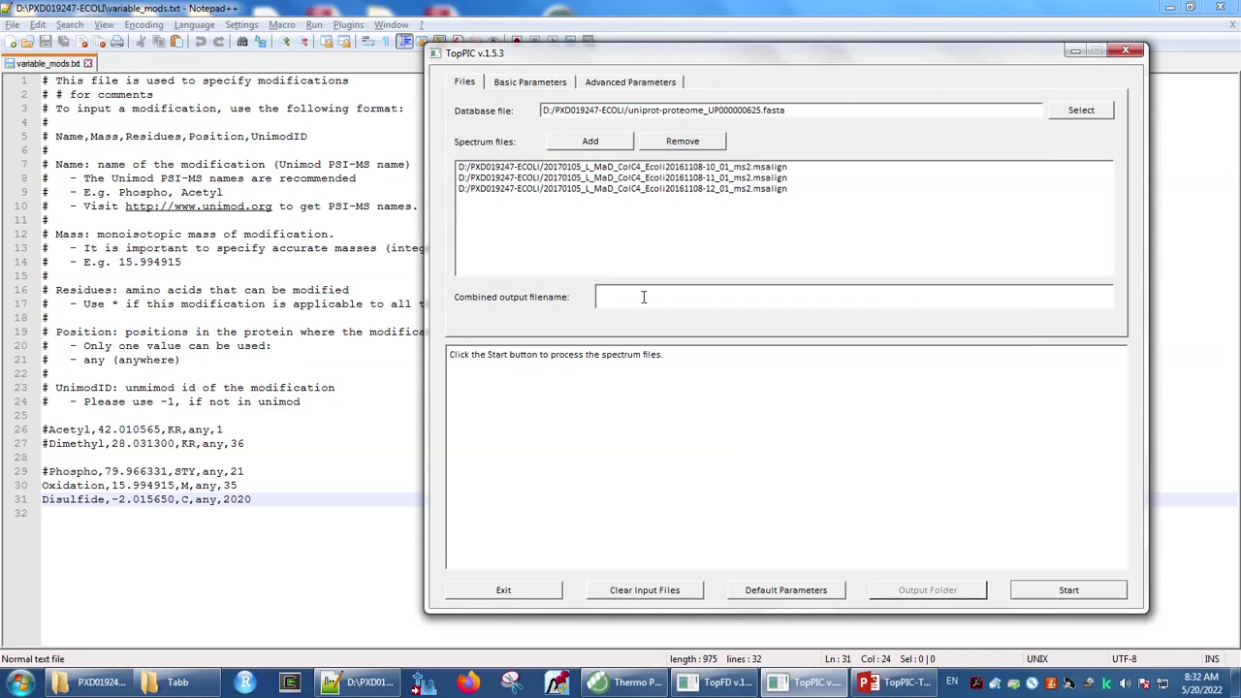
- Set the combined output filename to conjoint, start the search, and review the search parameters in the output log
text(conjoint)
click(1067, 593)
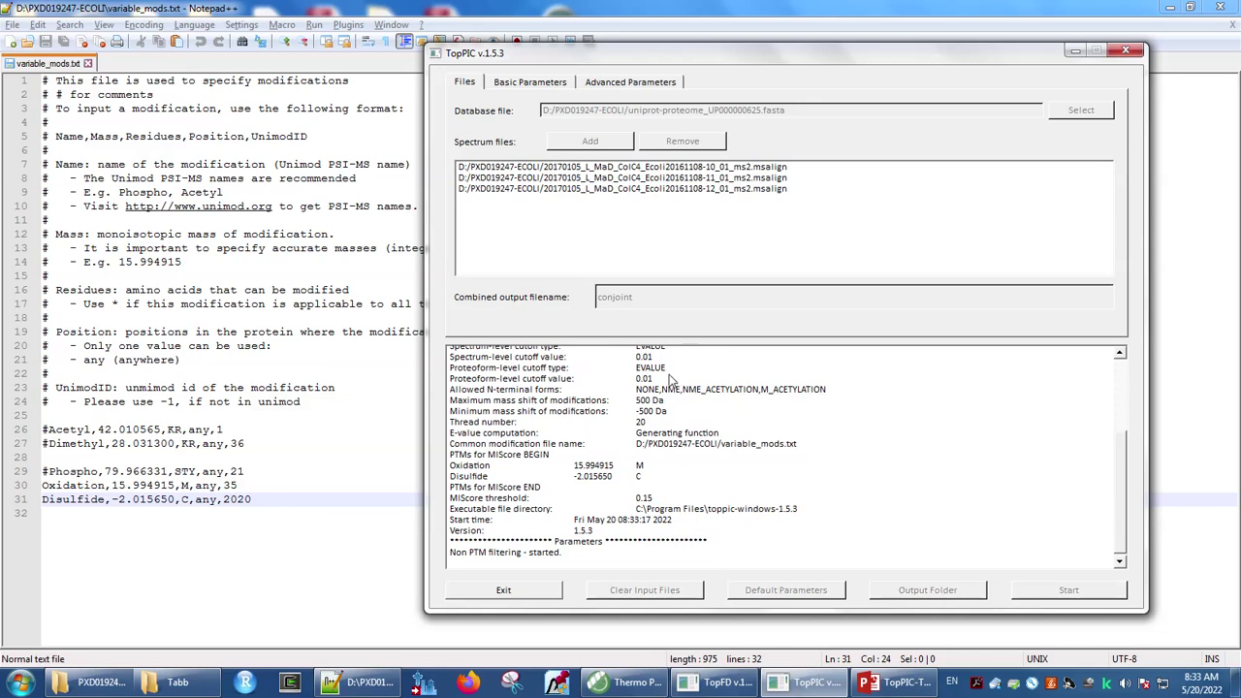
scroll(694, 471, up, 5)
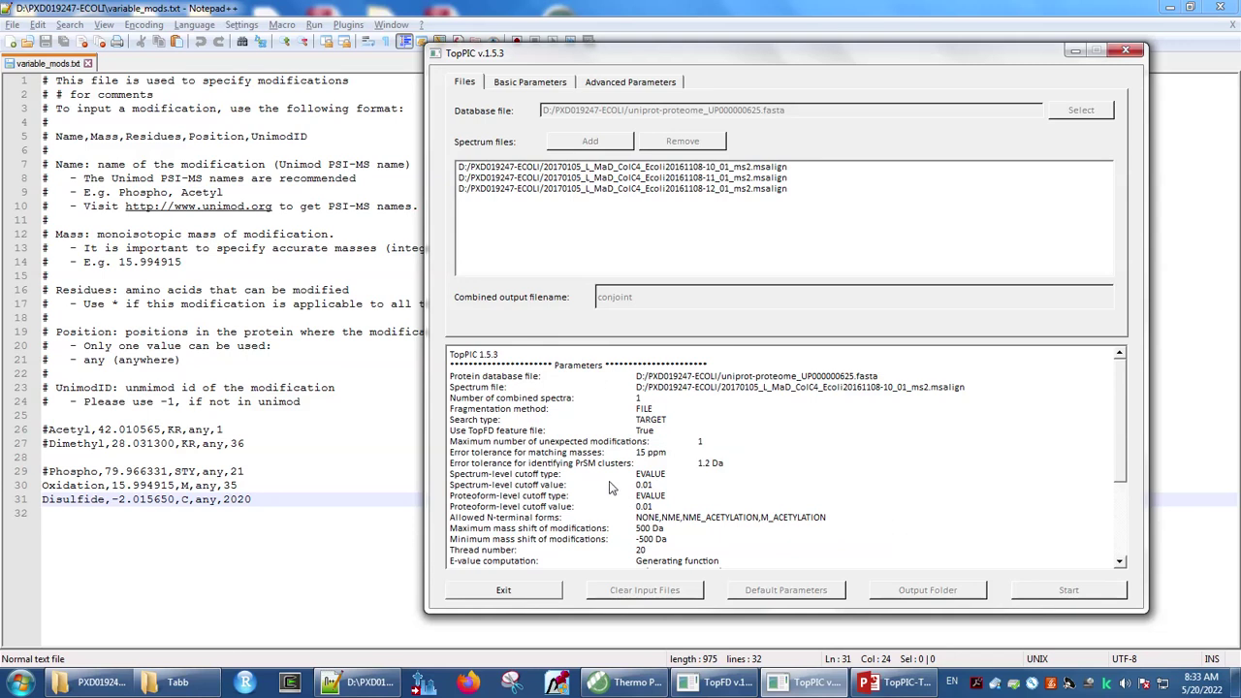
scroll(611, 502, down, 1)
scroll(611, 501, down, 3)
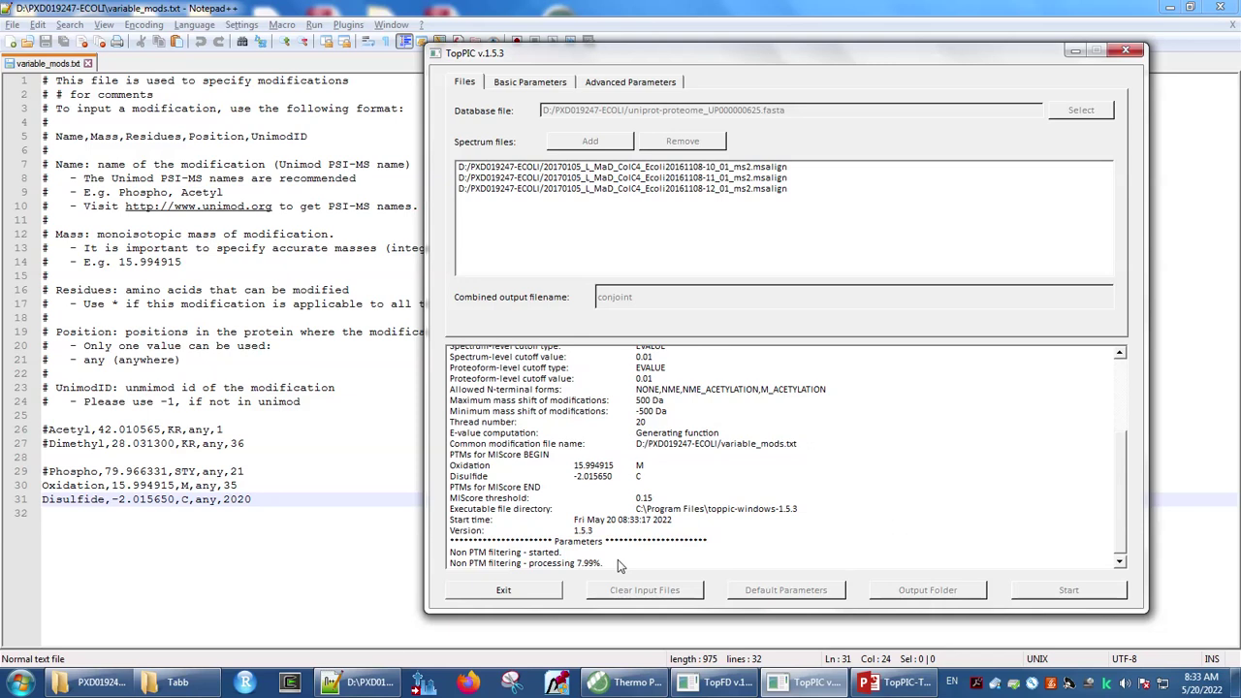
- Check the CPU and memory usage in Windows Task Manager during the TopPIC search, and minimize it
right_click(940, 690)
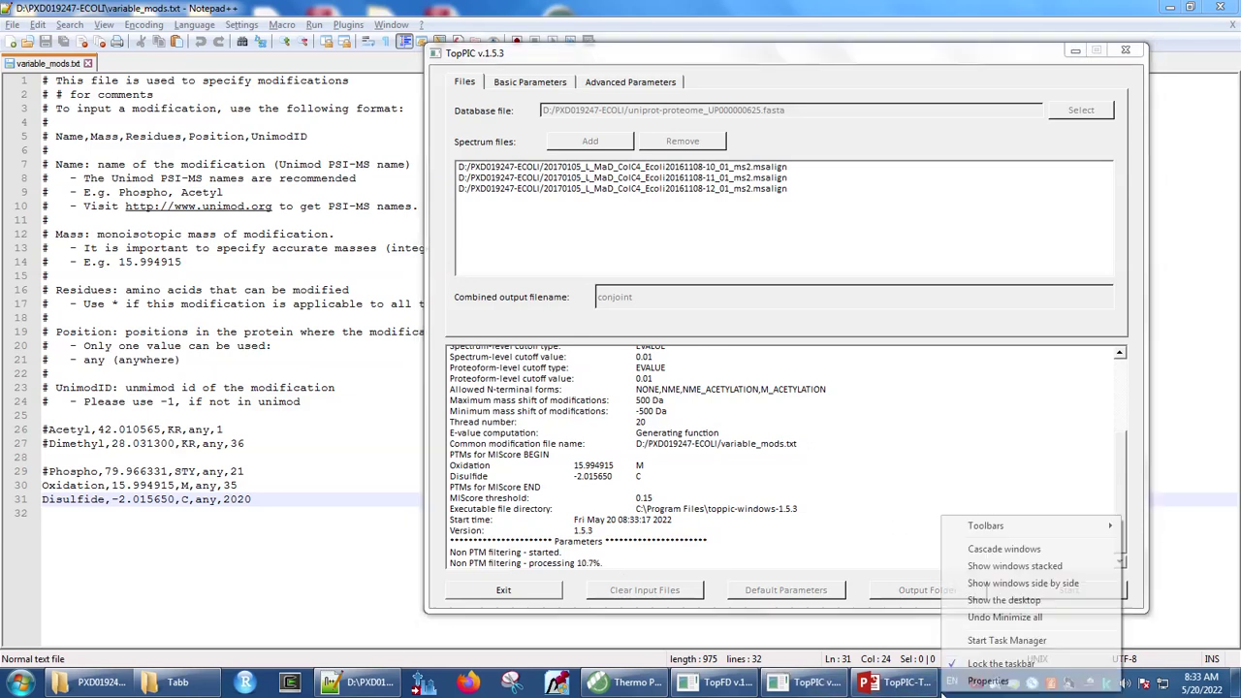
click(967, 642)
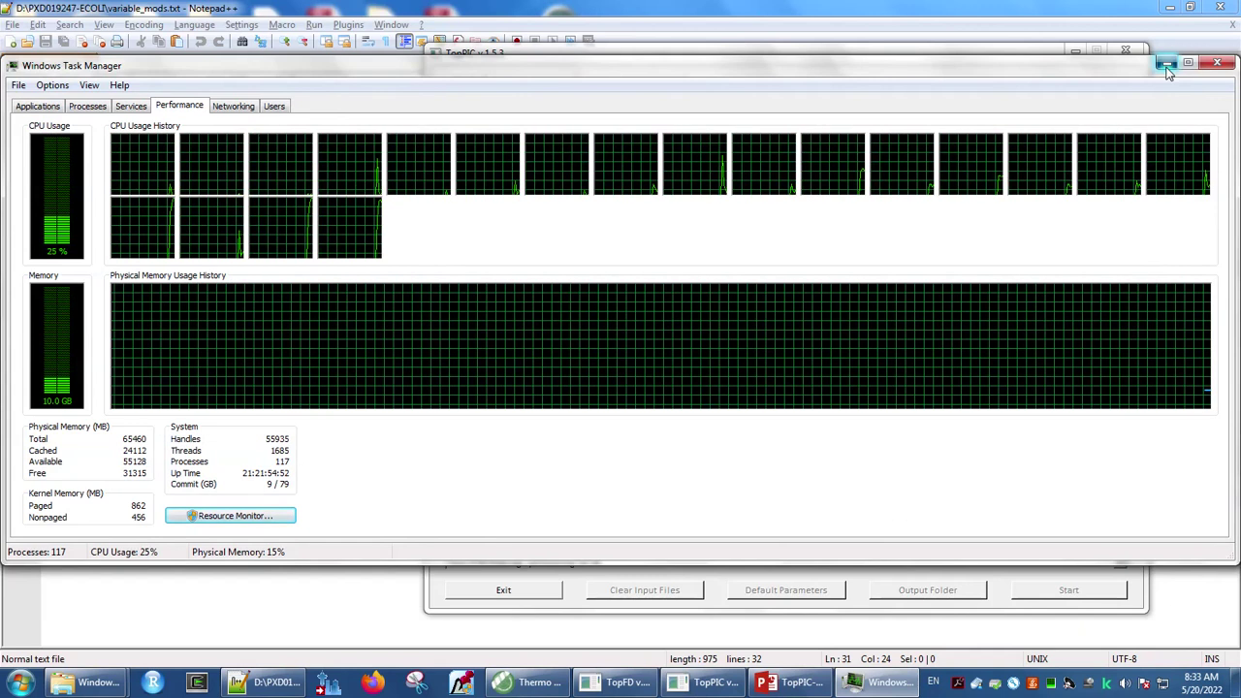
click(1167, 64)
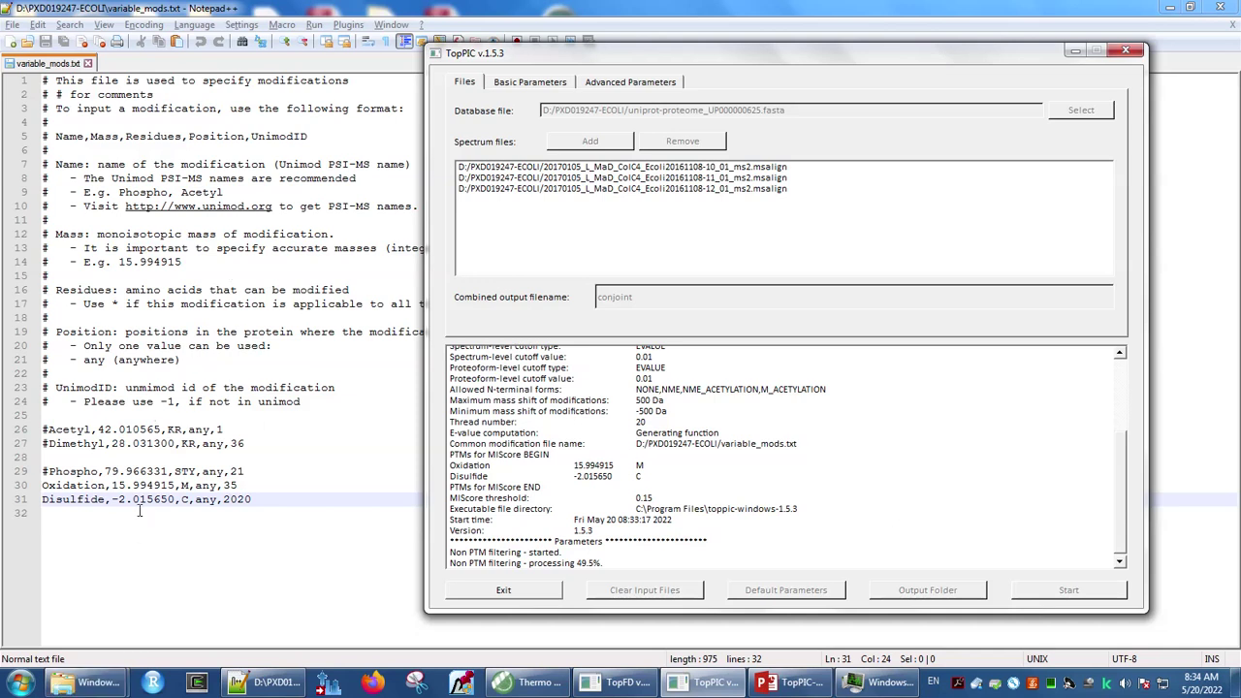
- Switch to the PXD019247-ECOLI folder in Windows Explorer and examine the files produced by TopFD and the running TopPIC search
key(alt+Tab)
key(alt+Tab)
key(alt+Tab)
key(alt+Tab)
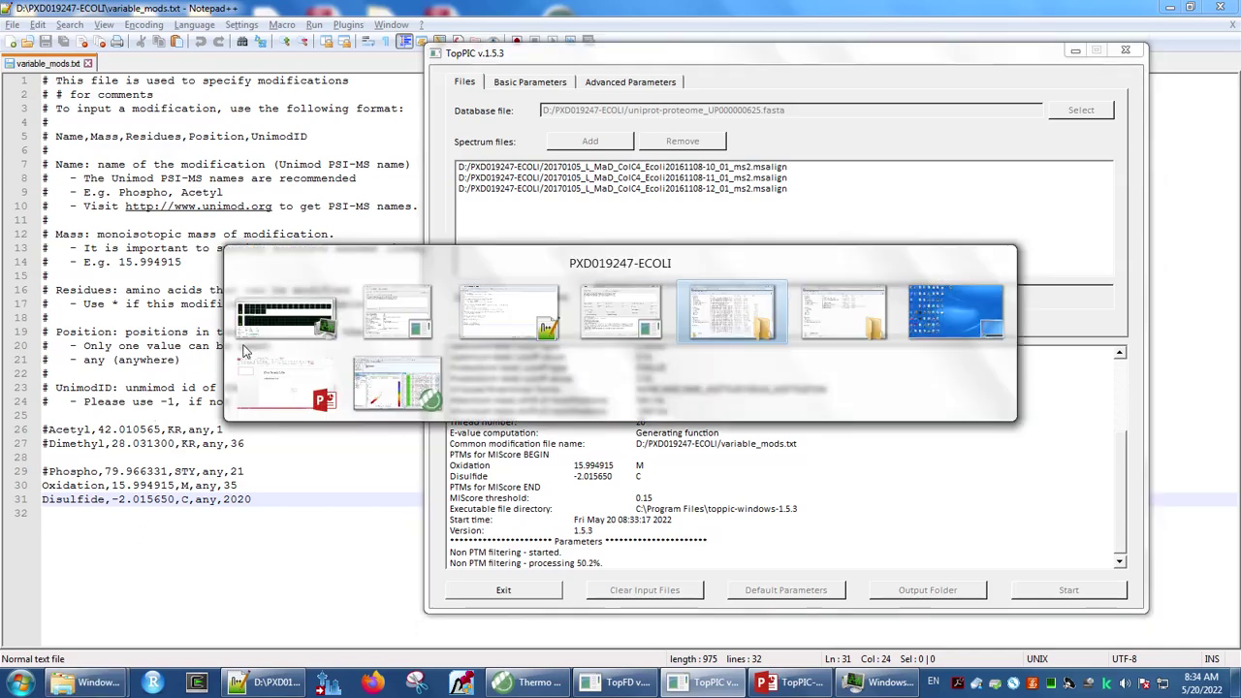
key(alt+Tab)
key(alt+Tab)
key(alt+Tab)
key(alt+Tab)
key(alt+Tab)
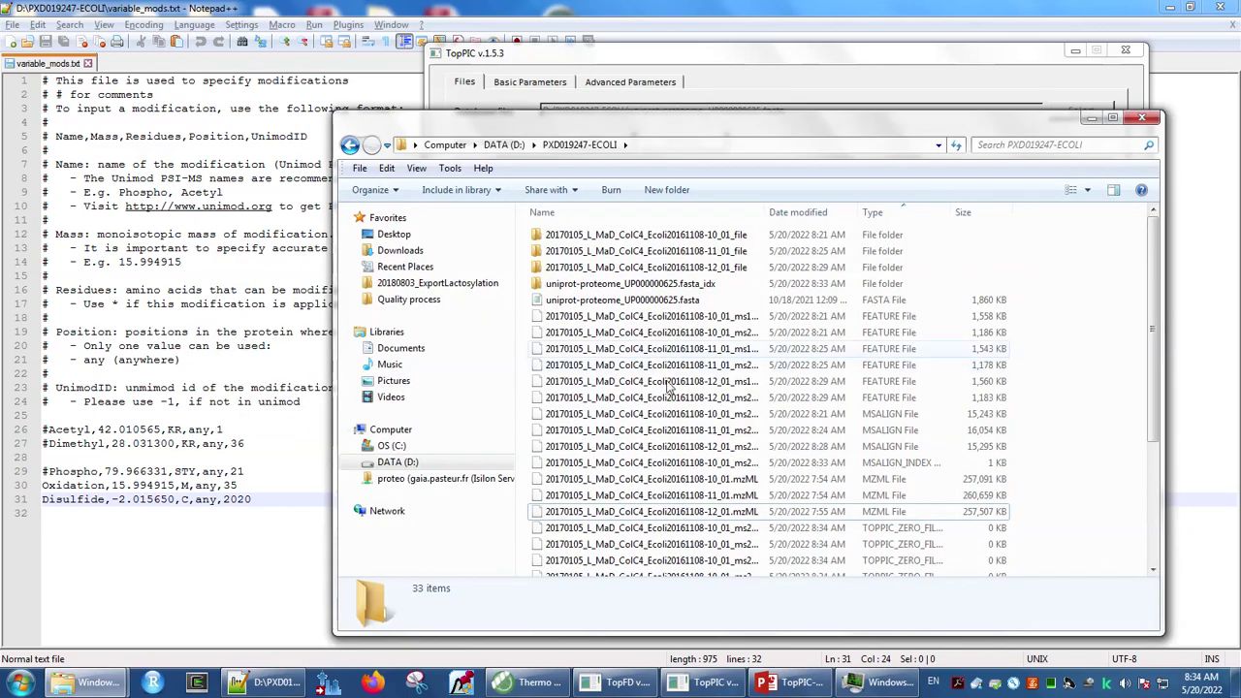
scroll(664, 497, down, 4)
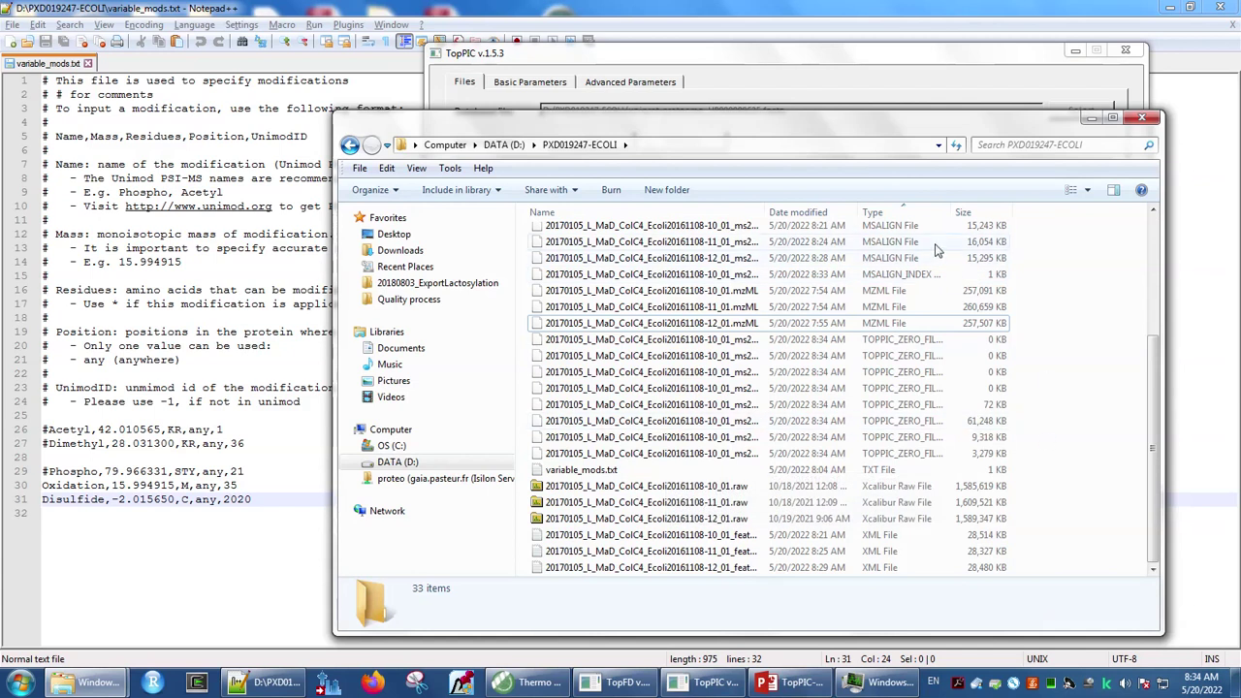
double_click(764, 212)
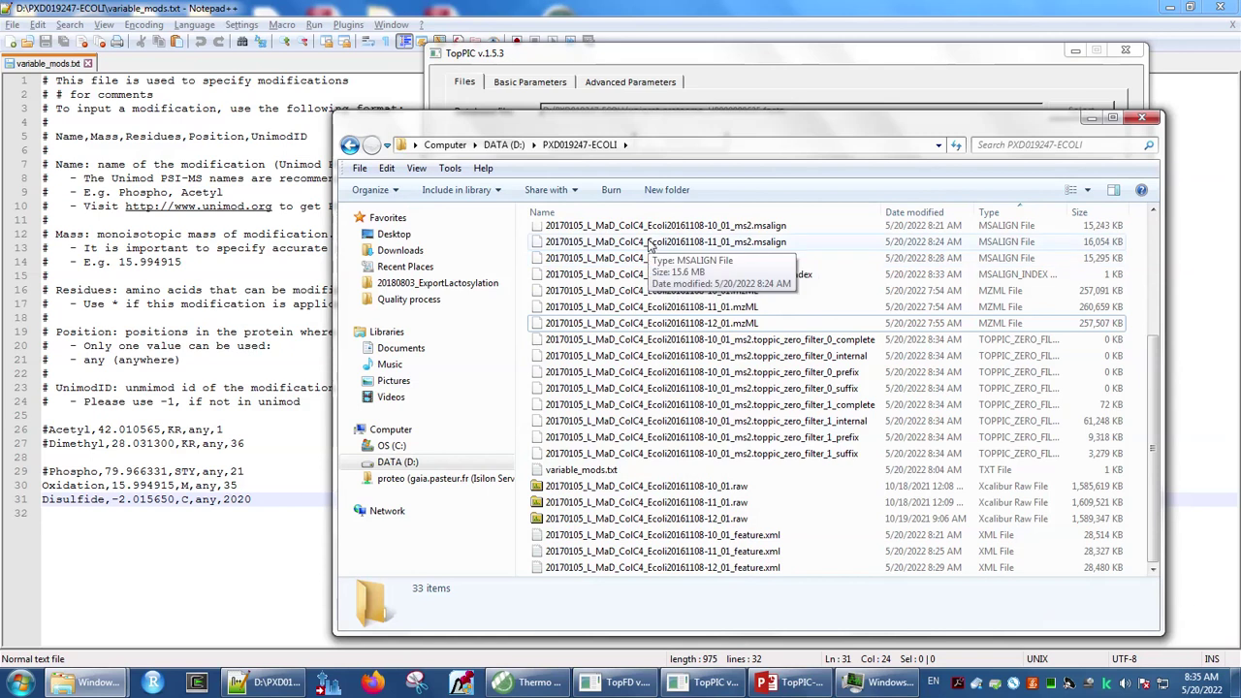
click(648, 228)
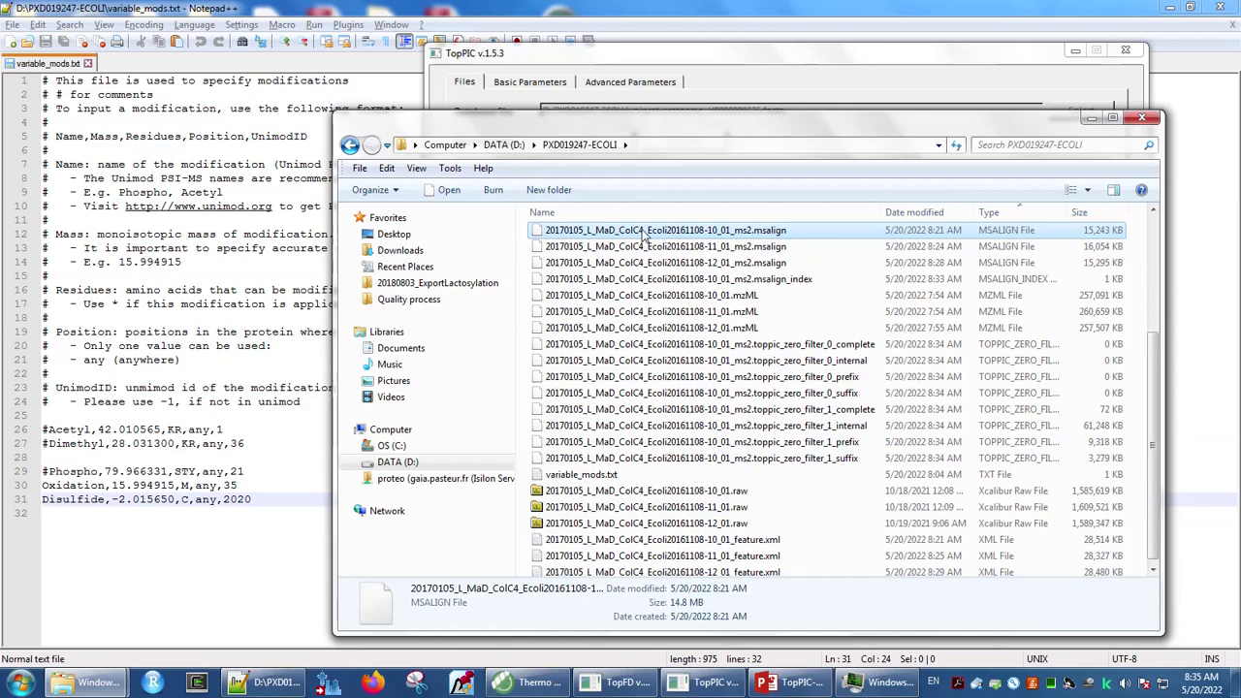
drag(646, 233, 194, 320)
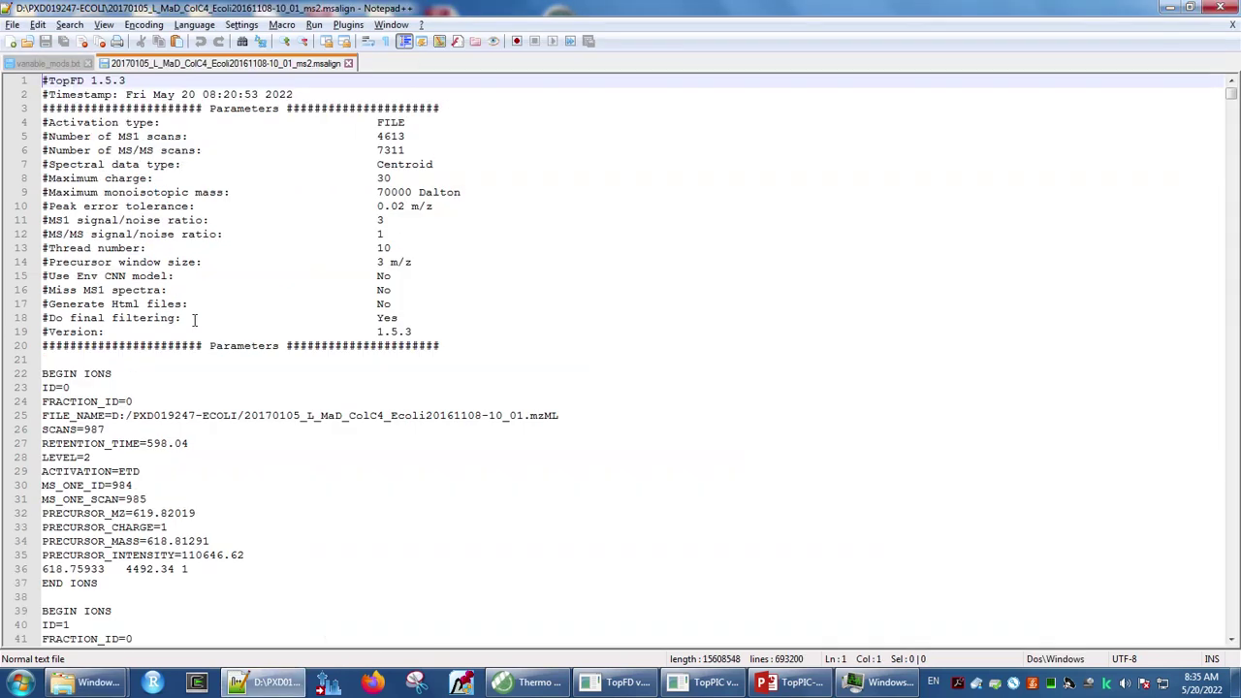
click(235, 135)
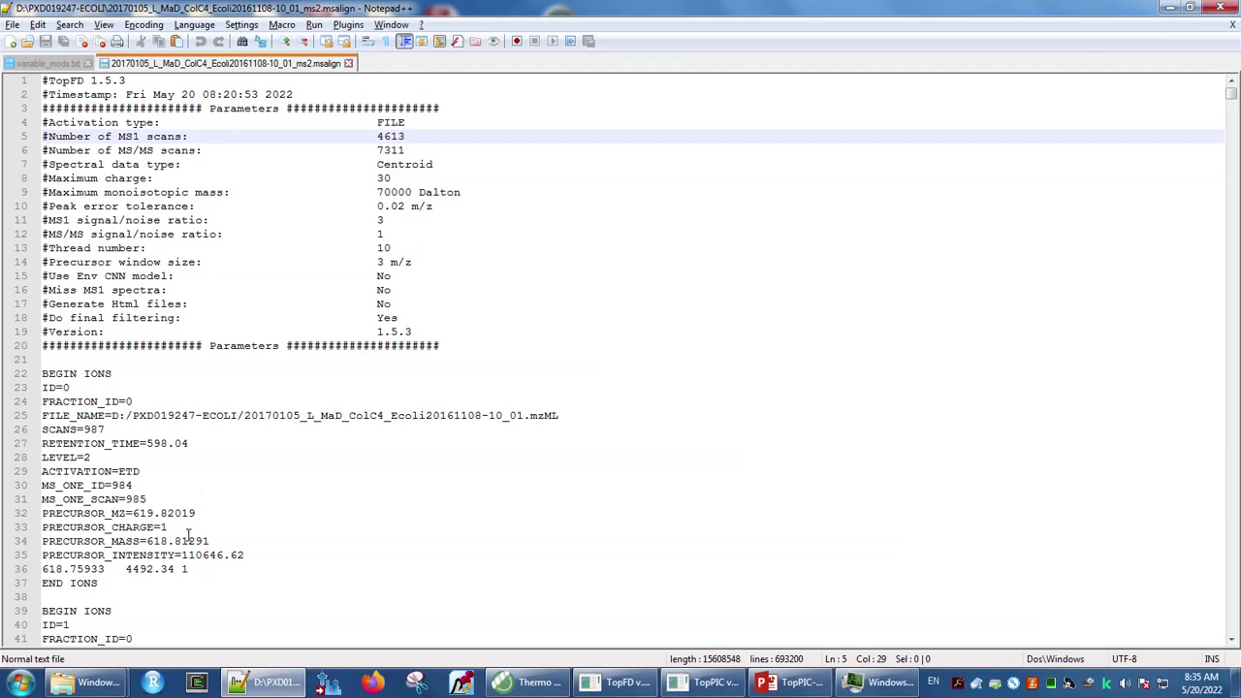
click(229, 486)
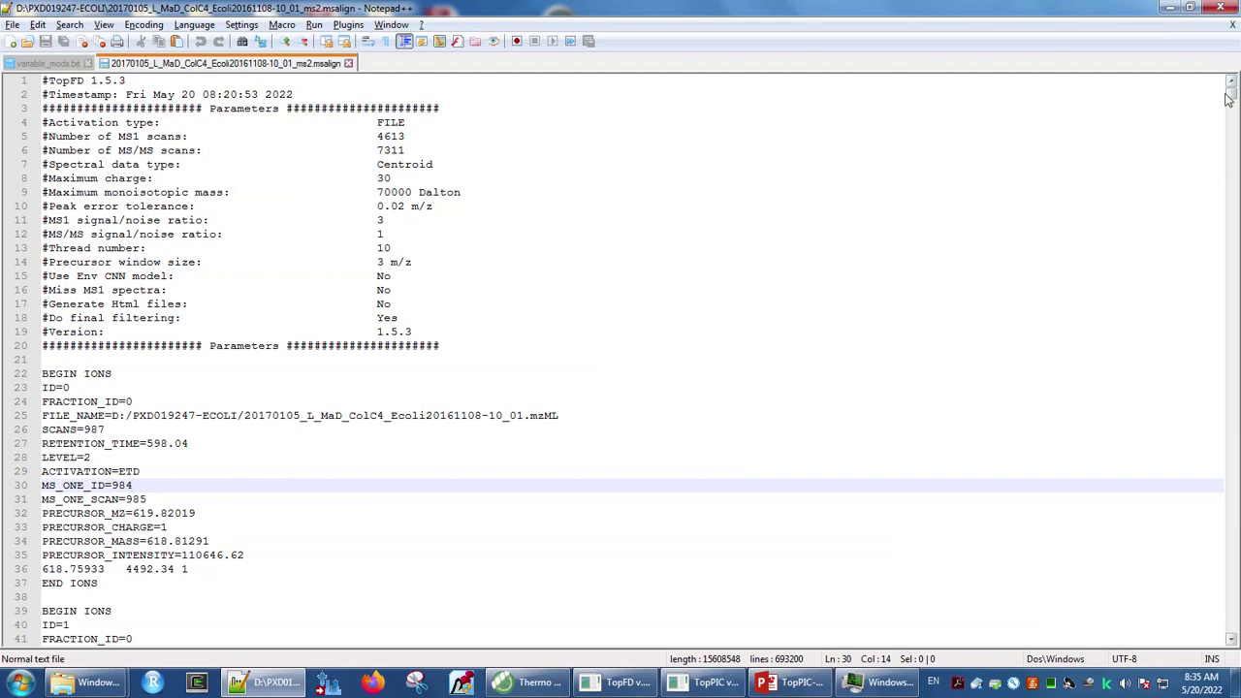
- Examine the header of the spectrum with ID 2967 midway through the msalign file, from scan and source file to activation and precursor fields
drag(1231, 101, 1234, 375)
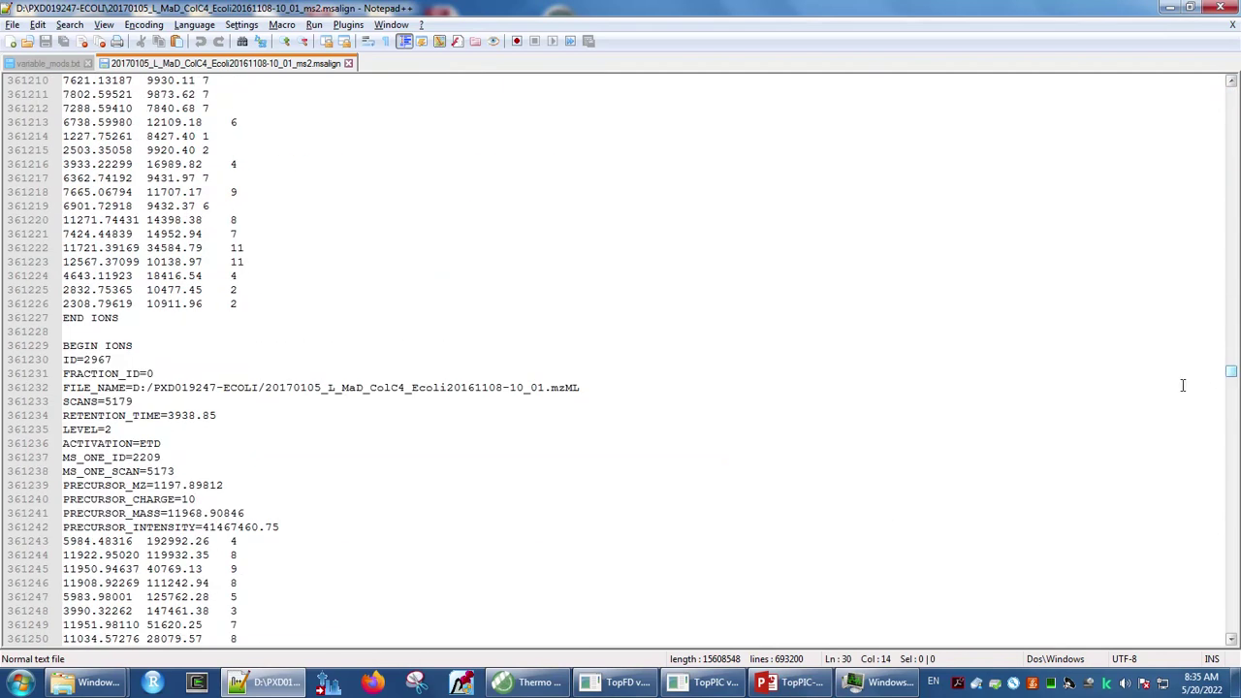
double_click(70, 345)
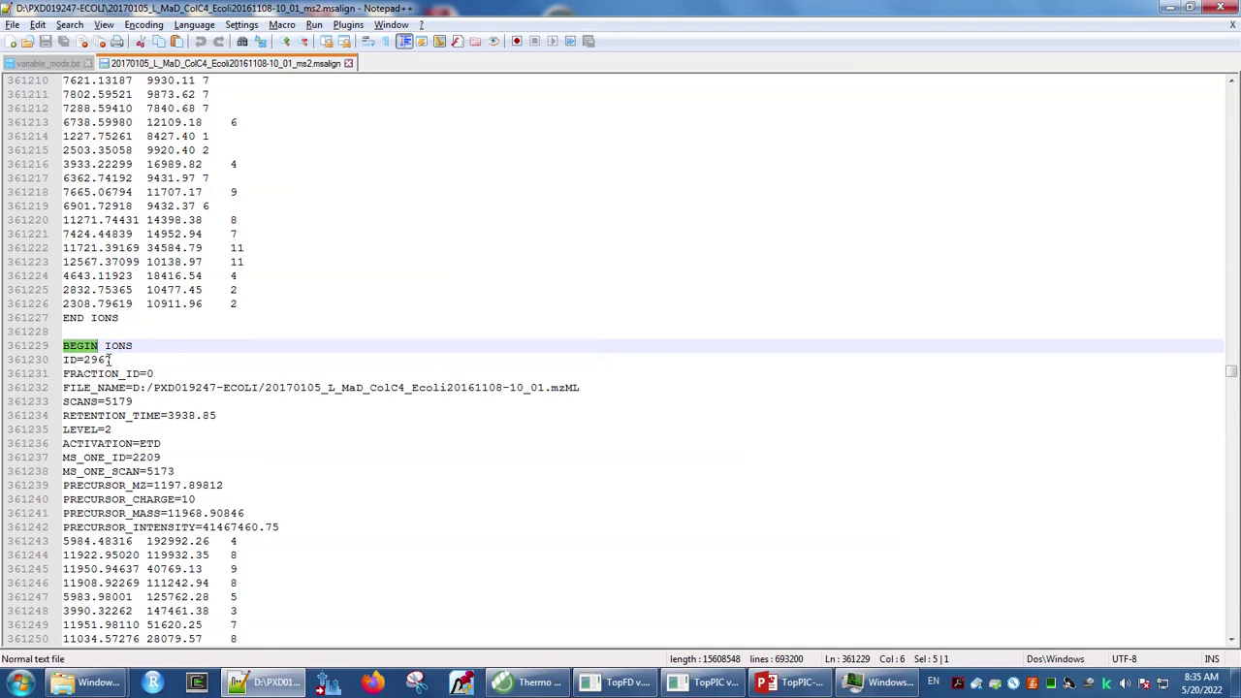
double_click(121, 402)
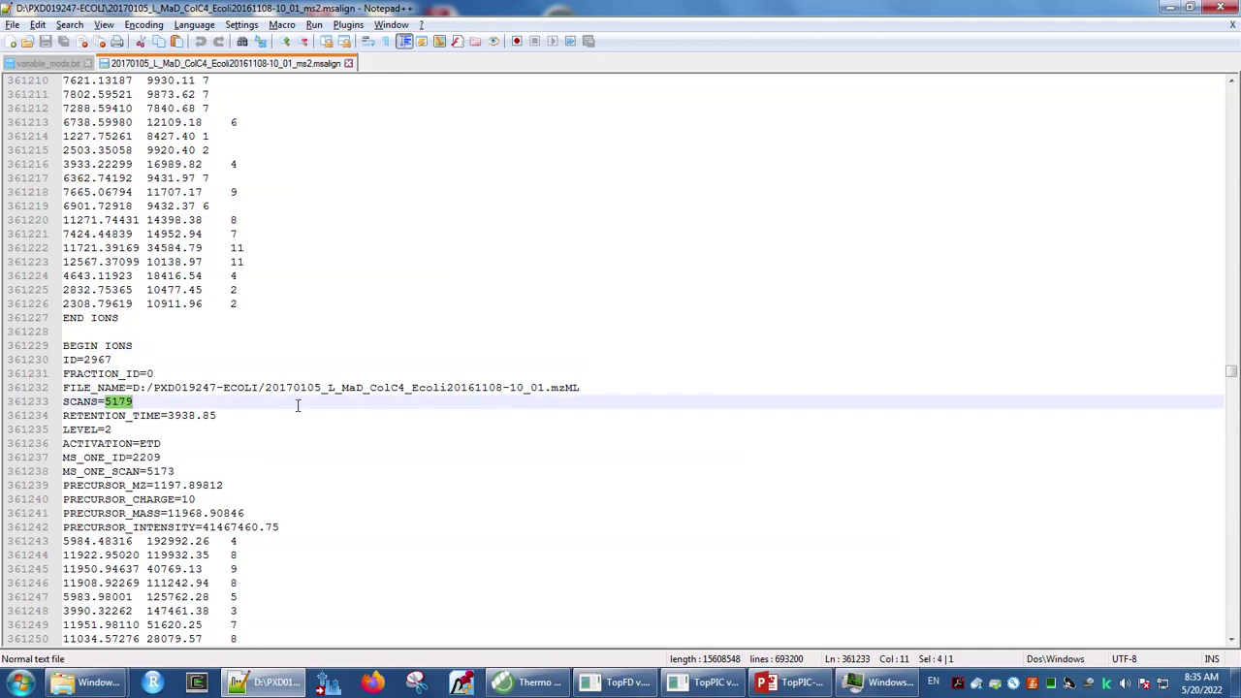
drag(265, 388, 503, 387)
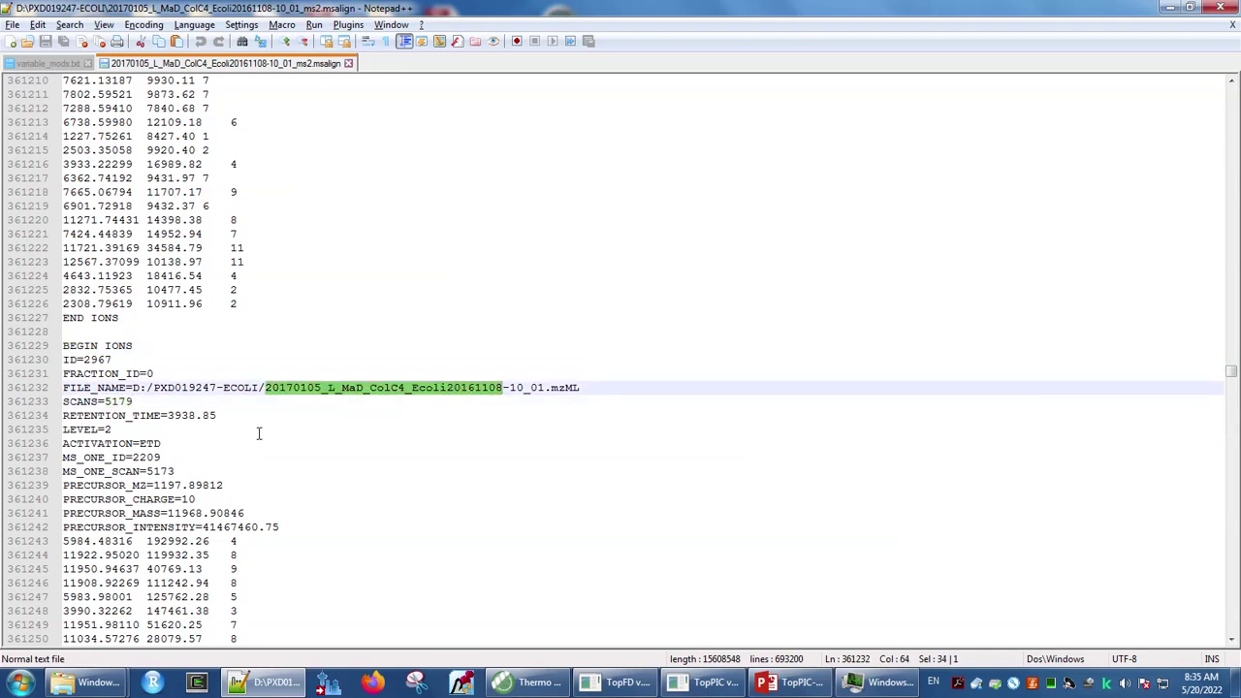
double_click(181, 415)
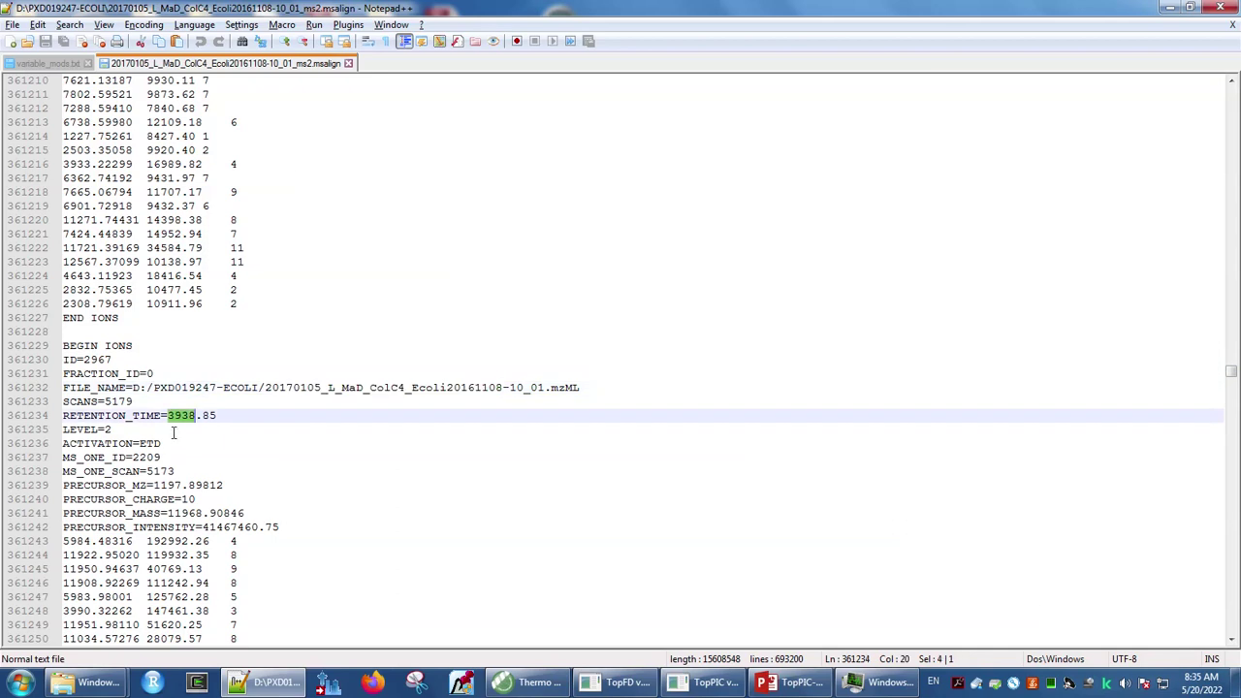
double_click(85, 429)
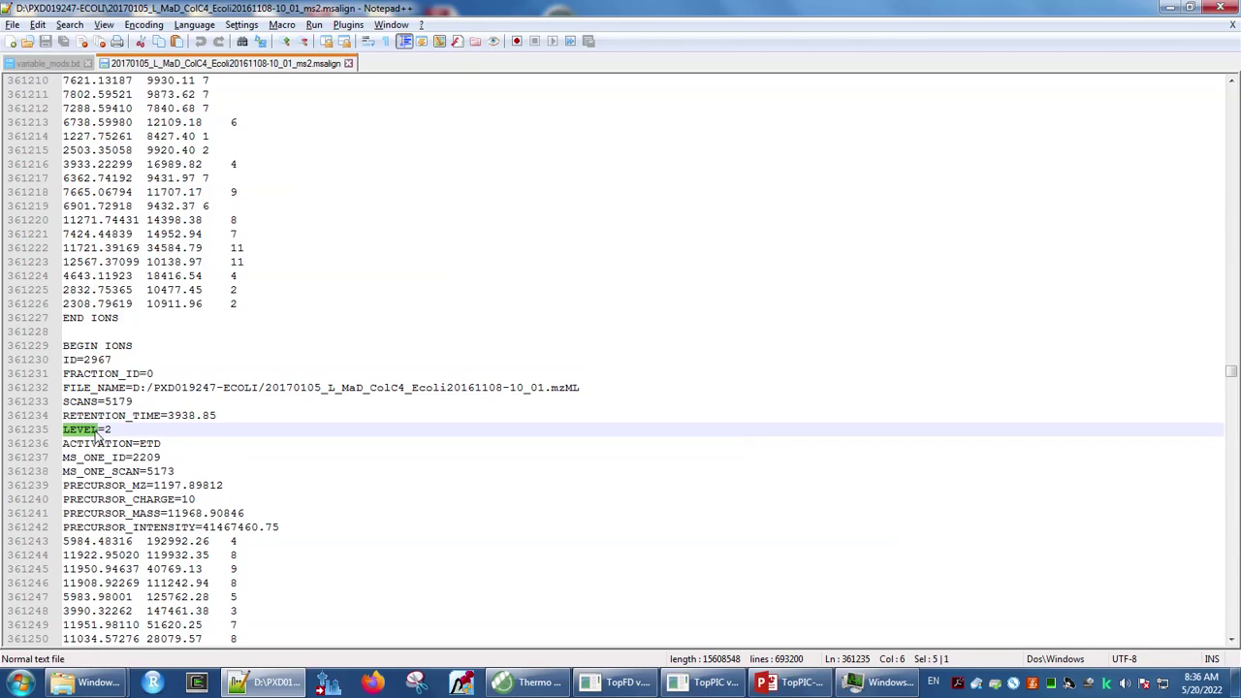
double_click(151, 443)
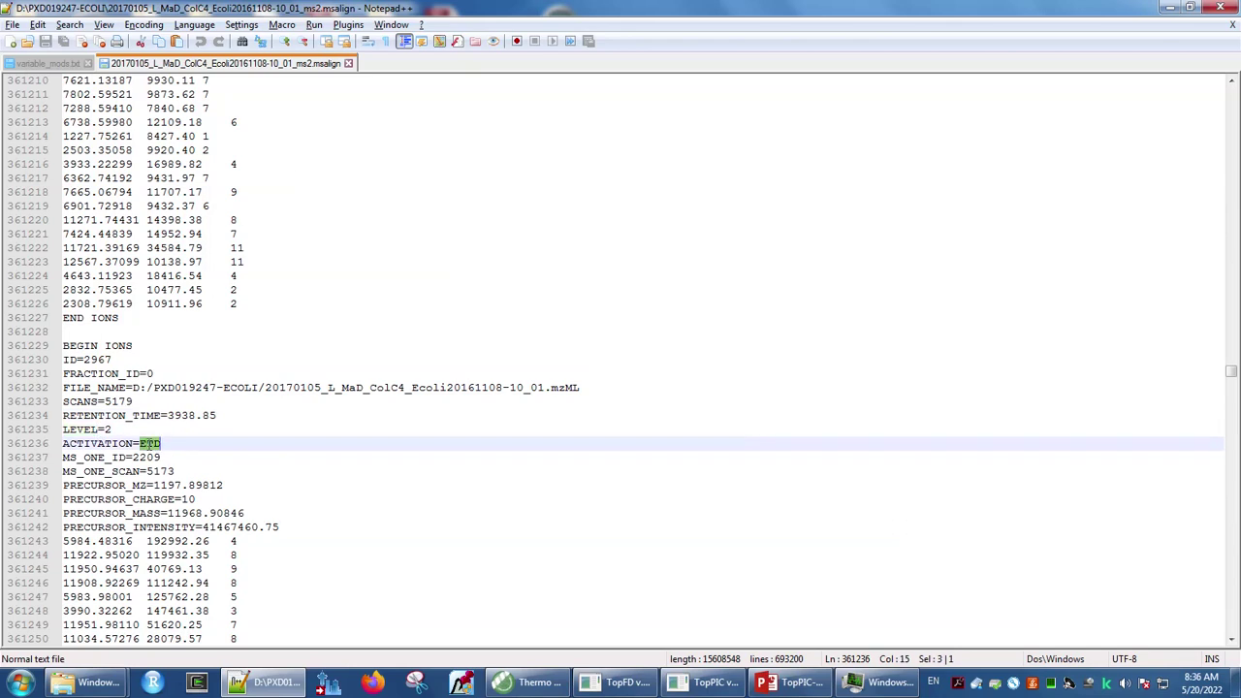
double_click(161, 471)
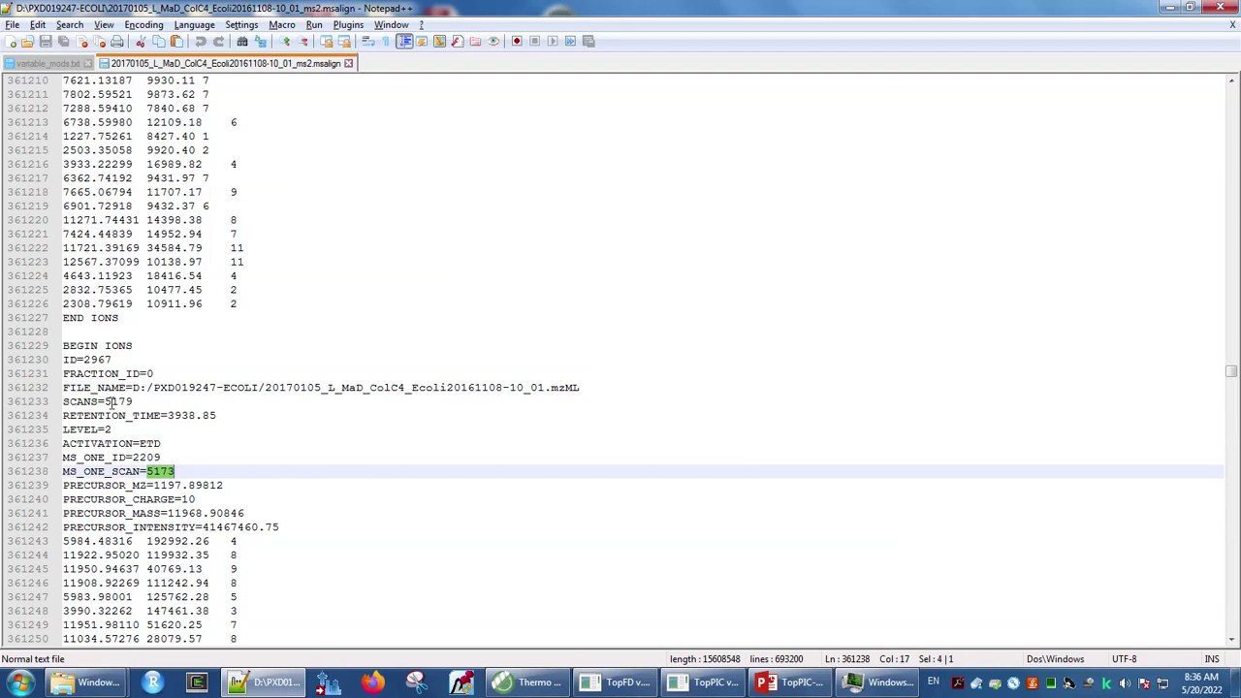
double_click(162, 485)
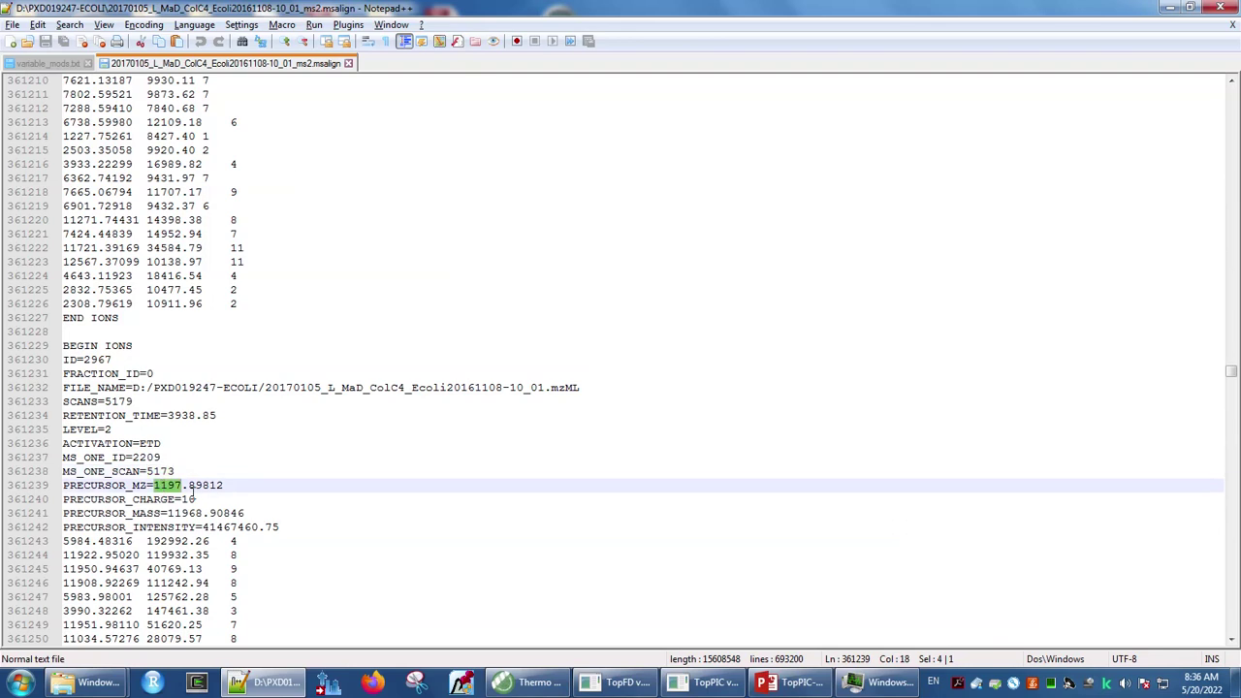
double_click(187, 499)
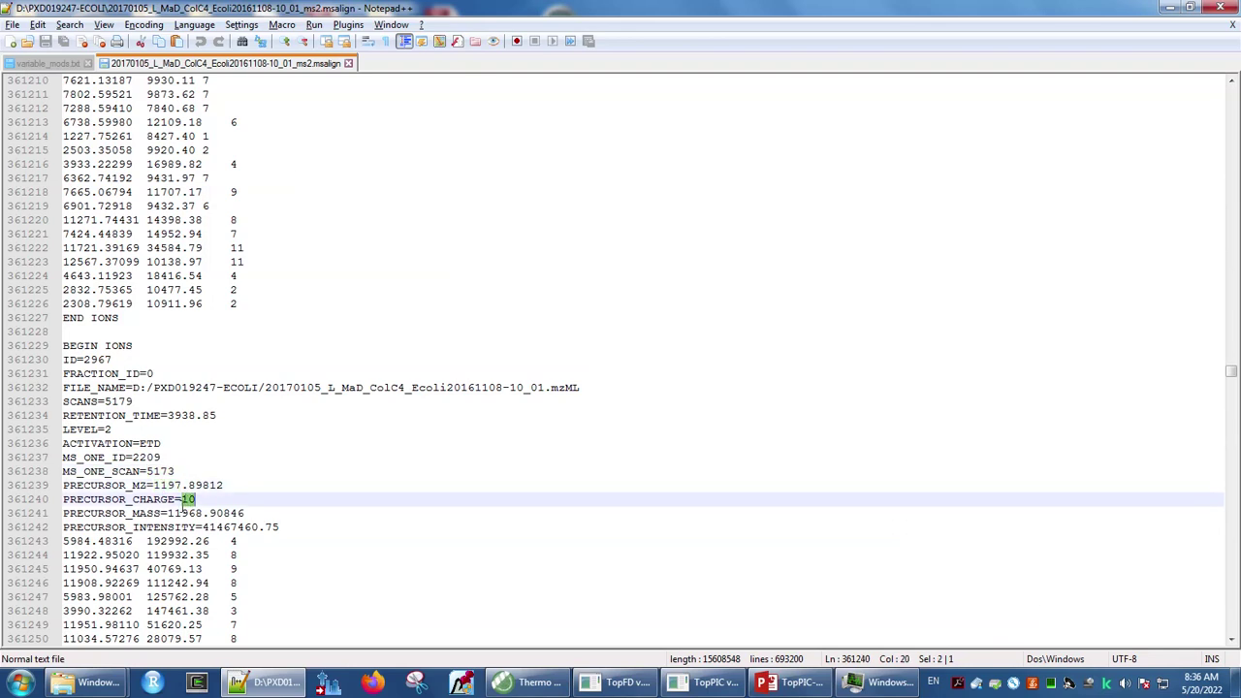
double_click(184, 513)
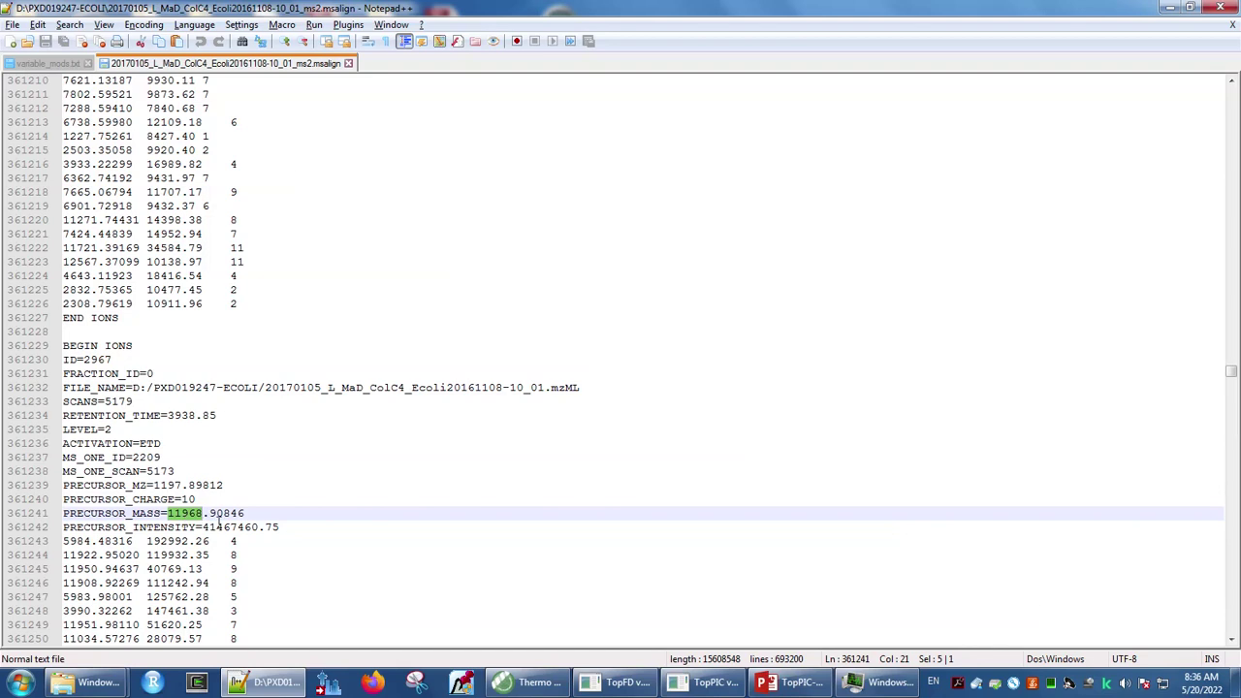
double_click(225, 527)
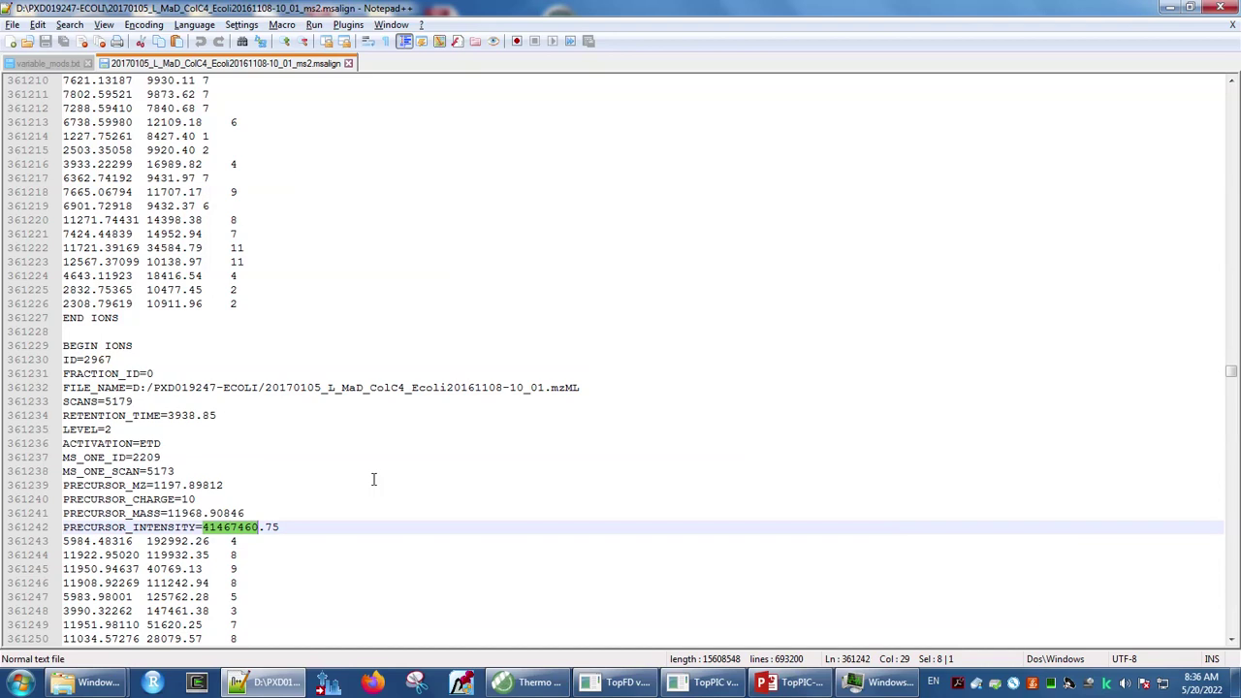
- Examine the fragment list of spectrum ID 2967, reading the mass, intensity and charge of one deconvoluted peak
scroll(373, 479, down, 1)
scroll(374, 479, down, 5)
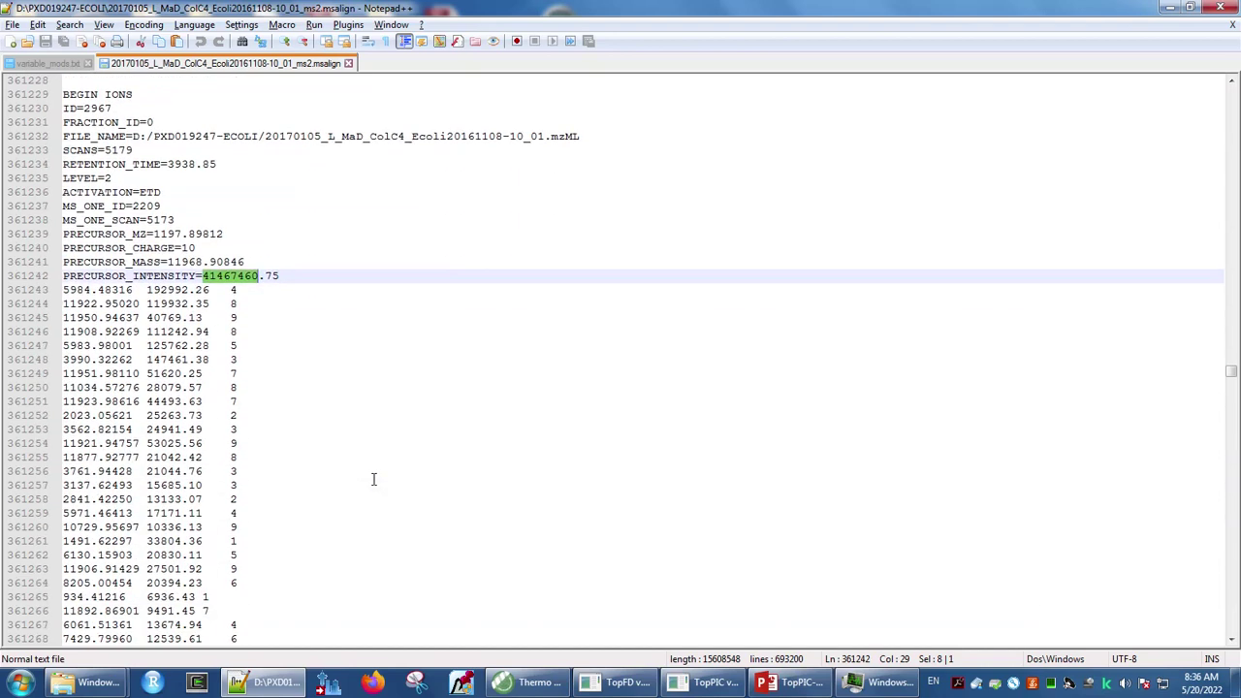
scroll(373, 479, down, 2)
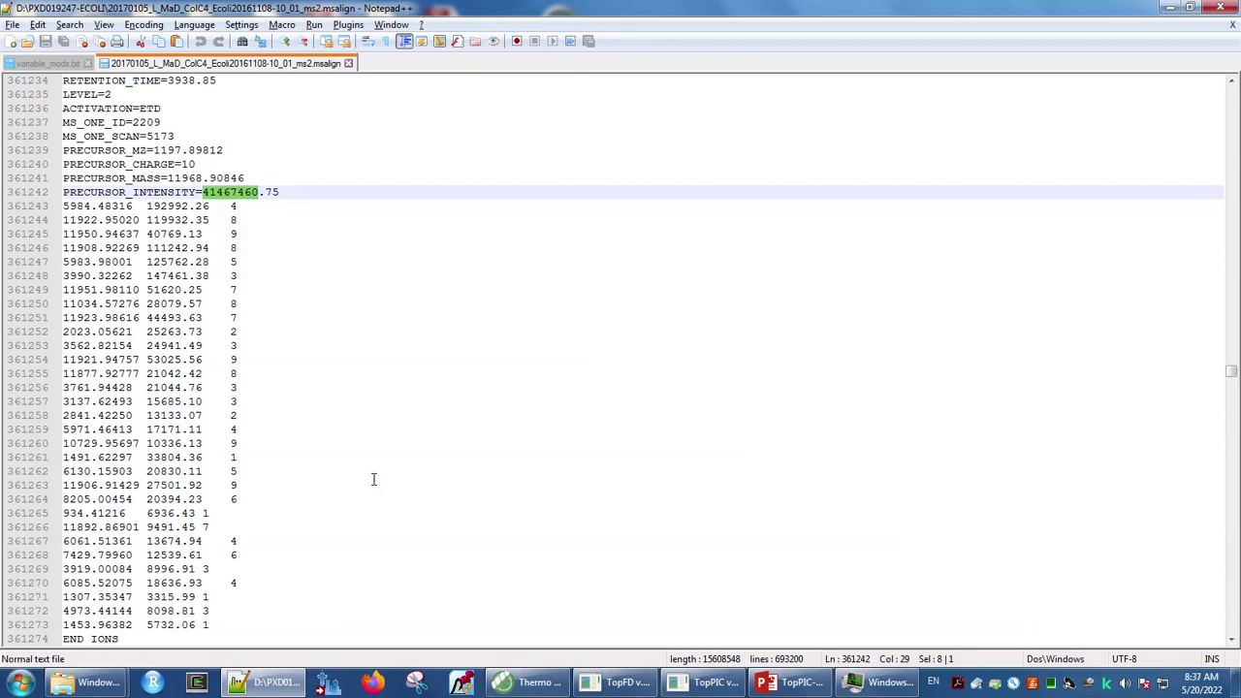
double_click(77, 263)
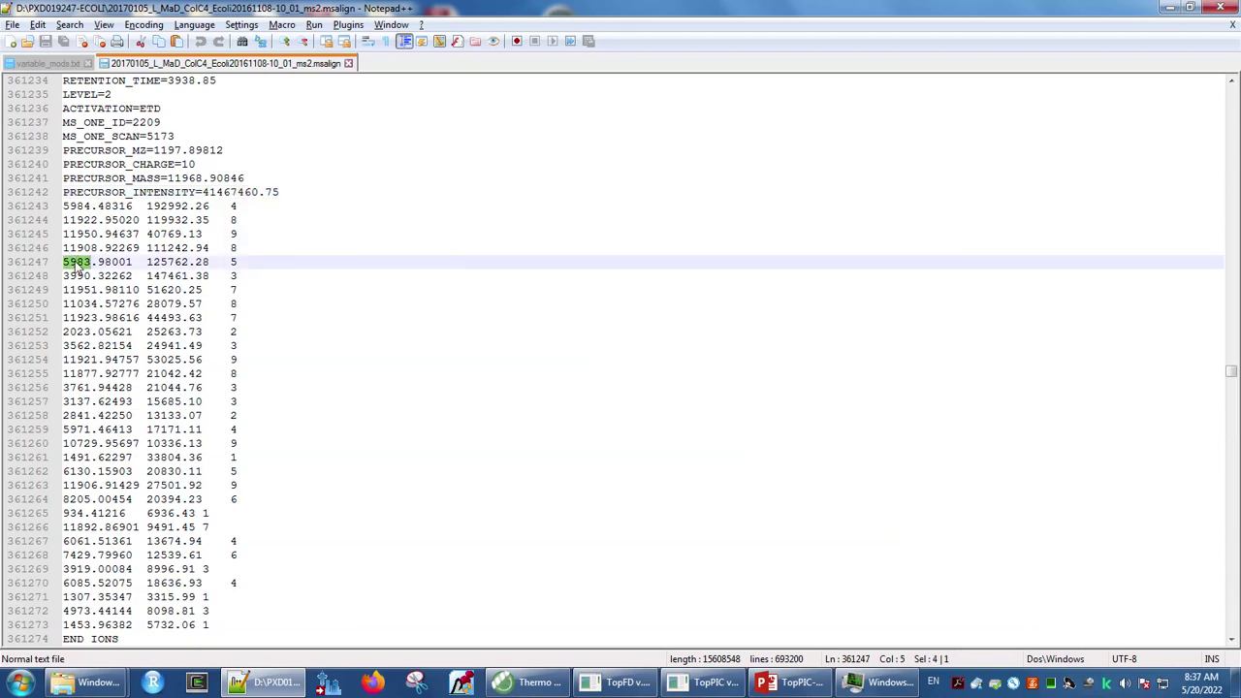
double_click(162, 264)
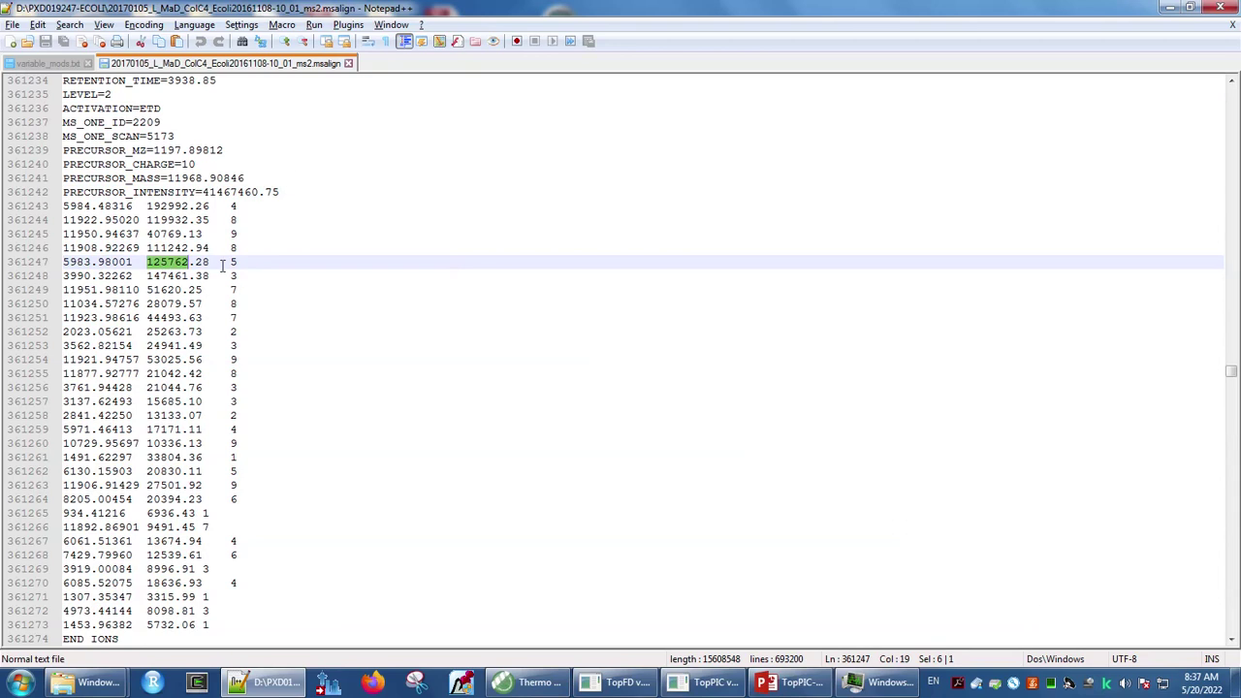
double_click(232, 262)
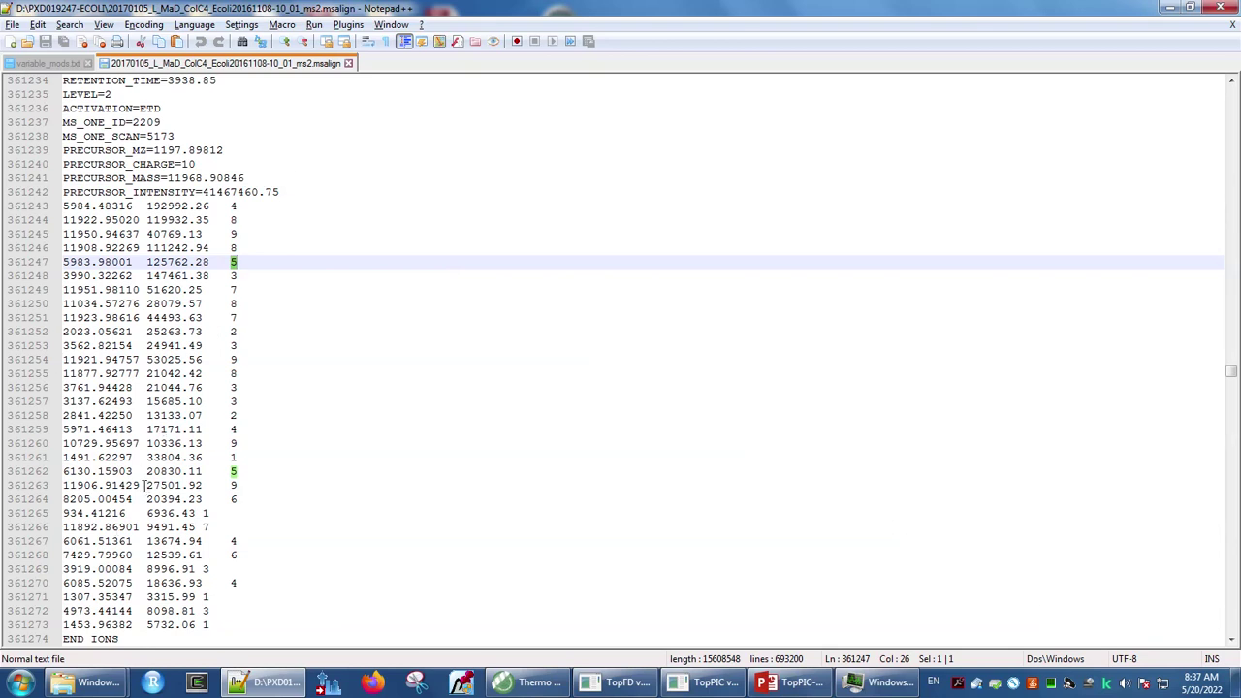
- Minimize Notepad++, check the TopPIC search's progress, and check the CPU usage in Windows Task Manager before minimizing it
click(54, 65)
click(139, 68)
click(1170, 8)
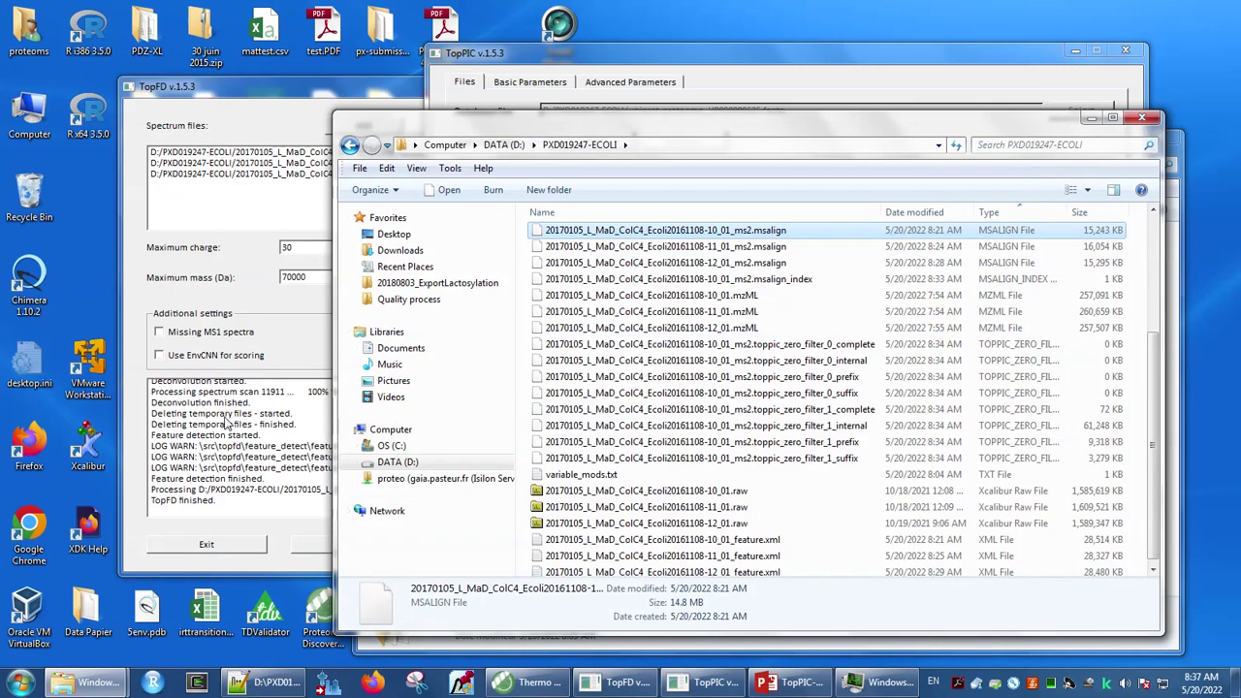
click(546, 63)
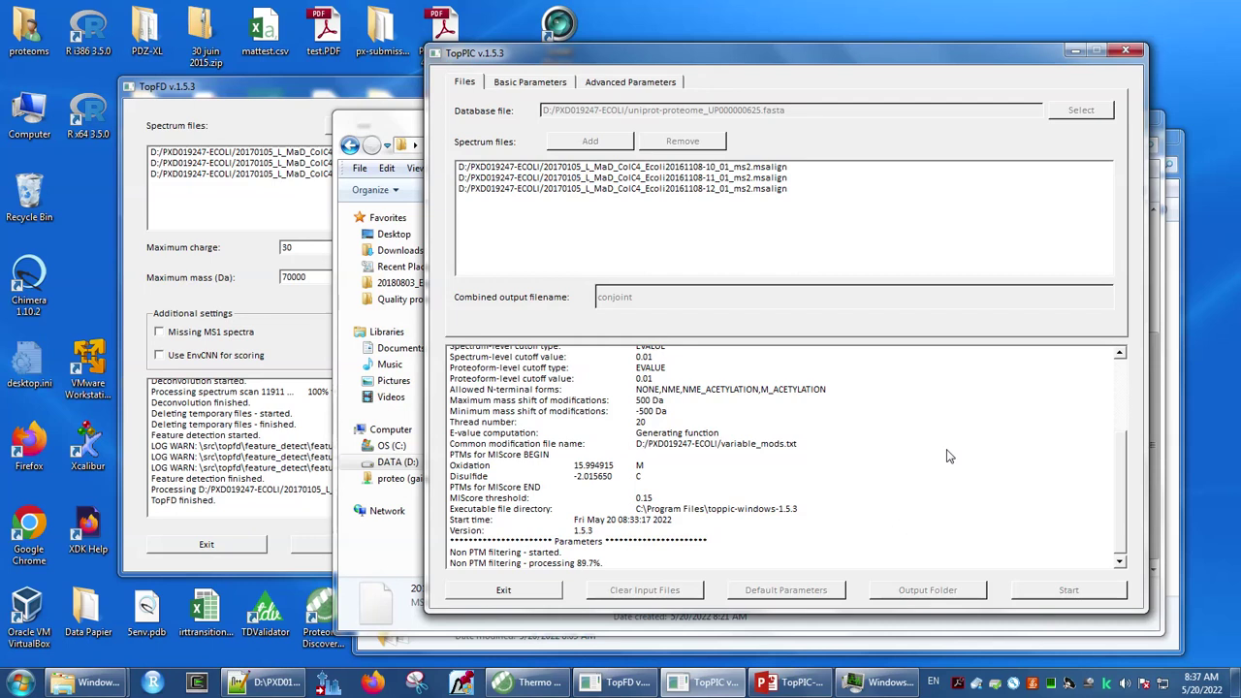
click(882, 682)
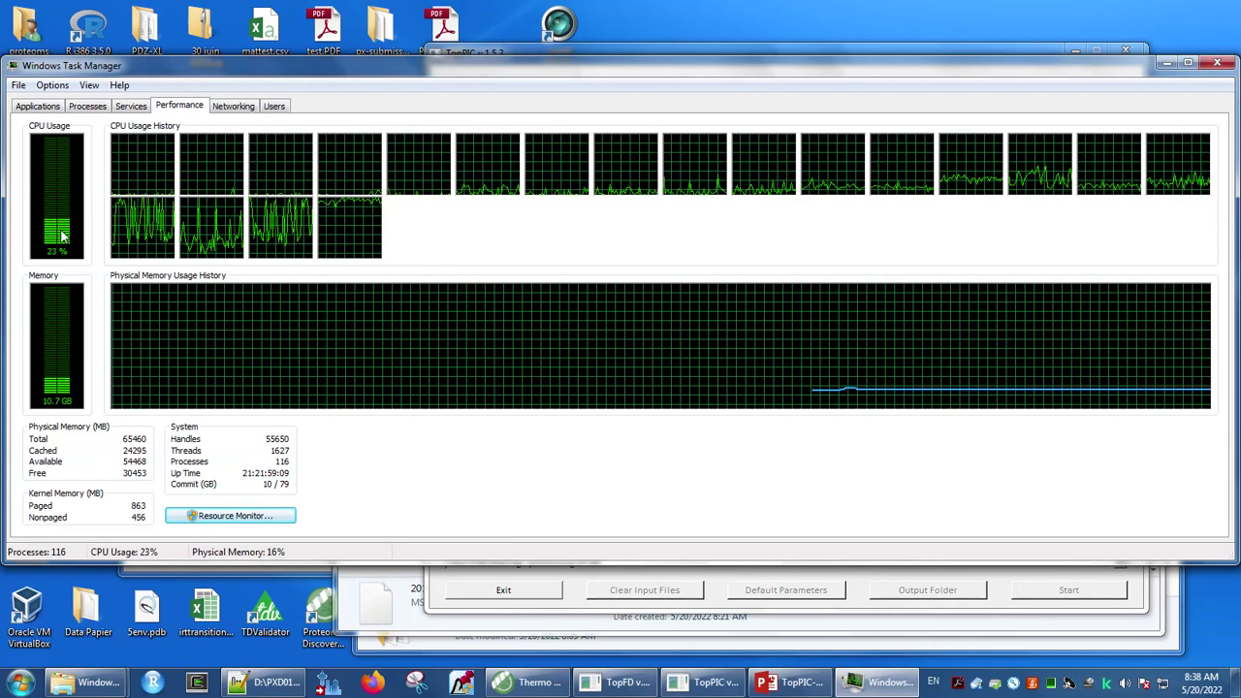
click(1168, 65)
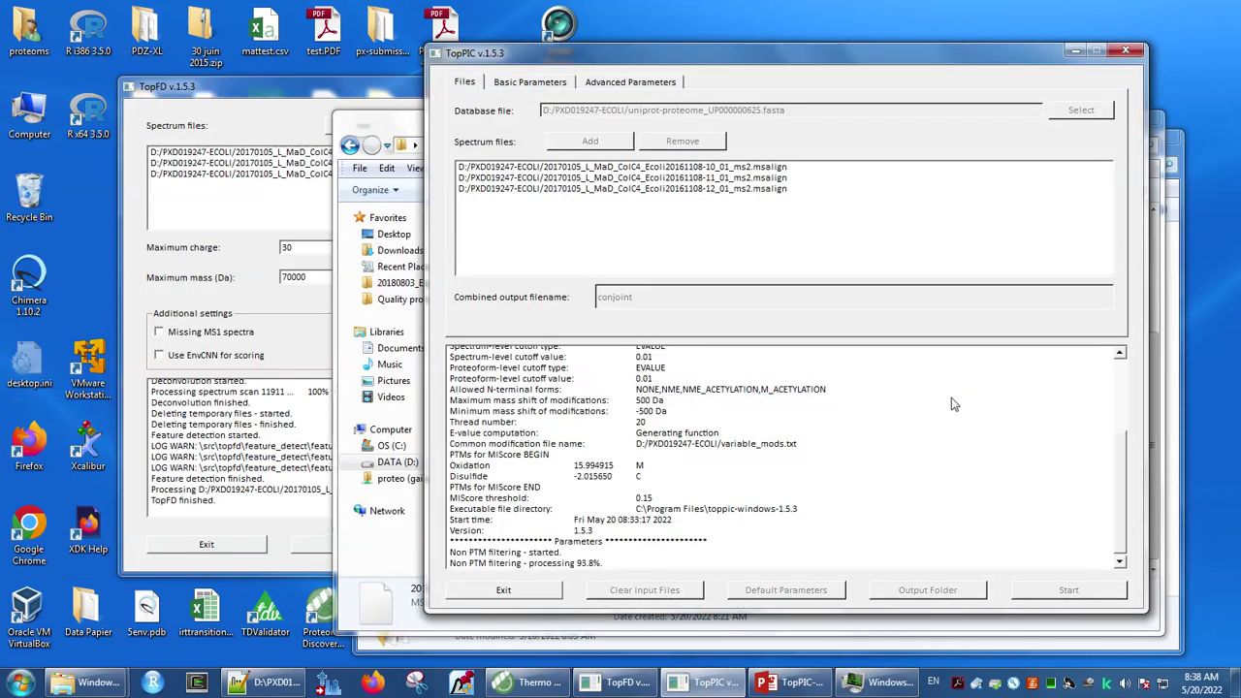
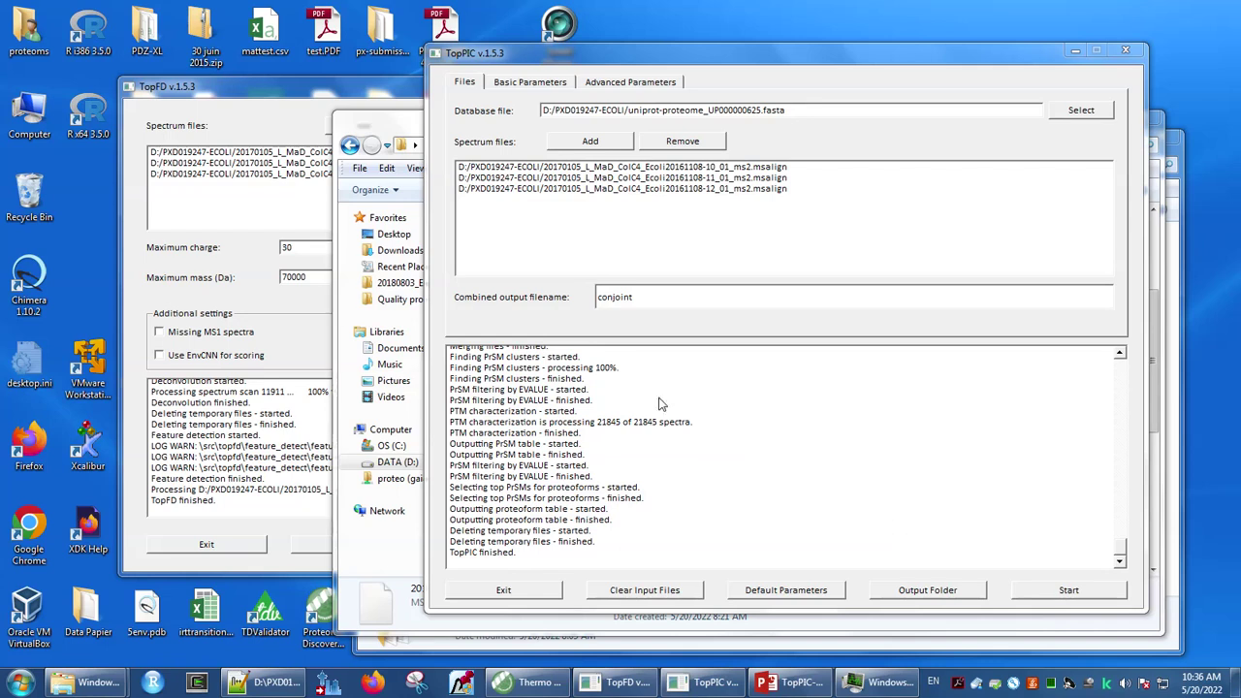
- Switch to the PXD019247-ECOLI folder in Windows Explorer and examine the UniProt database, its index folder and the individual ms1 and ms2 feature files
click(382, 118)
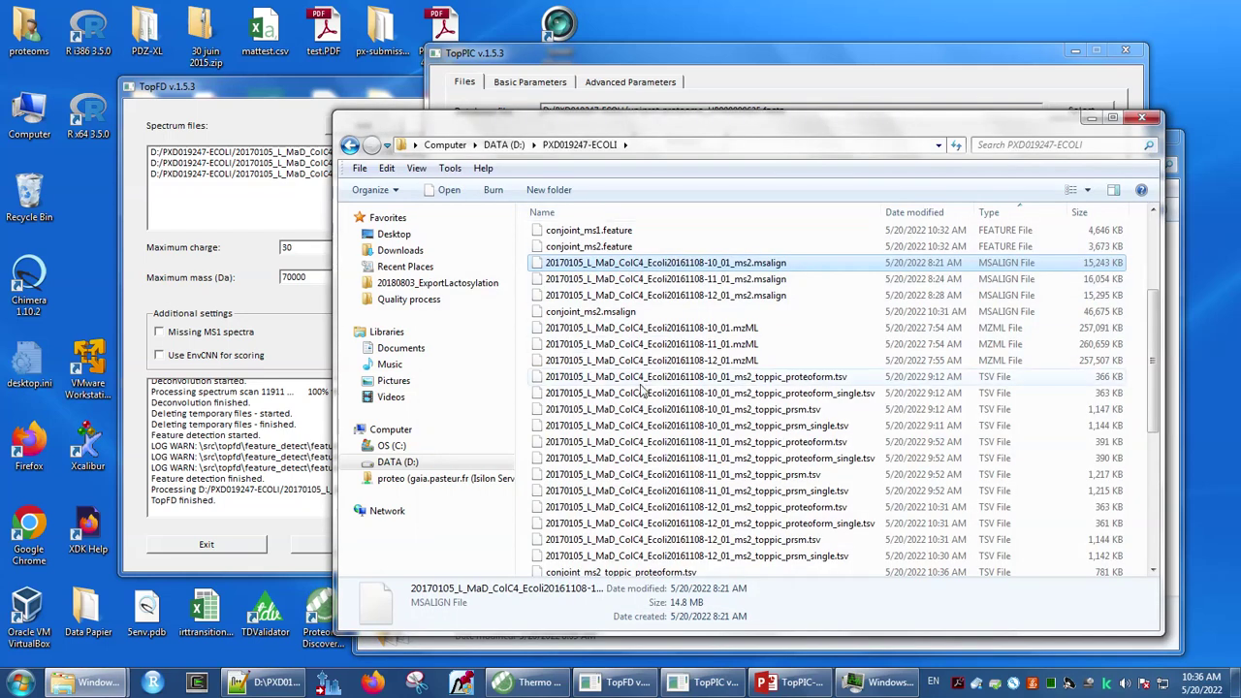
scroll(641, 390, up, 4)
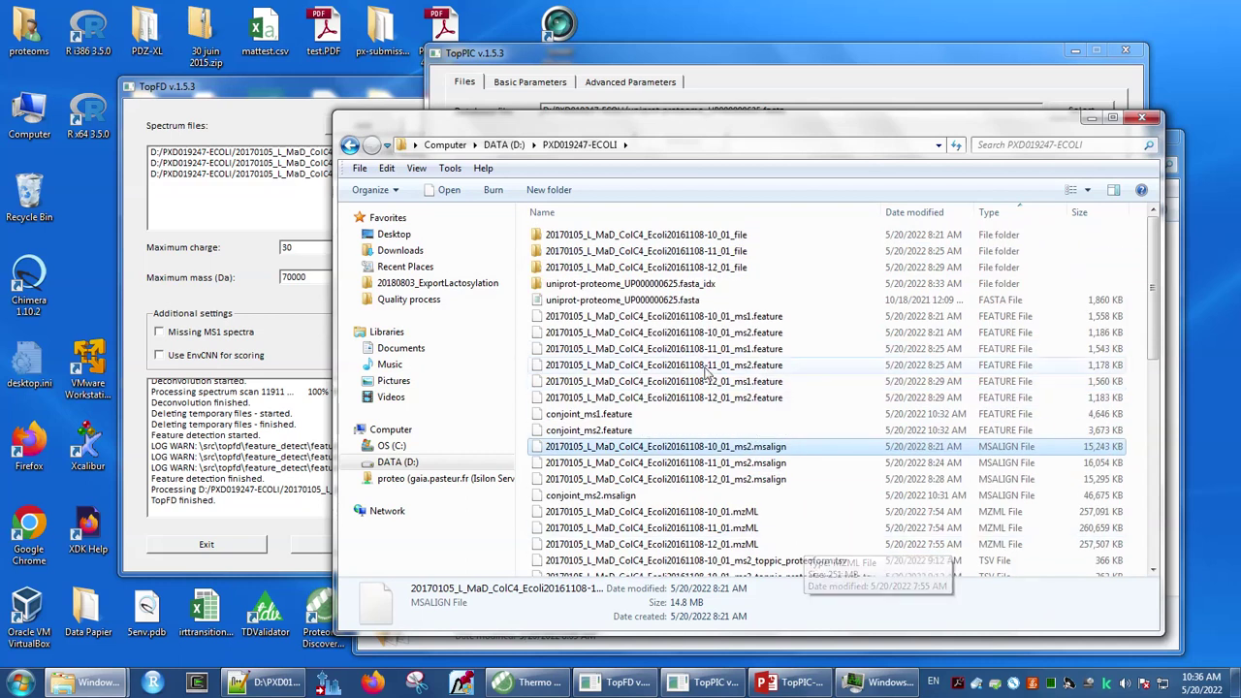
click(640, 300)
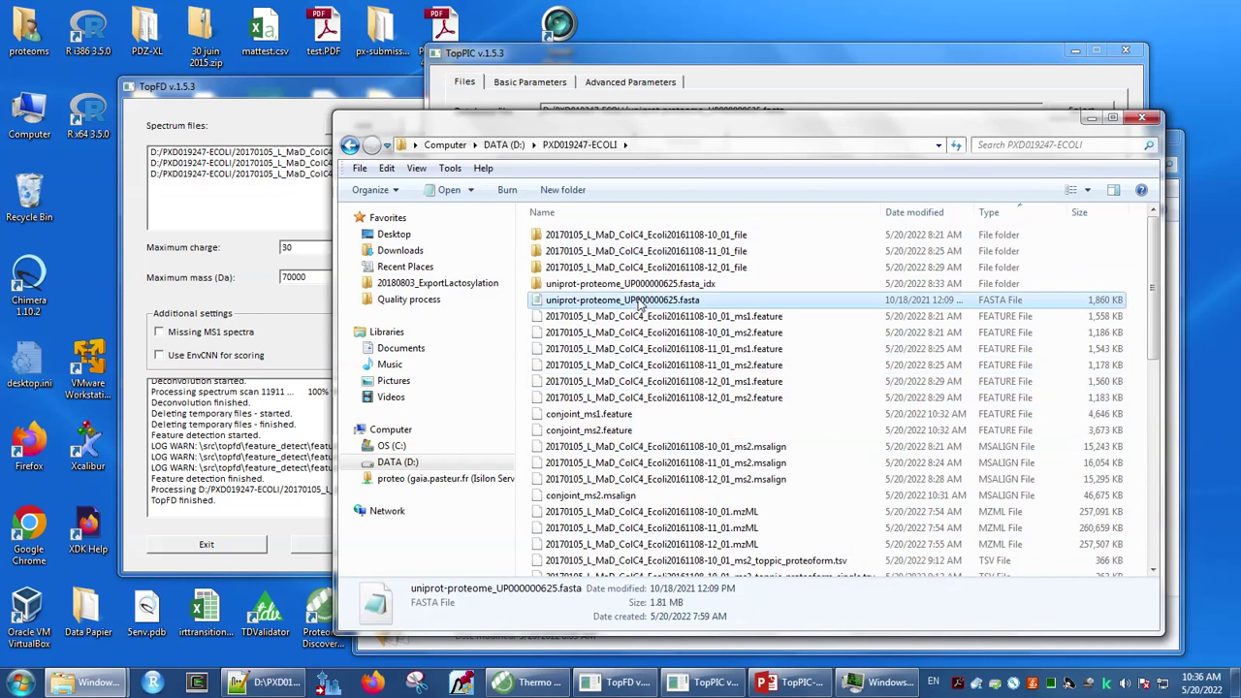
key(Up)
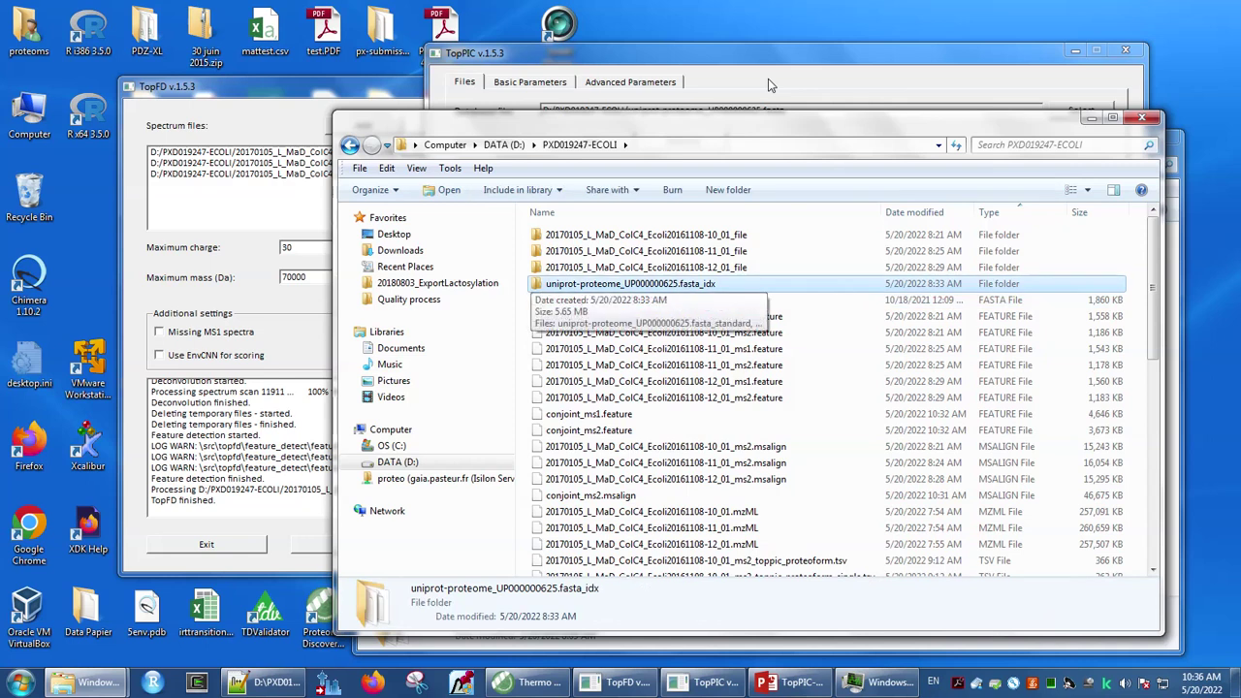
key(Down)
key(Down)
key(Down)
key(Down)
key(Down)
key(Down)
key(Down)
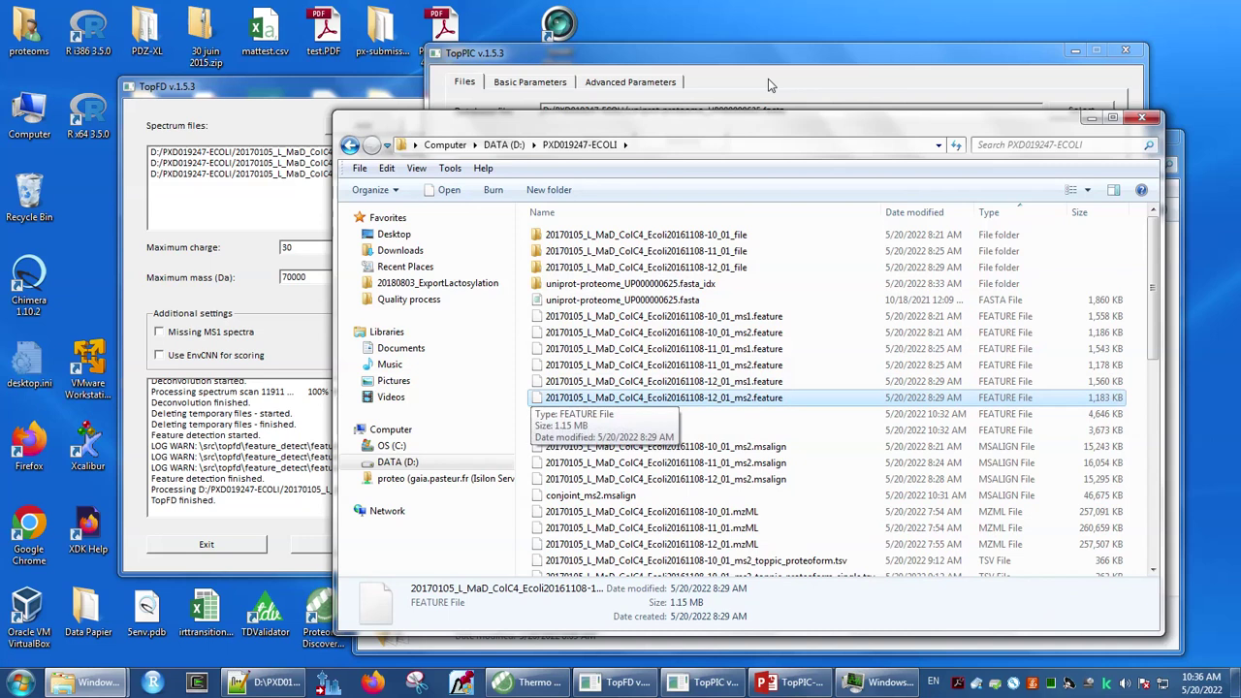
- Examine the combined conjoint_ms1 and conjoint_ms2 feature files in the PXD019247-ECOLI folder
key(Down)
key(Down)
key(Down)
key(Down)
key(Down)
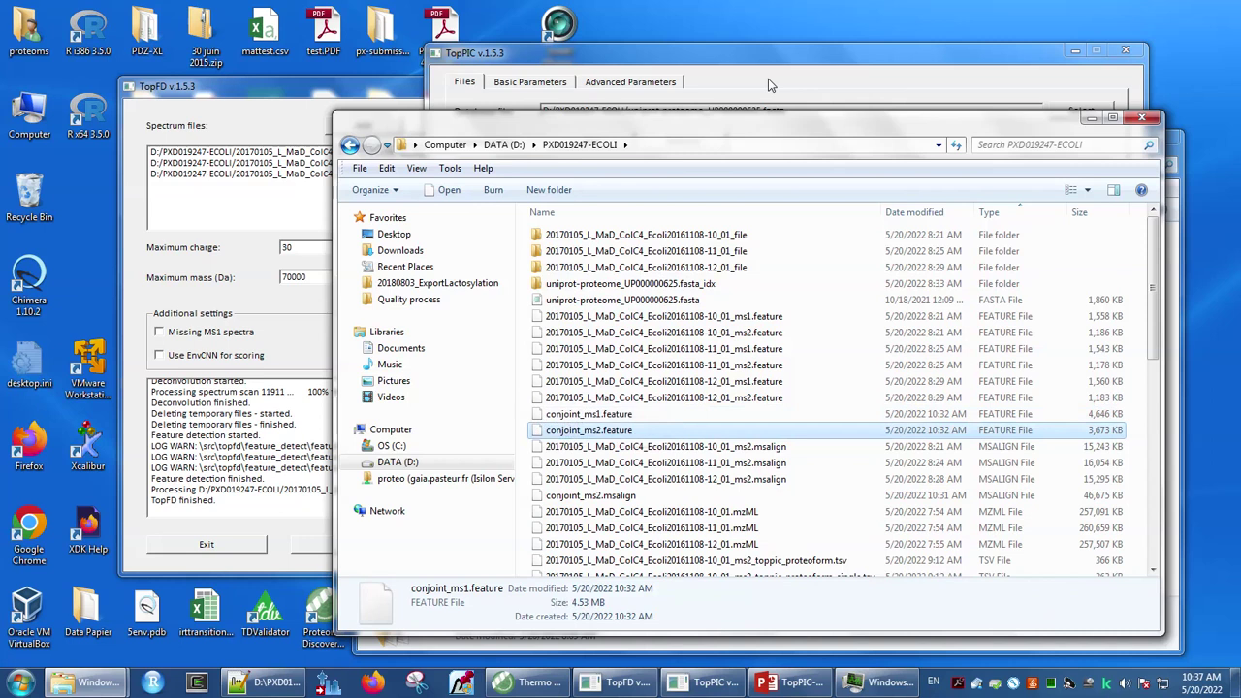
key(Up)
key(Up)
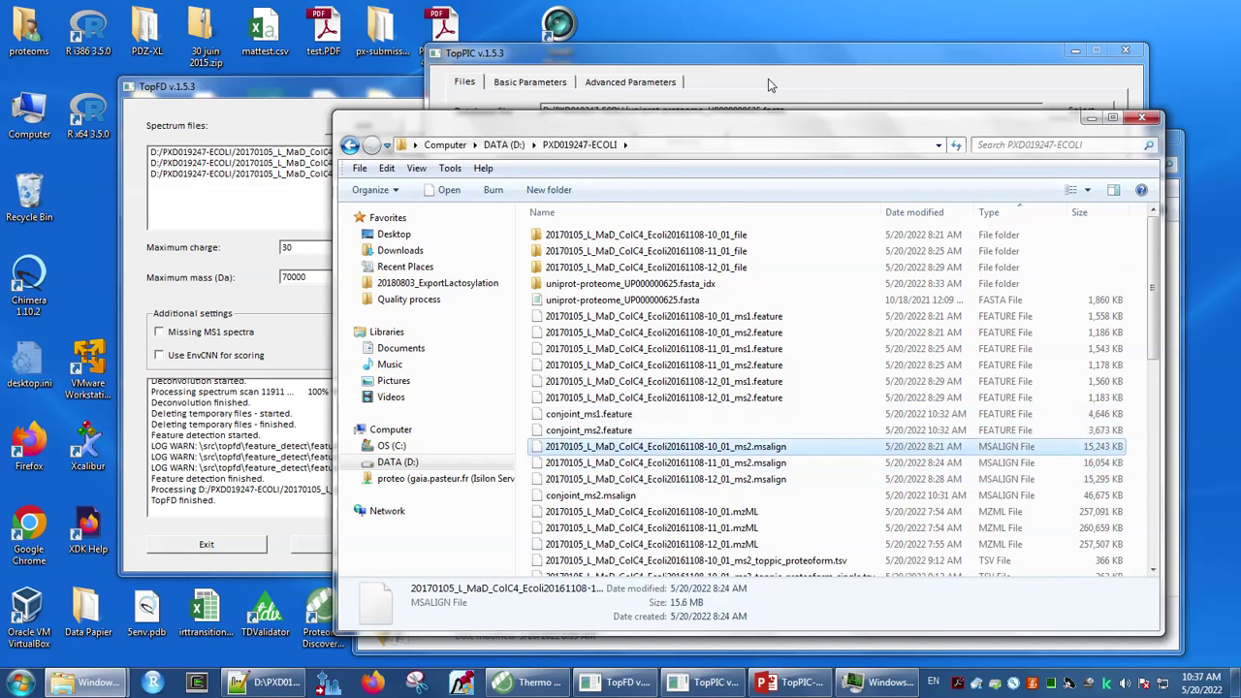
- Examine the individual ms2 msalign files, the conjoint_ms2 msalign file and the three mzML files
key(Down)
key(Down)
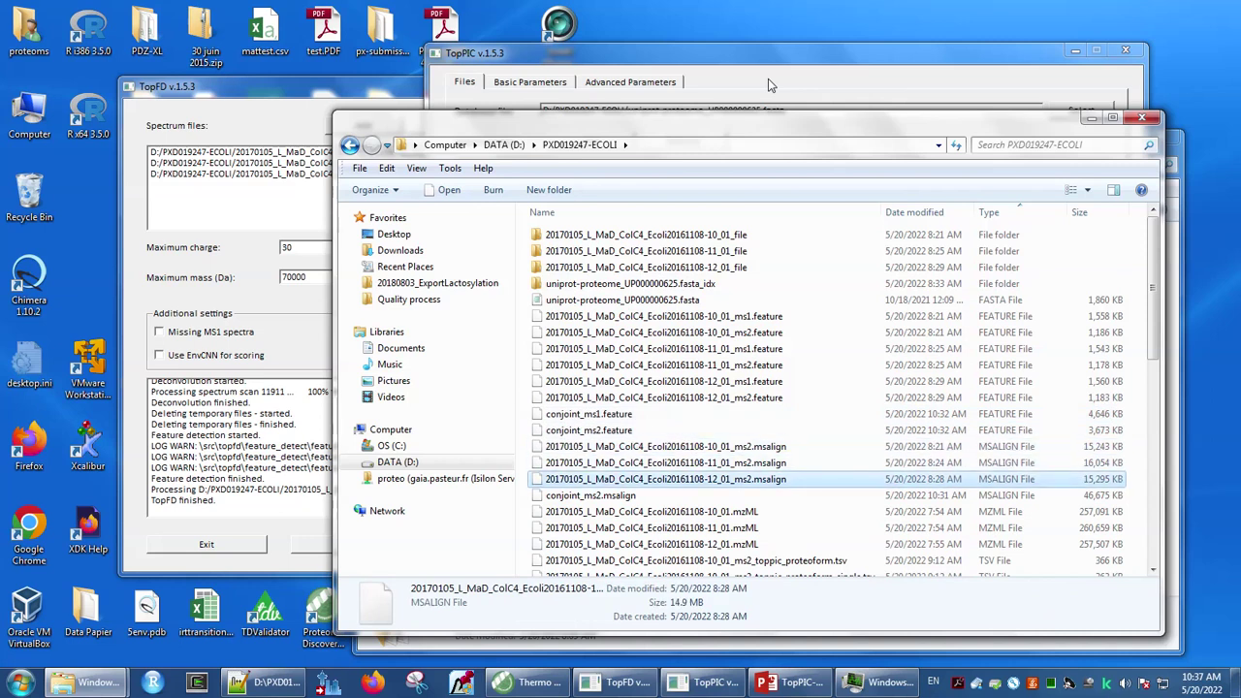
key(Down)
key(Down)
key(Down)
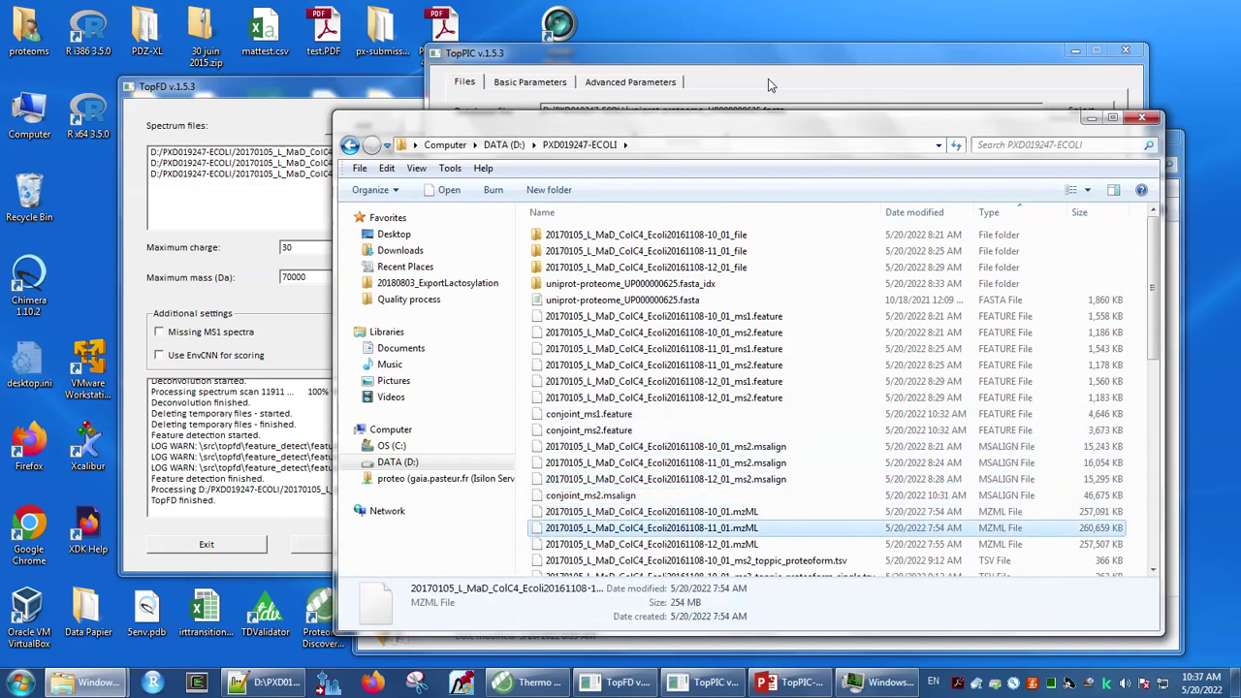
key(Down)
key(Down)
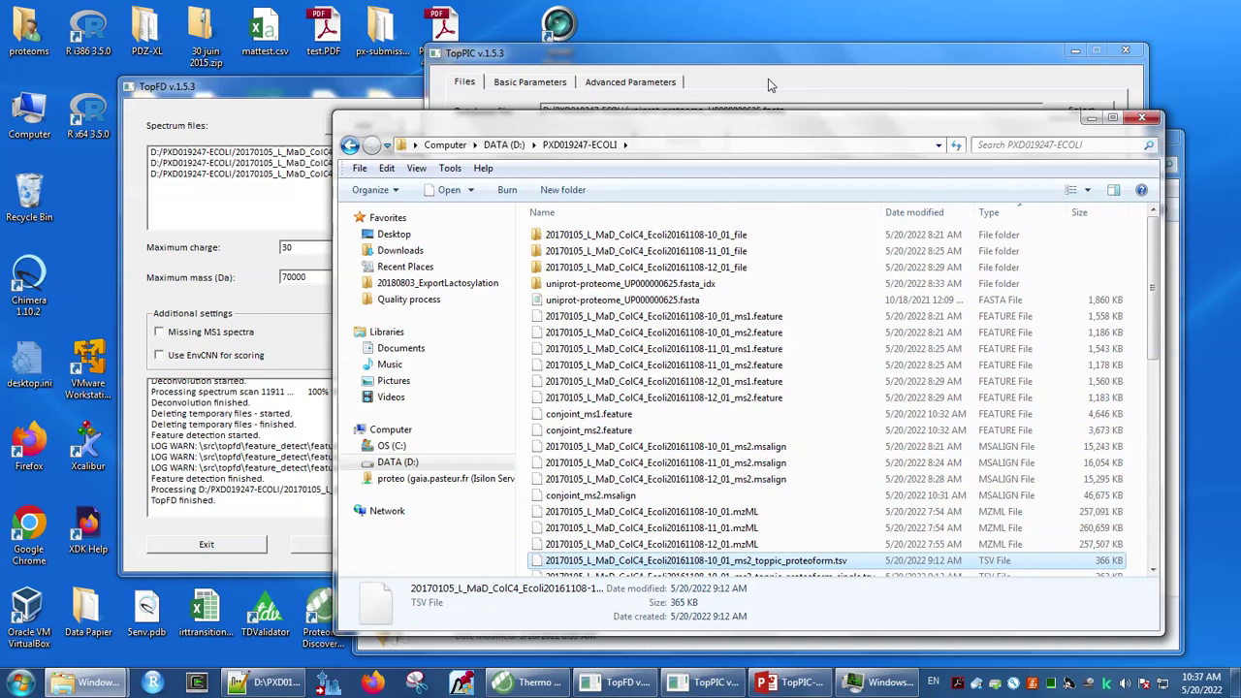
- Look through the TopPIC proteoform and prsm TSV result files of samples 10_01, 11_01 and 12_01
key(Down)
key(Down)
key(Down)
key(Down)
key(Down)
key(Down)
key(Down)
key(Down)
key(Down)
key(Down)
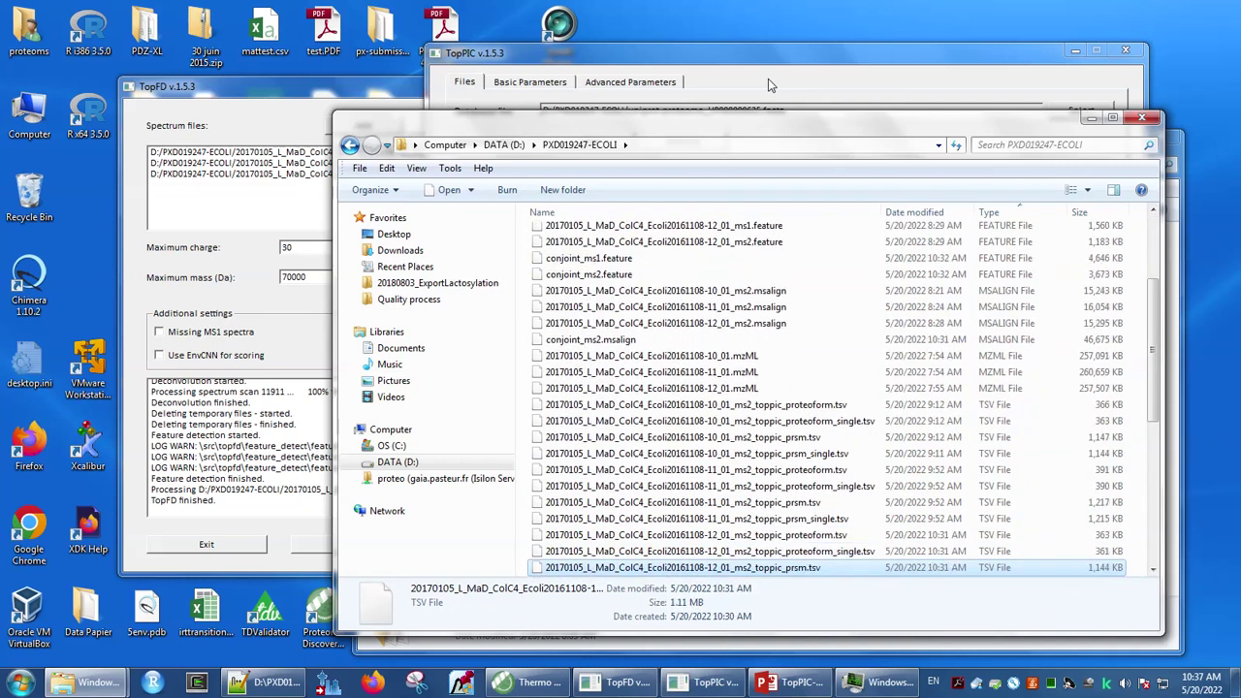
- Return to sample 10_01's TSV results and select its proteoform, proteoform_single, prsm and prsm_single files together
key(Up)
key(Up)
key(Up)
key(Up)
key(Up)
key(Up)
key(Up)
key(Up)
key(Up)
key(Up)
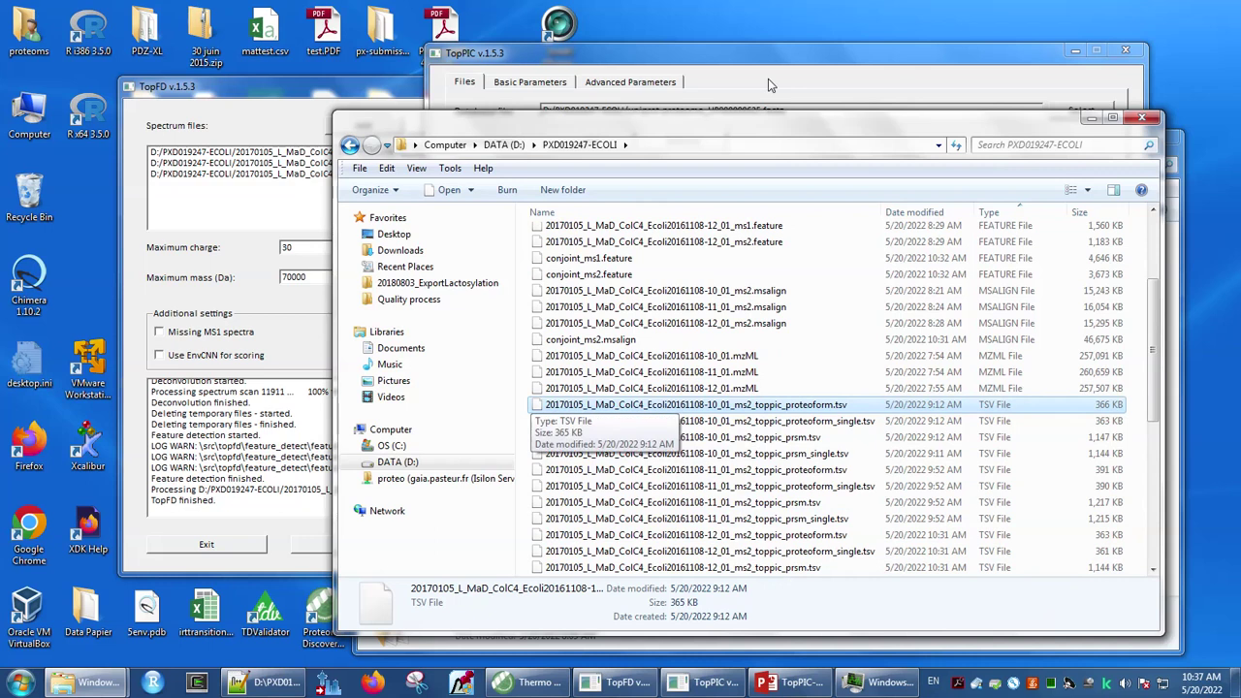
key(Down)
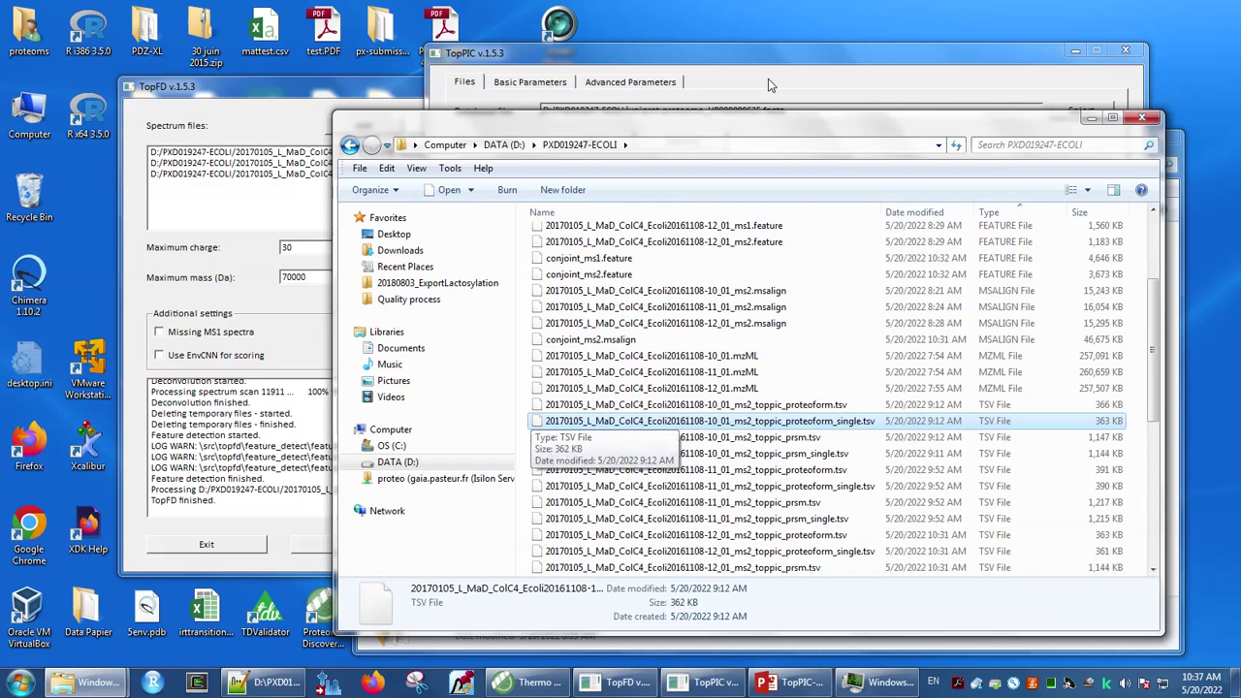
key(Down)
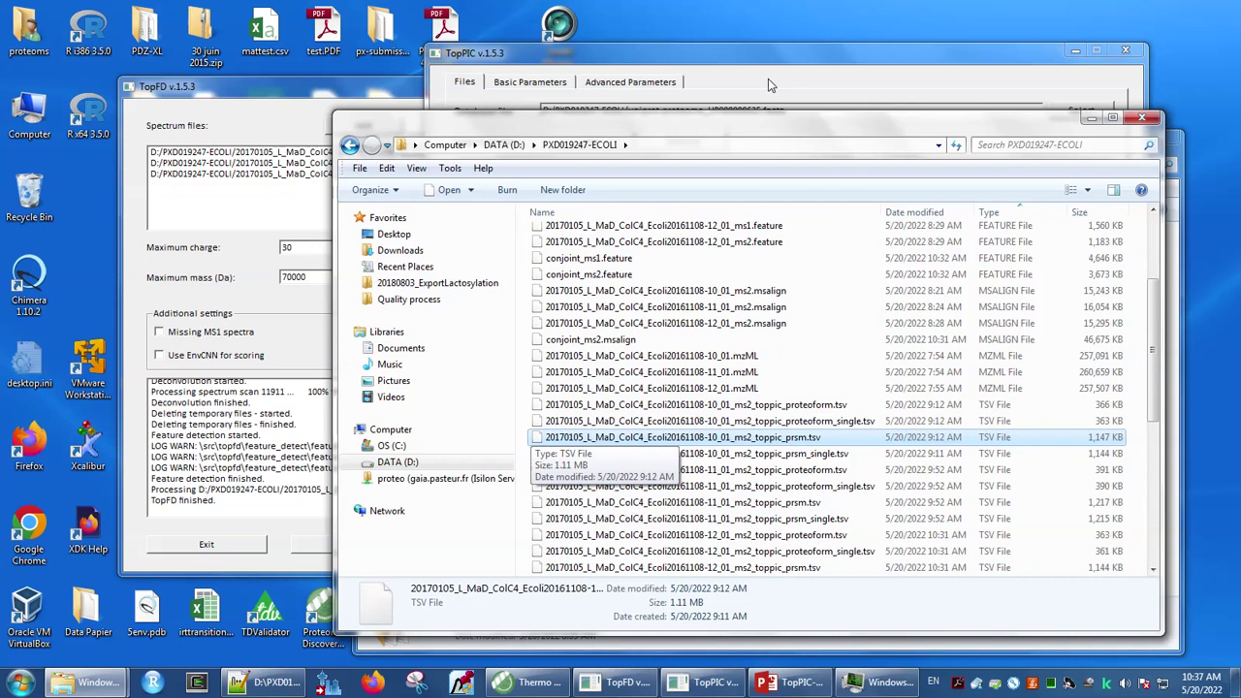
key(shift+Up)
key(shift+Up)
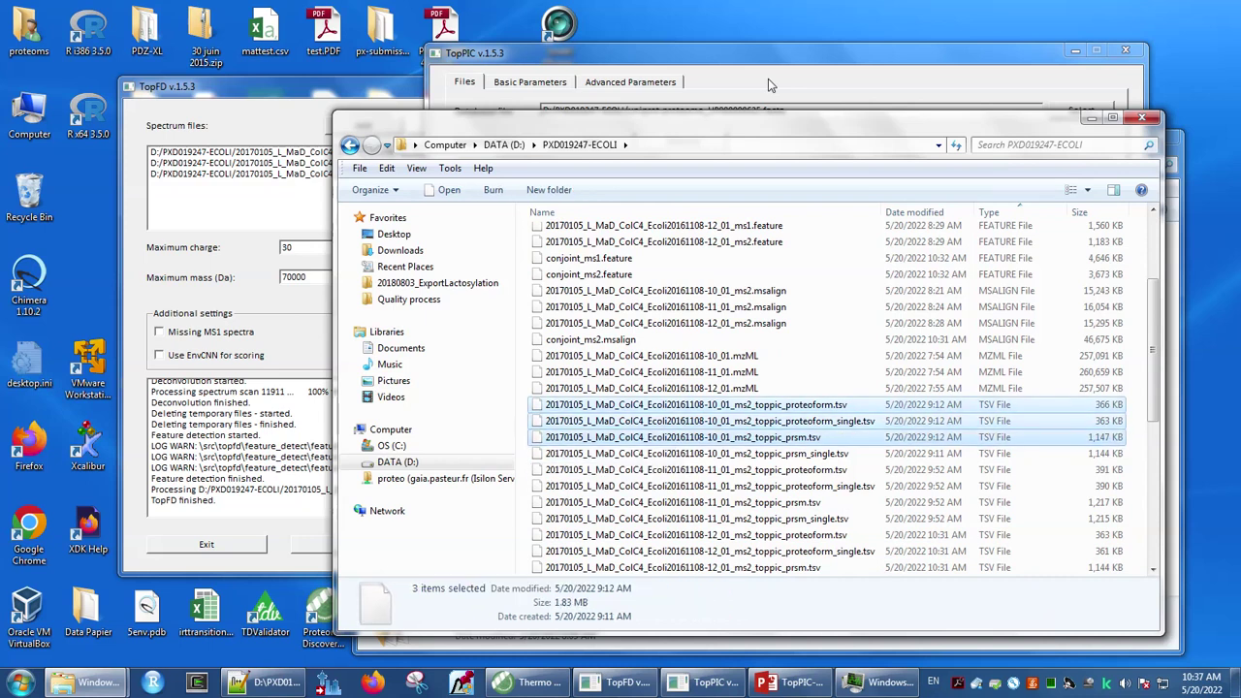
key(shift+Down)
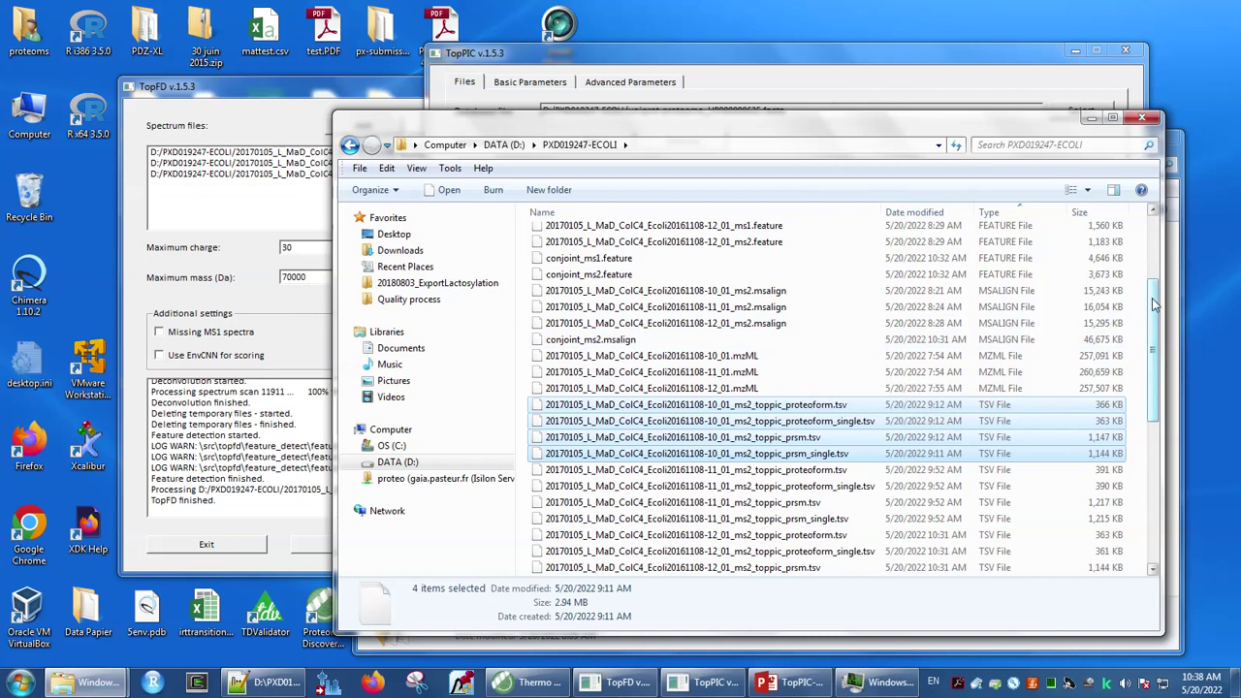
- Select the four combined conjoint_ms2_toppic TSV files, from proteoform to prsm_single
drag(1154, 304, 1154, 363)
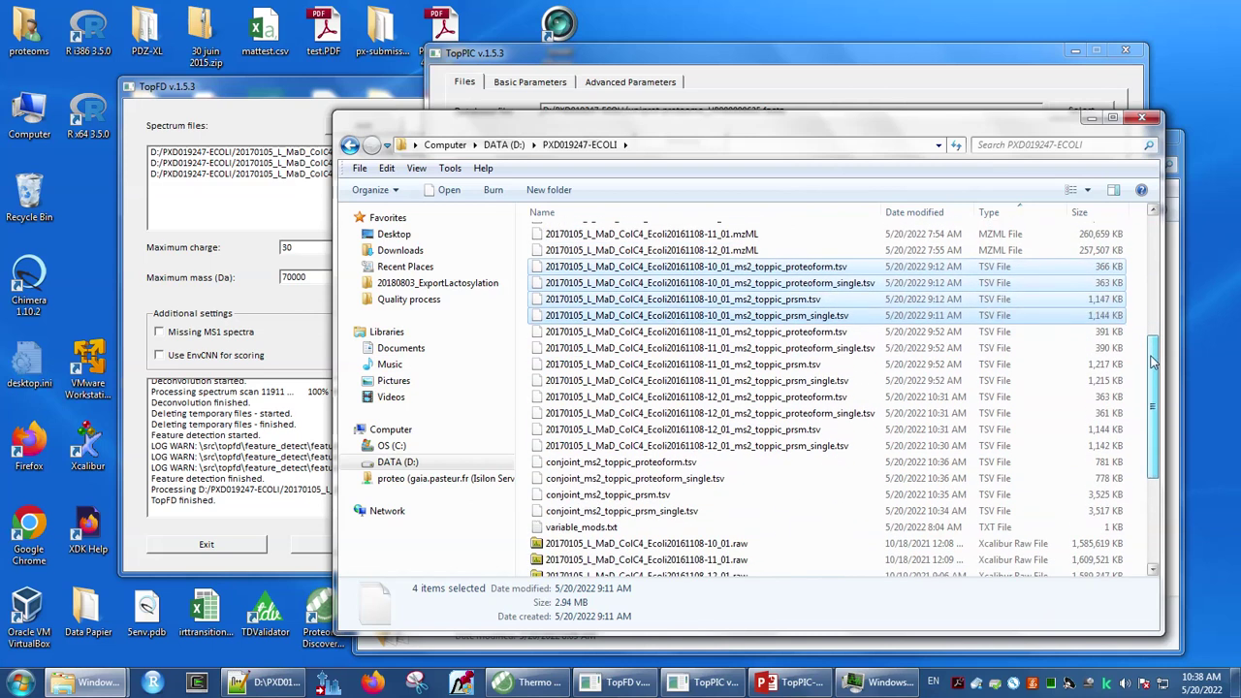
click(624, 466)
key(shift+Down)
key(shift+Down)
key(shift+Down)
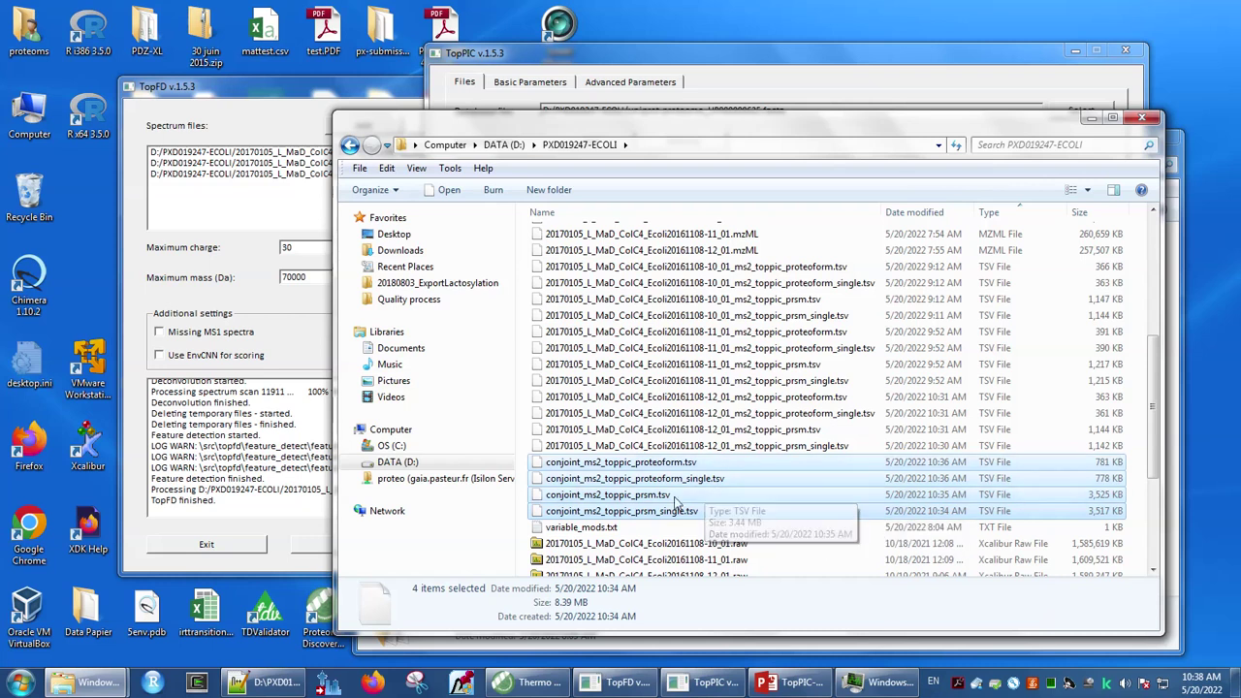
- View the XML files at the end of the folder, then bring the TopFD window and the TopPIC window to the front
drag(1152, 386, 1151, 490)
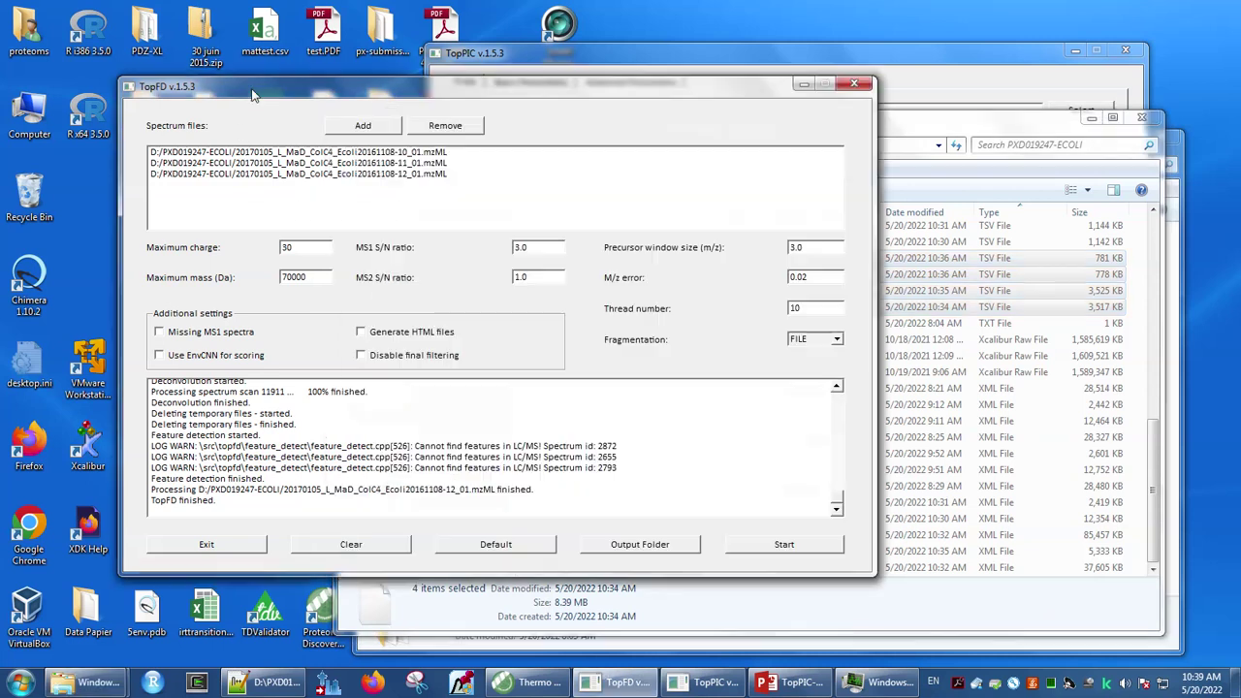
click(252, 94)
click(658, 65)
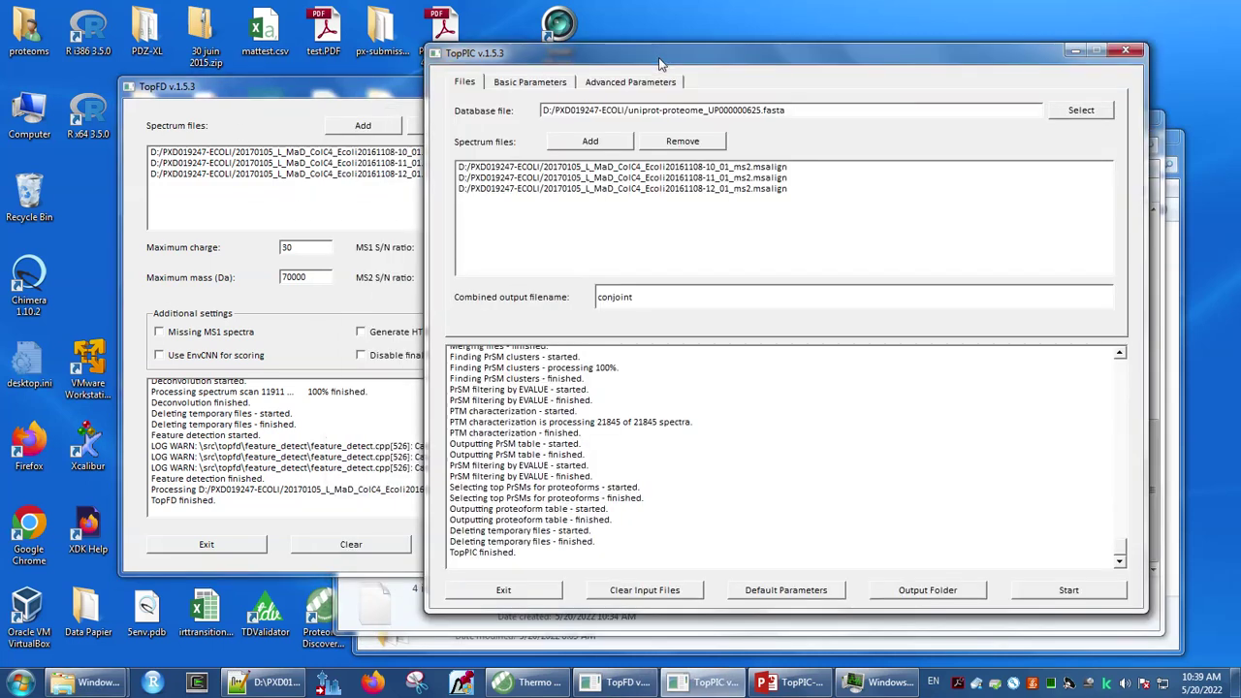